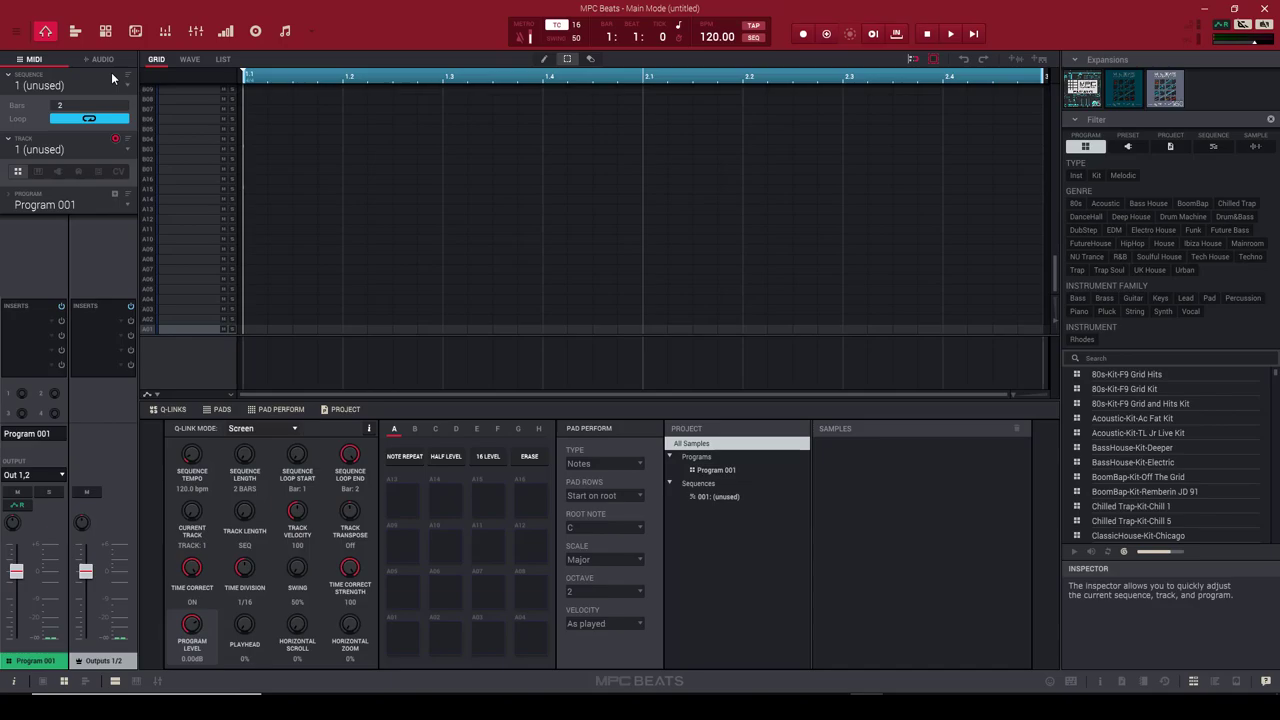
# Look through the Track View, Program Edit, Sample Edit, Pad Mixer and Channel Mixer modes, and return to Main Mode.
pyautogui.click(75, 31)
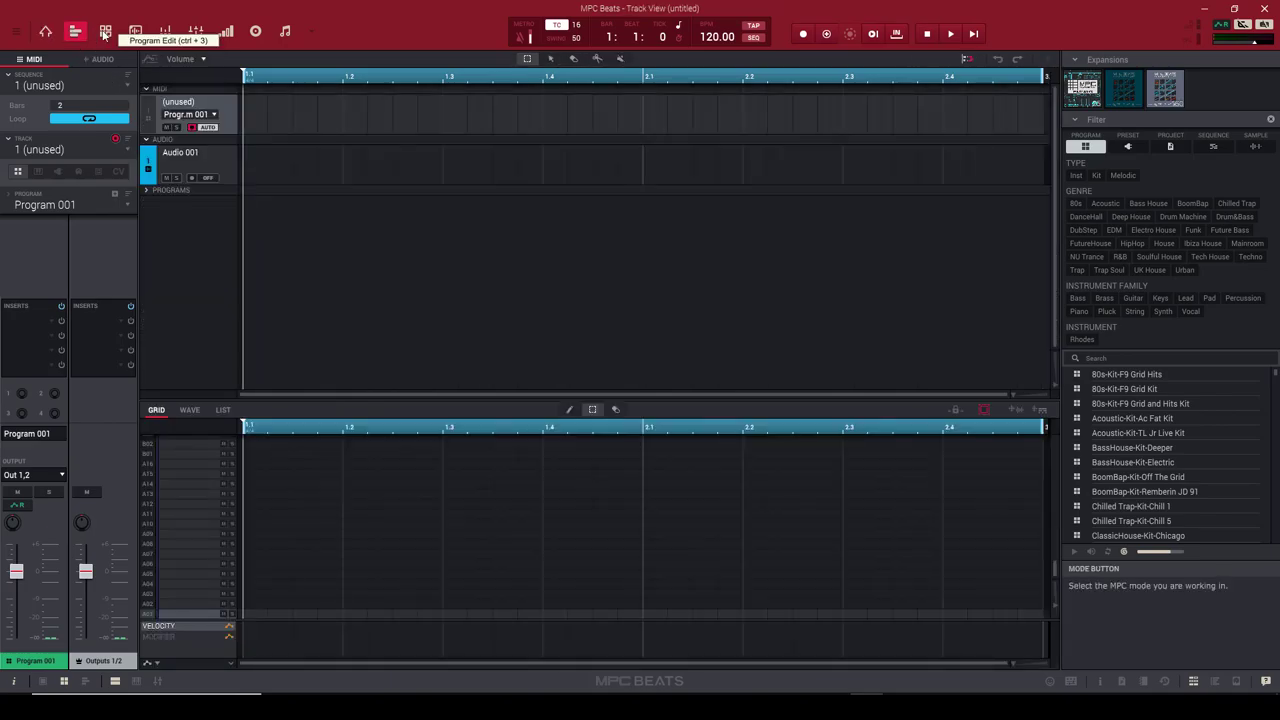
pyautogui.click(104, 33)
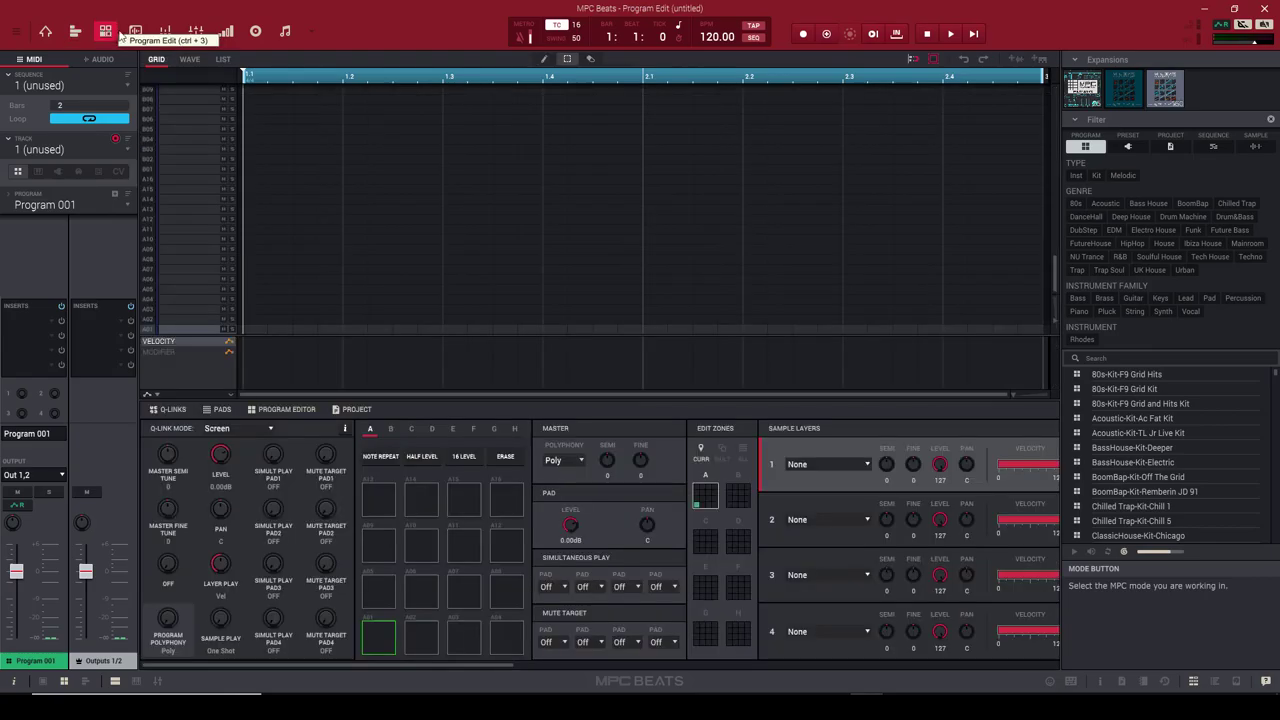
pyautogui.click(137, 33)
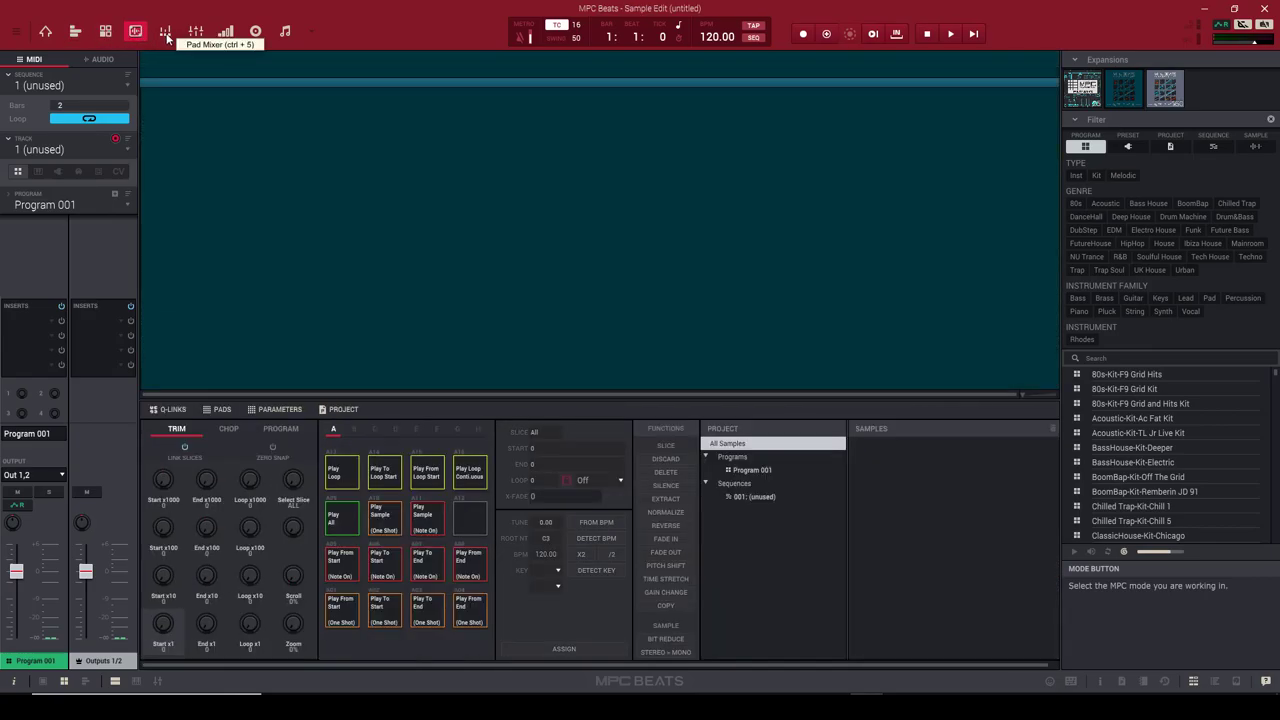
pyautogui.click(165, 31)
pyautogui.click(195, 31)
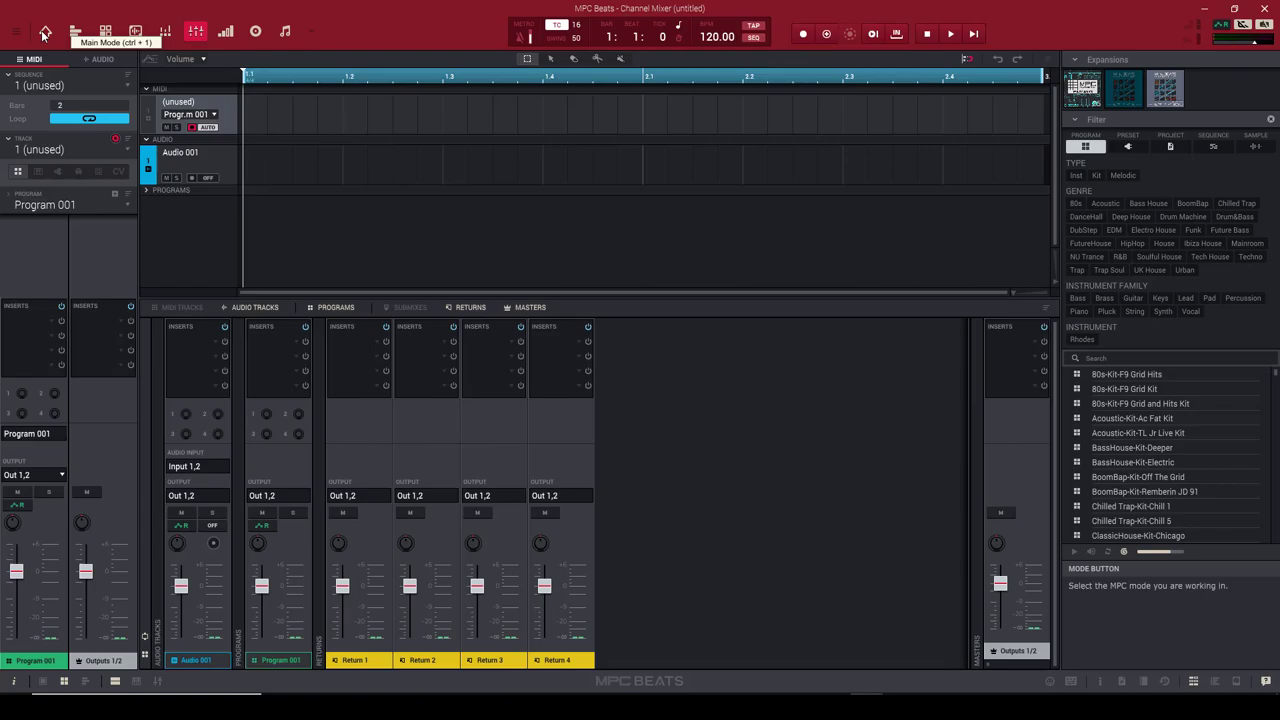
pyautogui.click(45, 32)
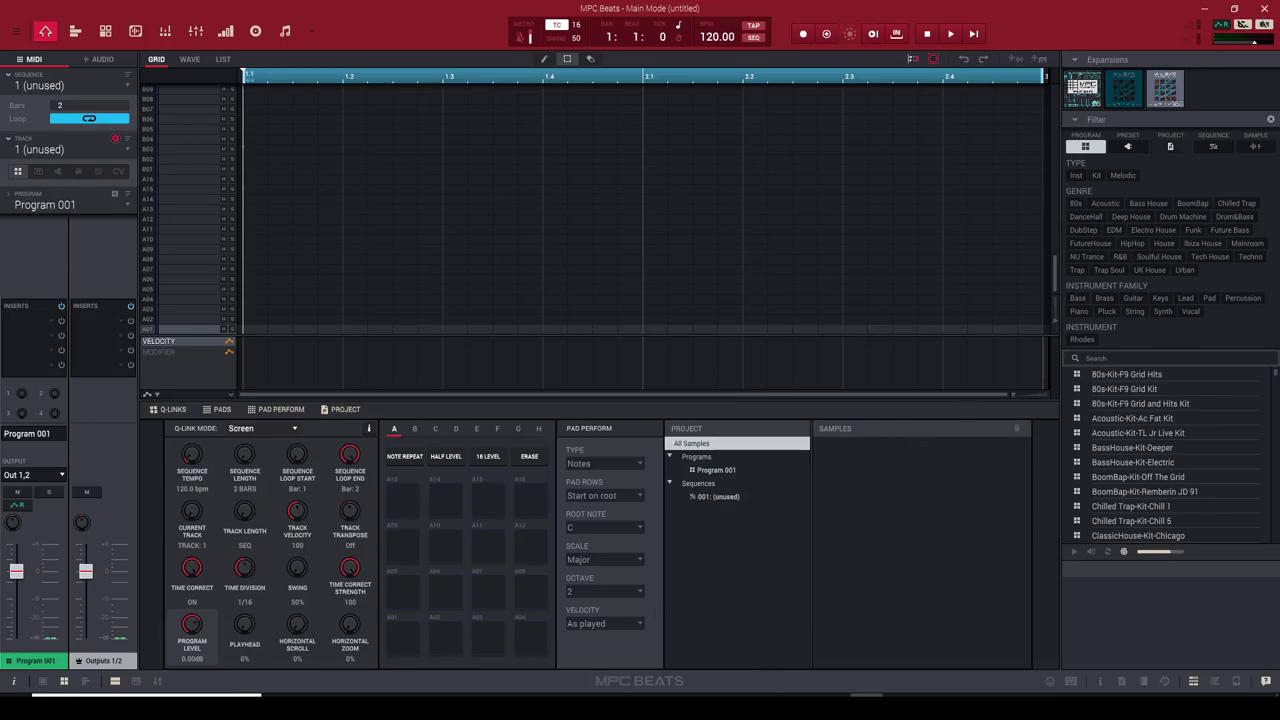
# Switch to REAPER and insert the MPC Beats (Akai Professional) virtual instrument on a new track without building additional output tracks.
pyautogui.moveTo(768, 696)
pyautogui.click(768, 655)
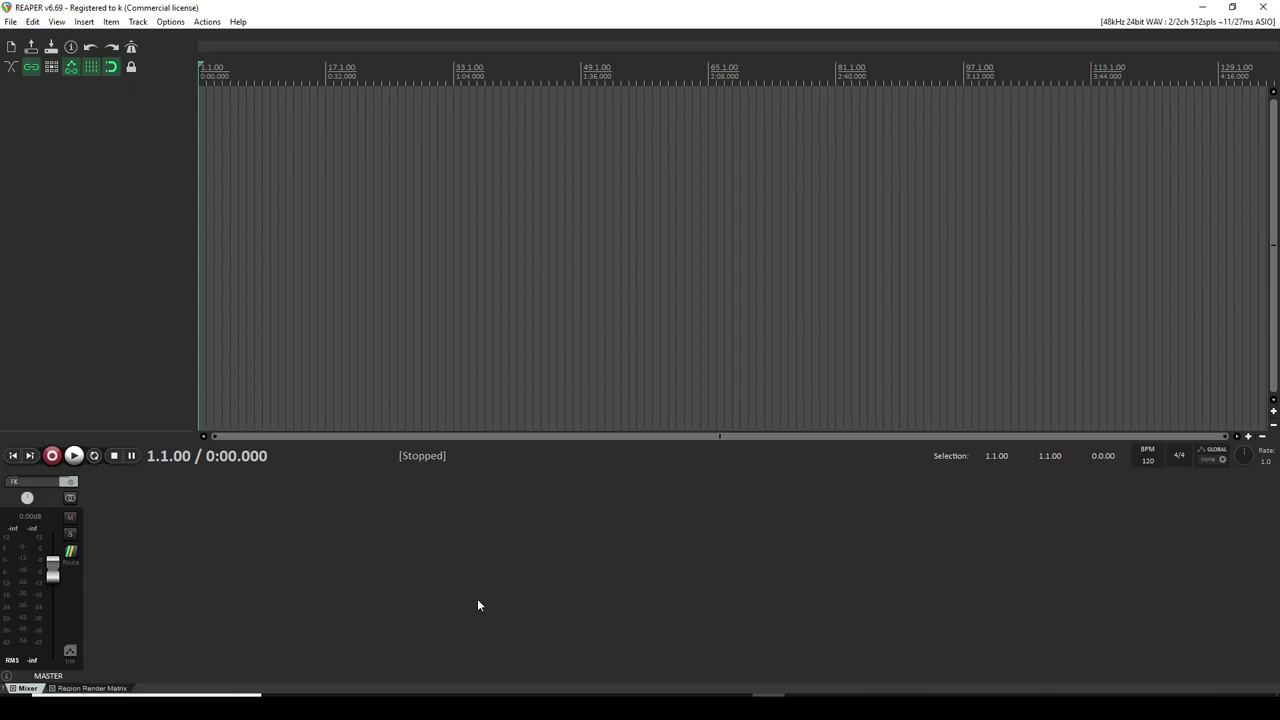
pyautogui.click(84, 24)
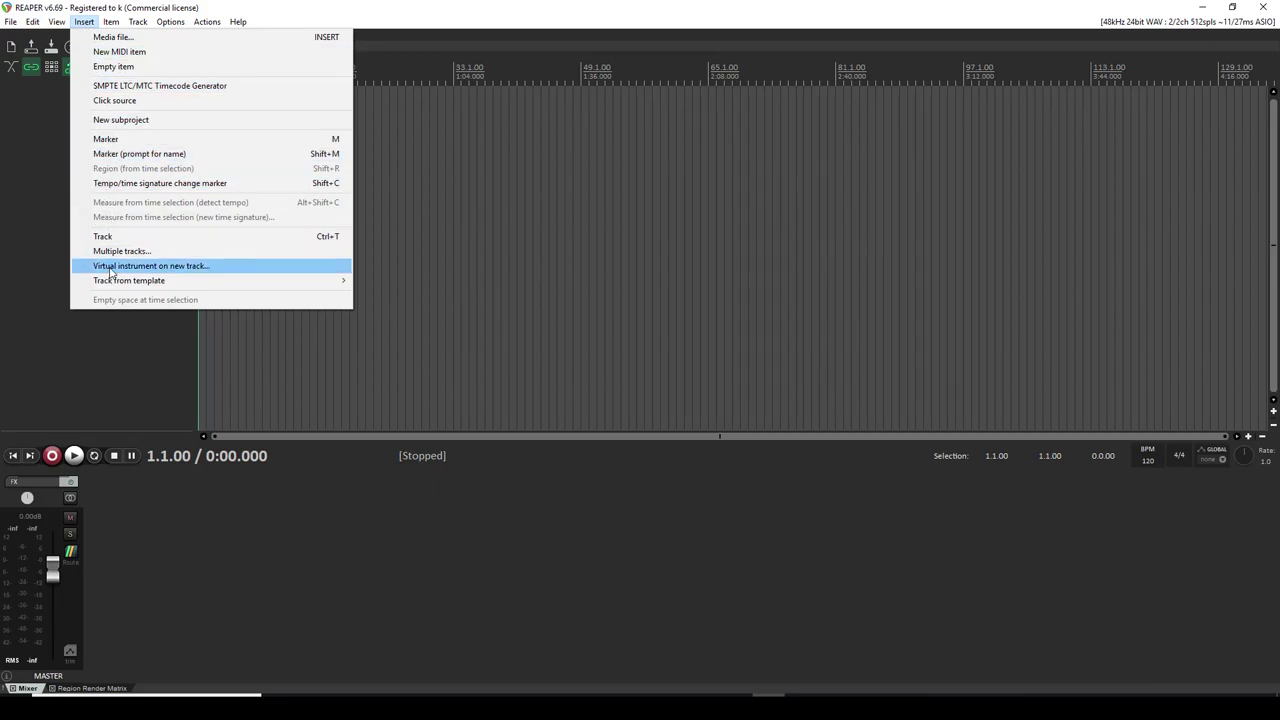
pyautogui.click(109, 266)
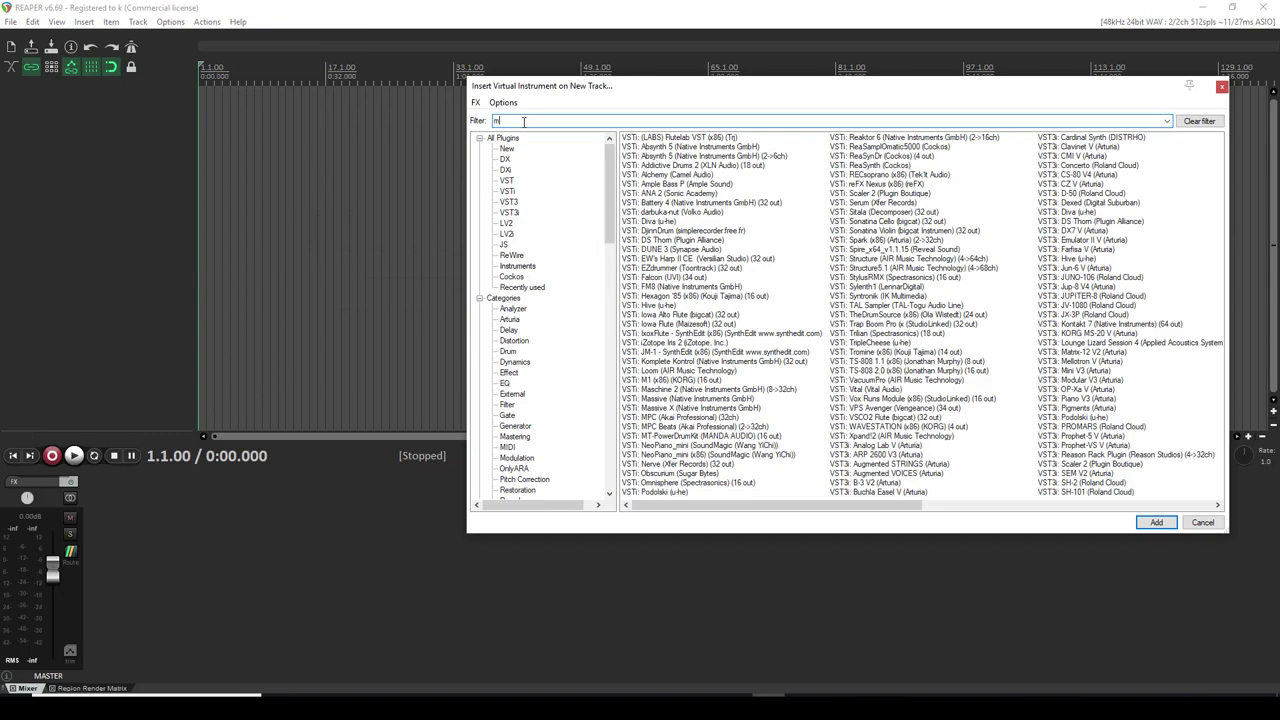
pyautogui.write('mpc')
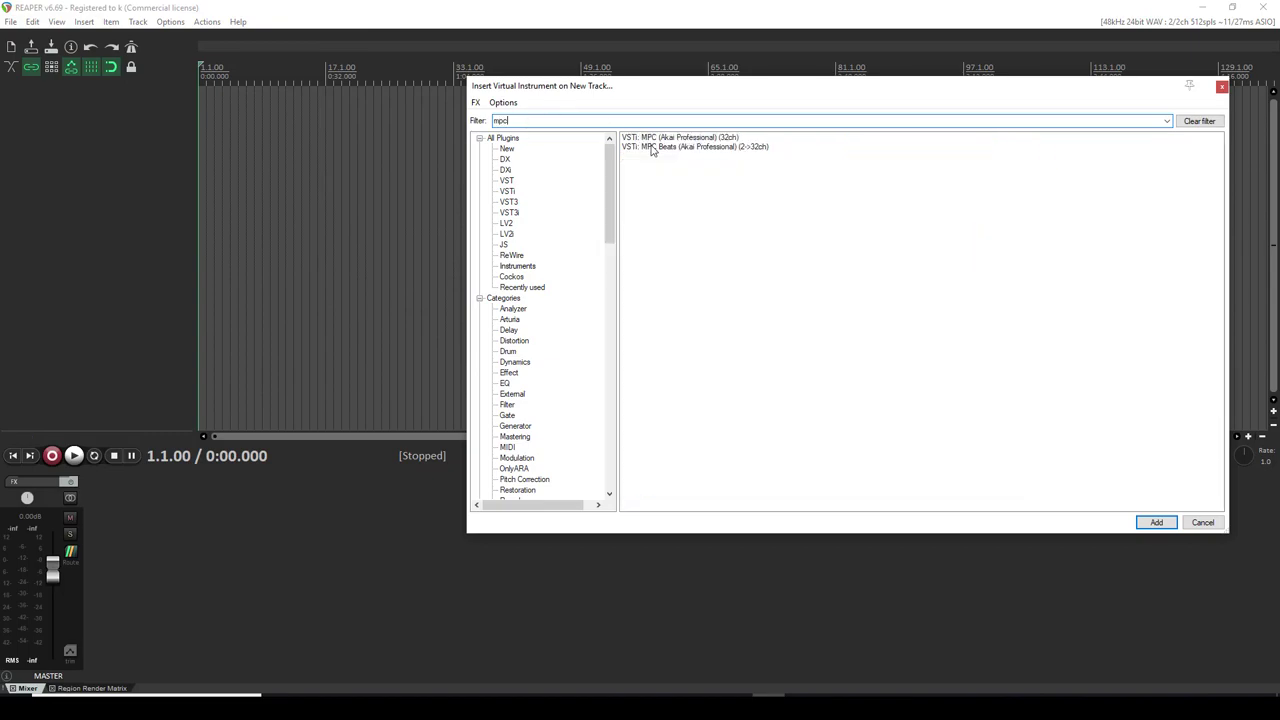
pyautogui.click(653, 148)
pyautogui.click(1156, 522)
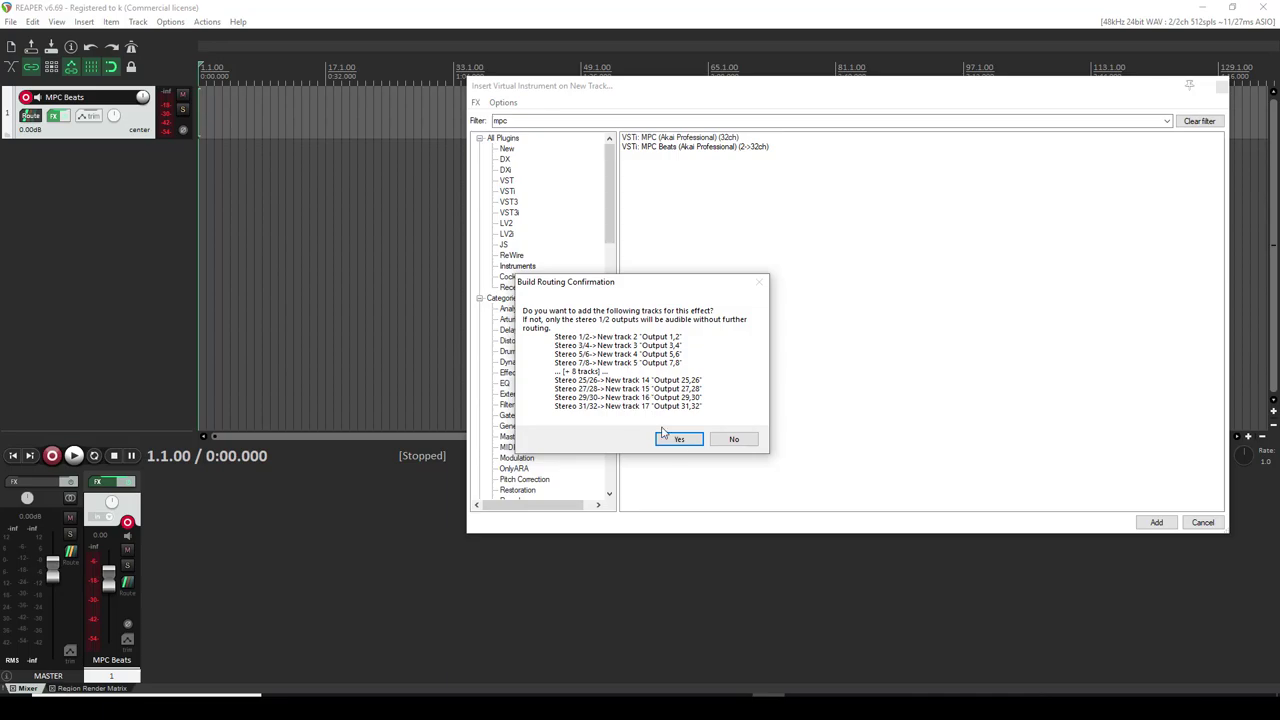
pyautogui.click(734, 439)
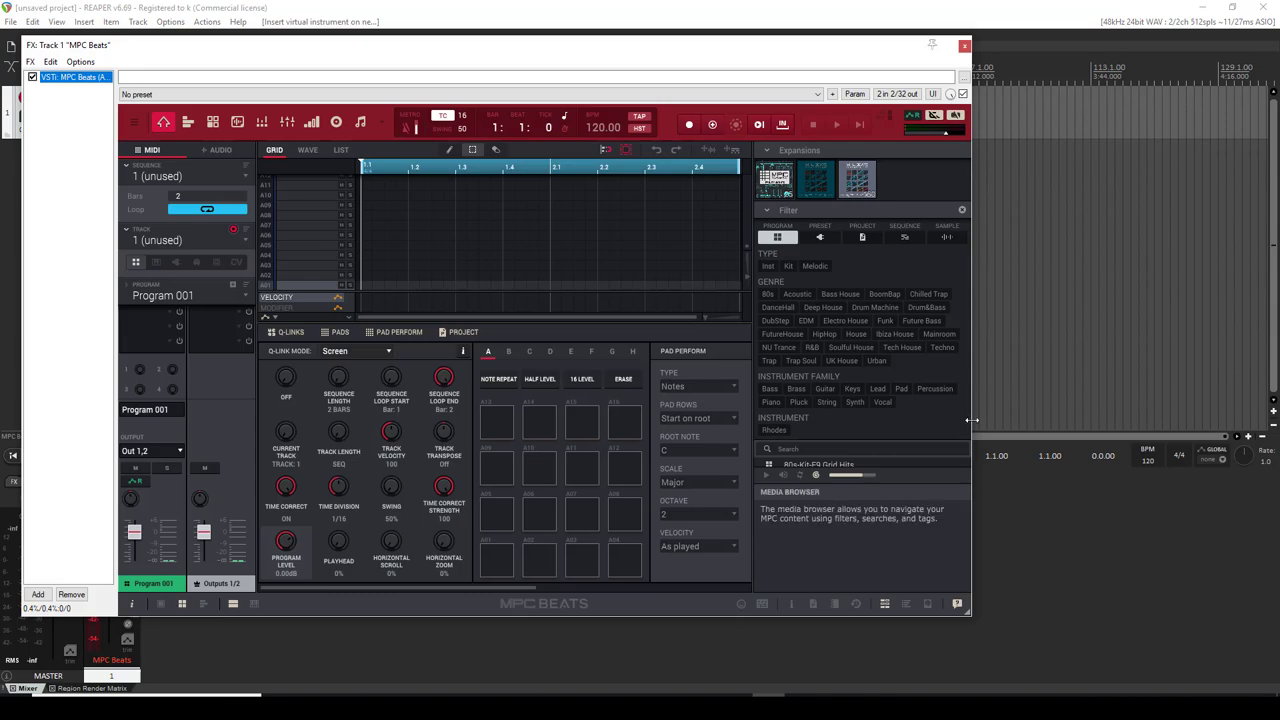
# Widen the MPC Beats plugin window slightly.
pyautogui.moveTo(971, 420); pyautogui.dragTo(1000, 420)
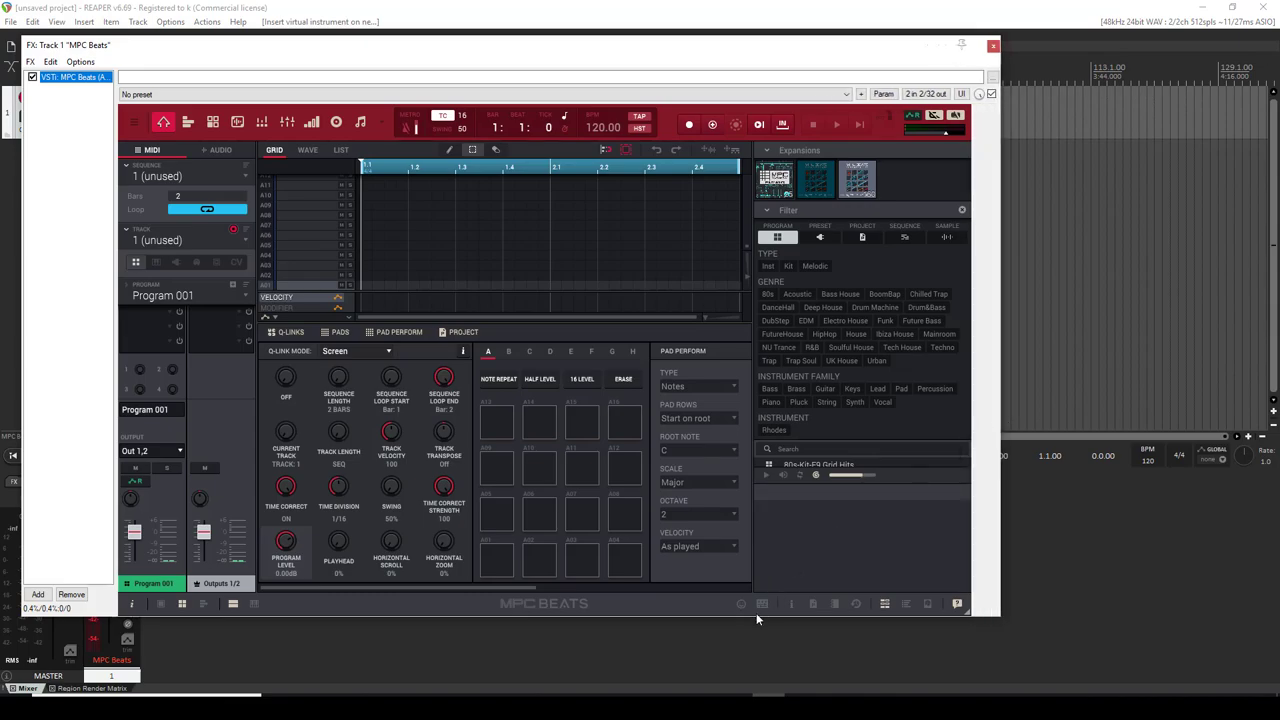
pyautogui.moveTo(755, 617); pyautogui.dragTo(755, 629)
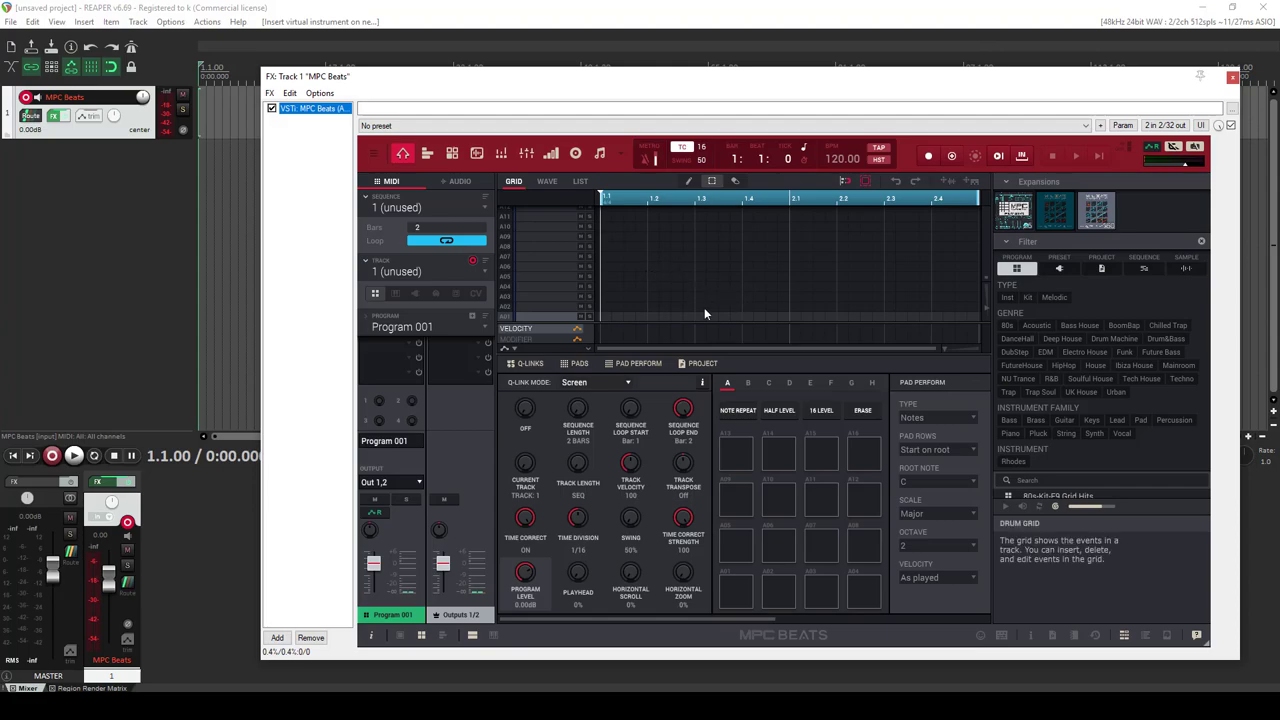
# Place four test notes on pads A03 to A06 across the first bar of the grid, and delete them all.
pyautogui.click(605, 296)
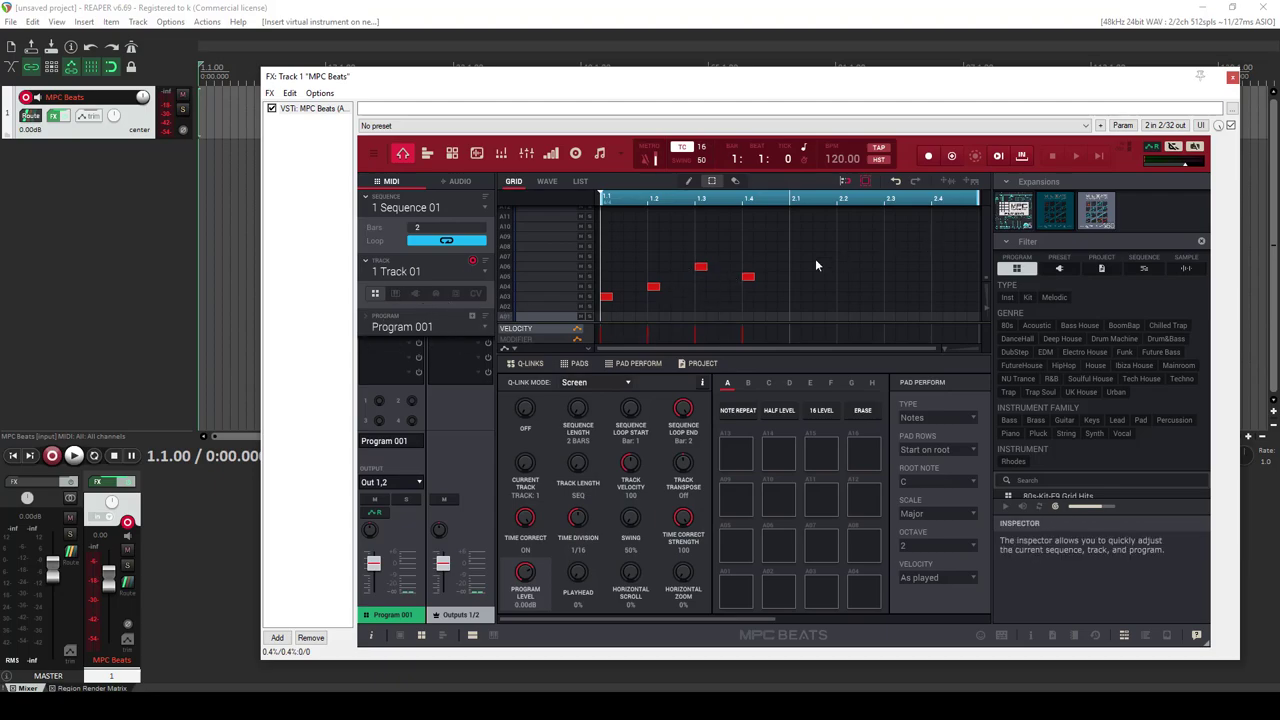
pyautogui.moveTo(778, 246); pyautogui.dragTo(602, 322)
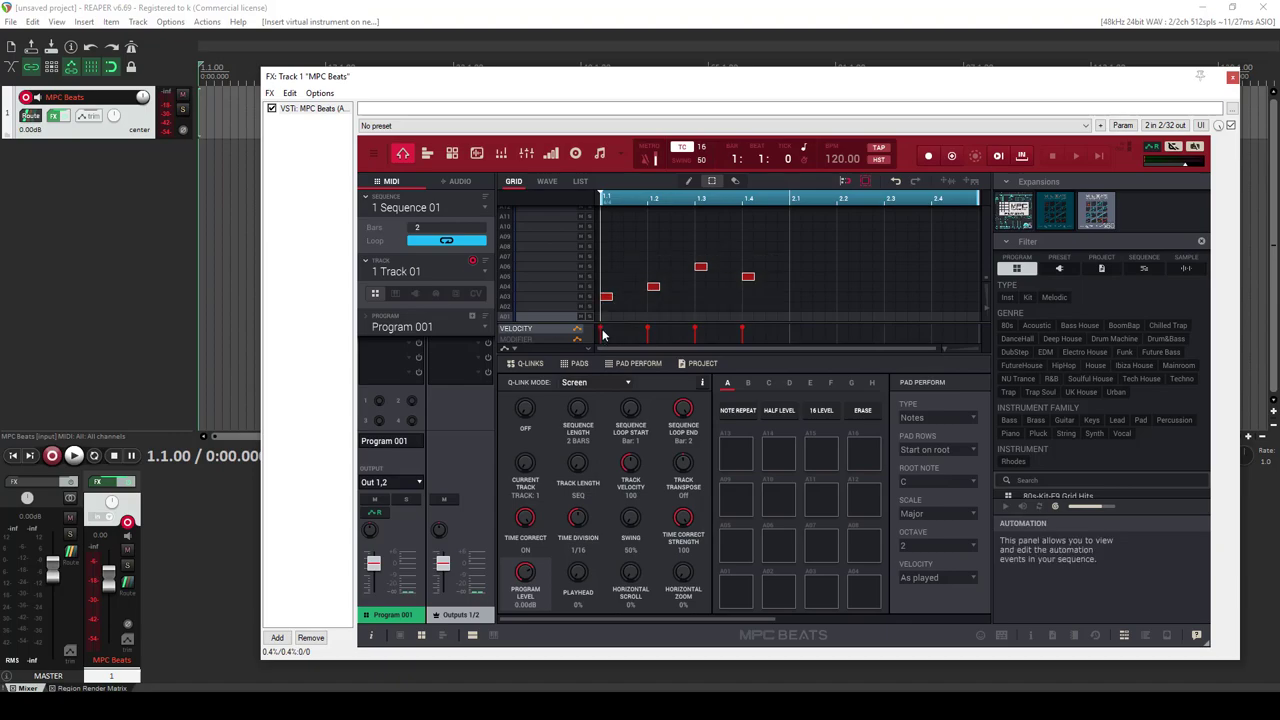
pyautogui.press('Delete')
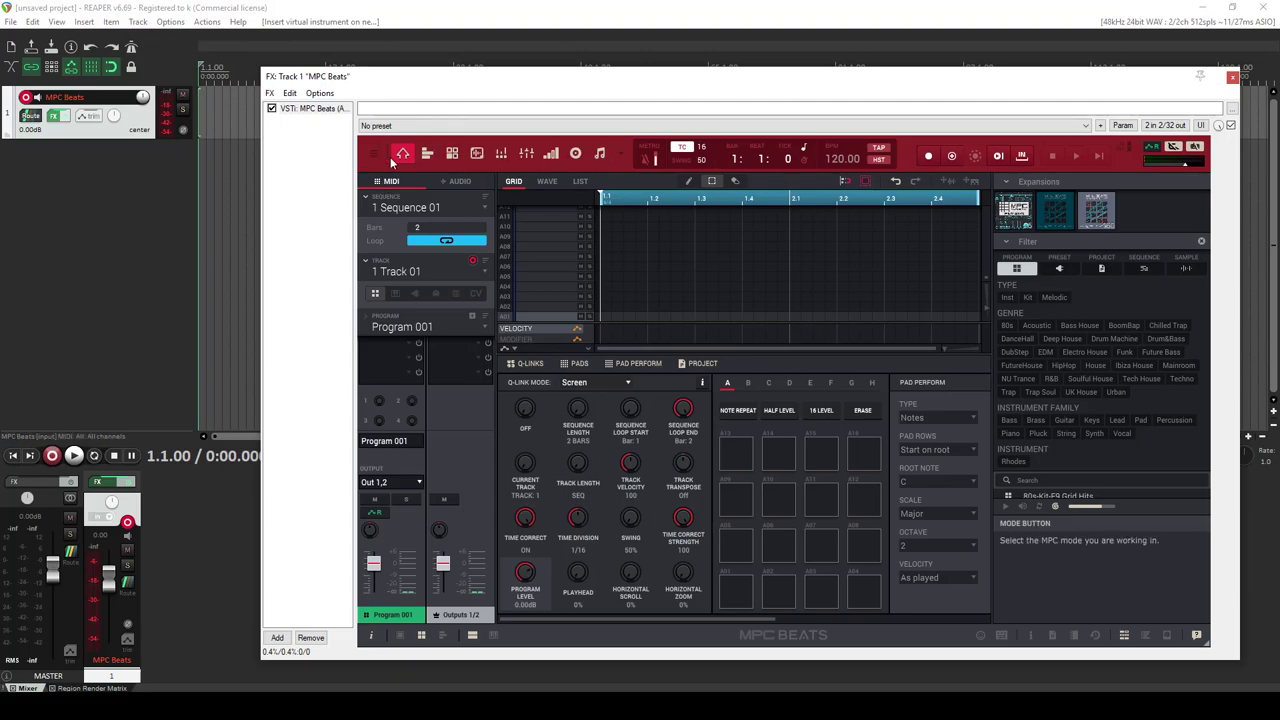
# Switch MPC Beats to Program Edit mode using the list of available modes.
pyautogui.click(621, 158)
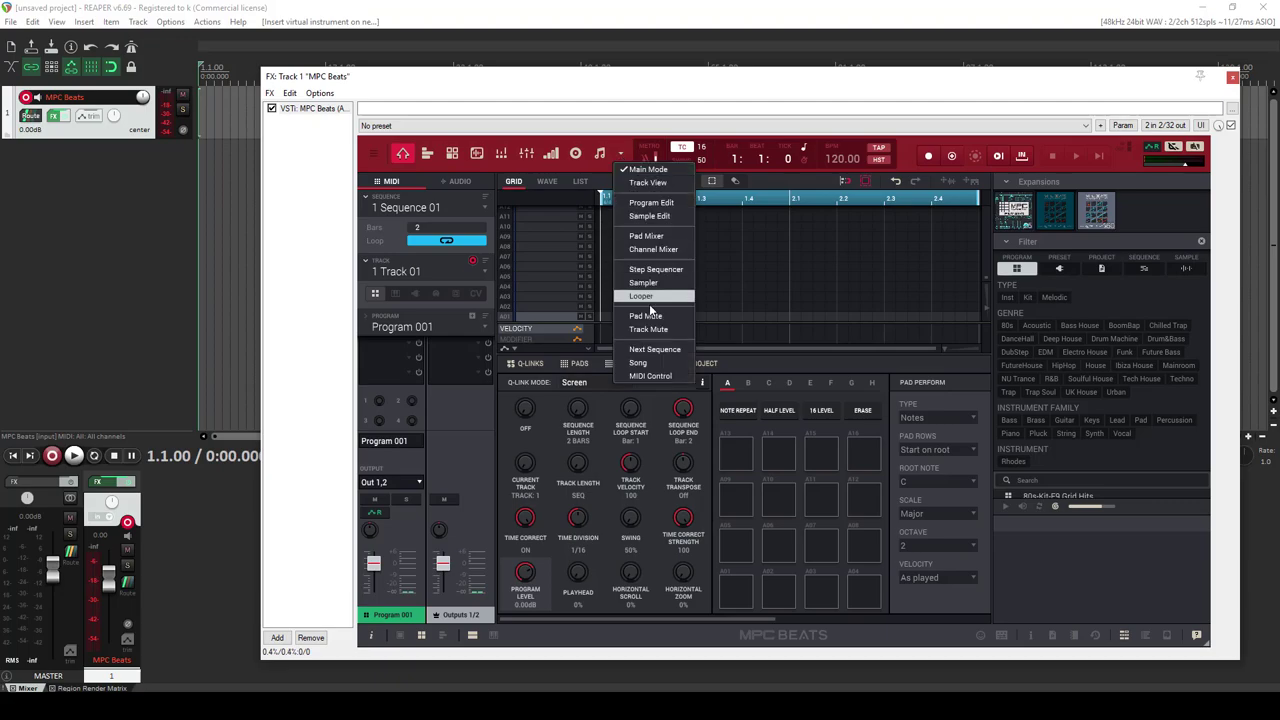
pyautogui.click(640, 269)
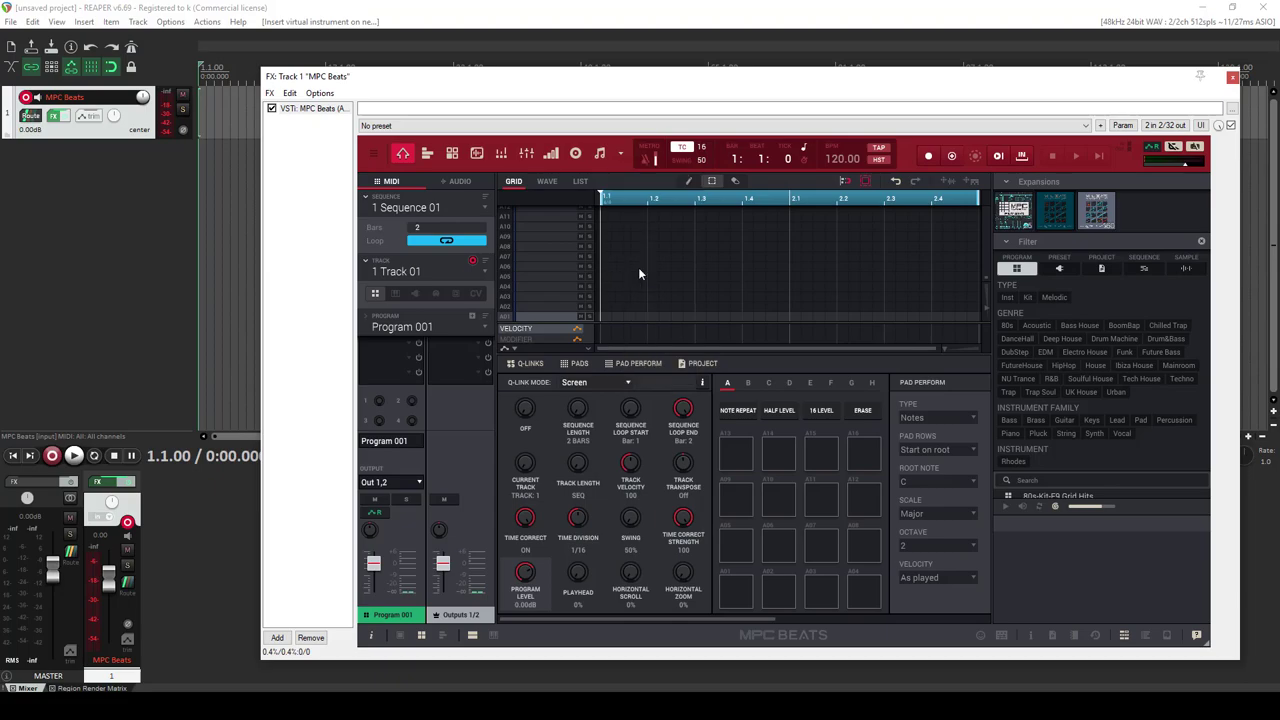
pyautogui.click(621, 156)
pyautogui.click(640, 204)
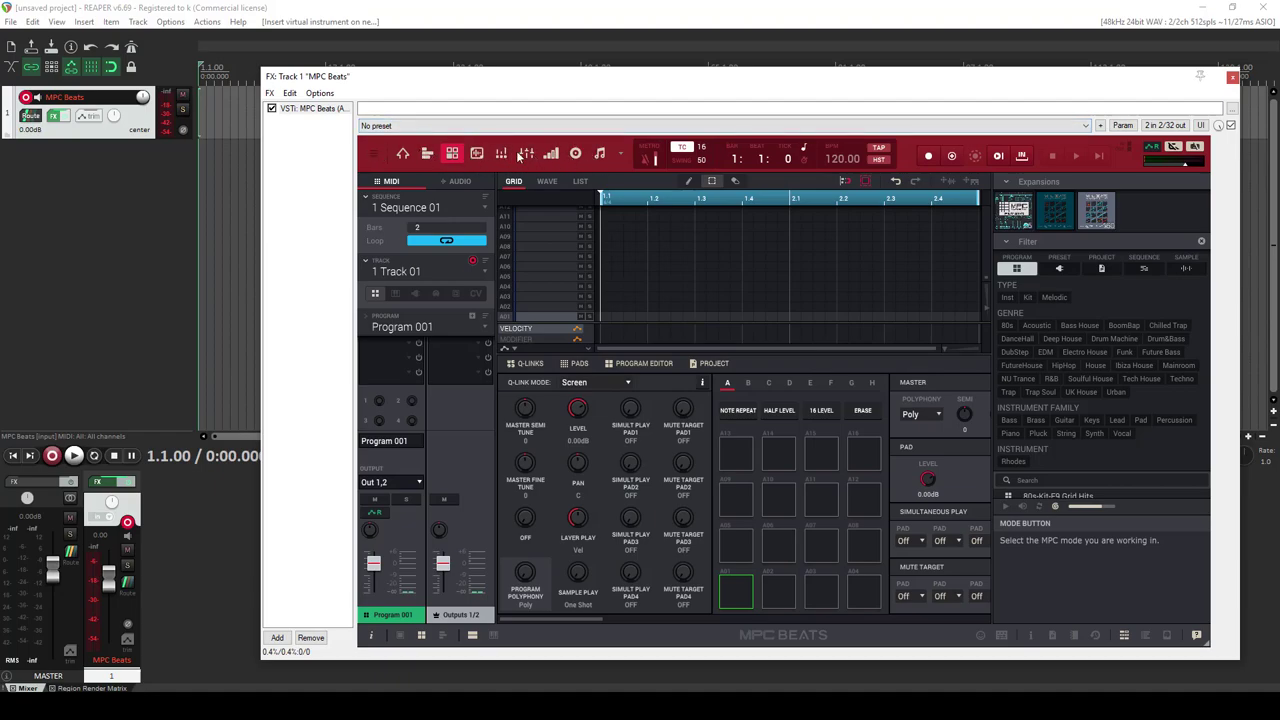
# Review the MPC Beats preferences, checking the VST plugin folders, their folder chooser and the General settings, and close them.
pyautogui.click(374, 154)
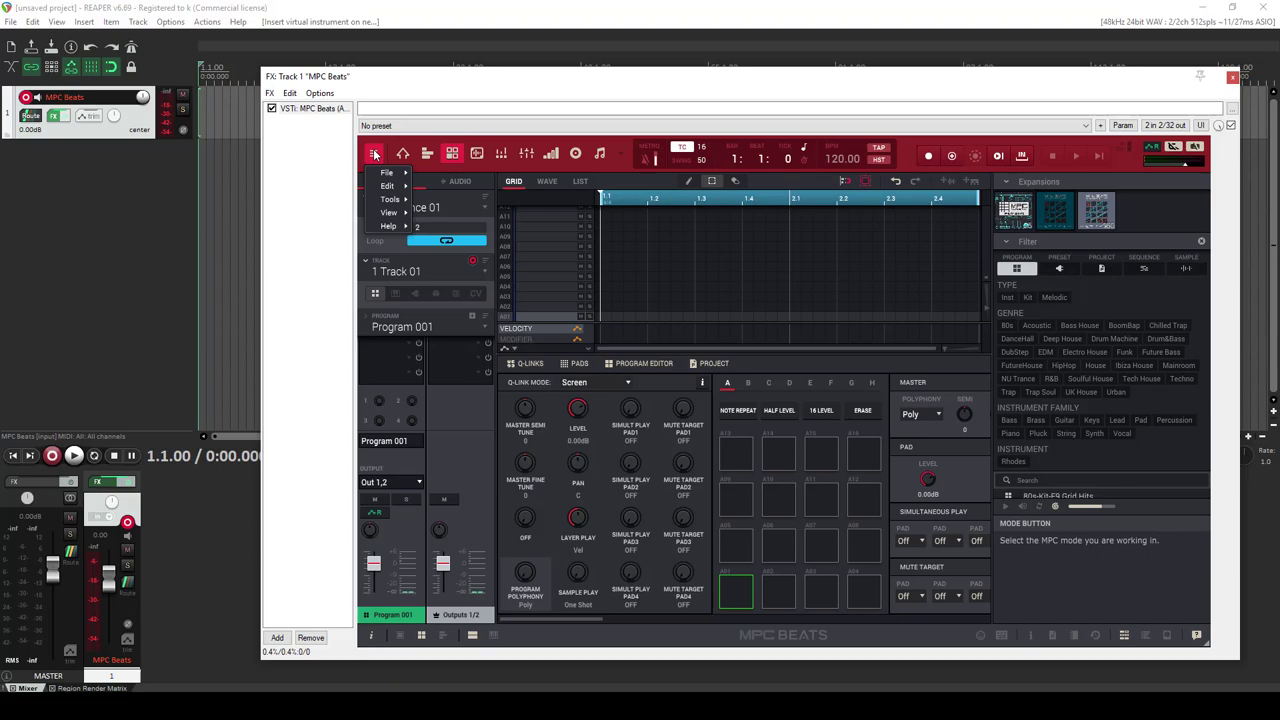
pyautogui.moveTo(378, 216)
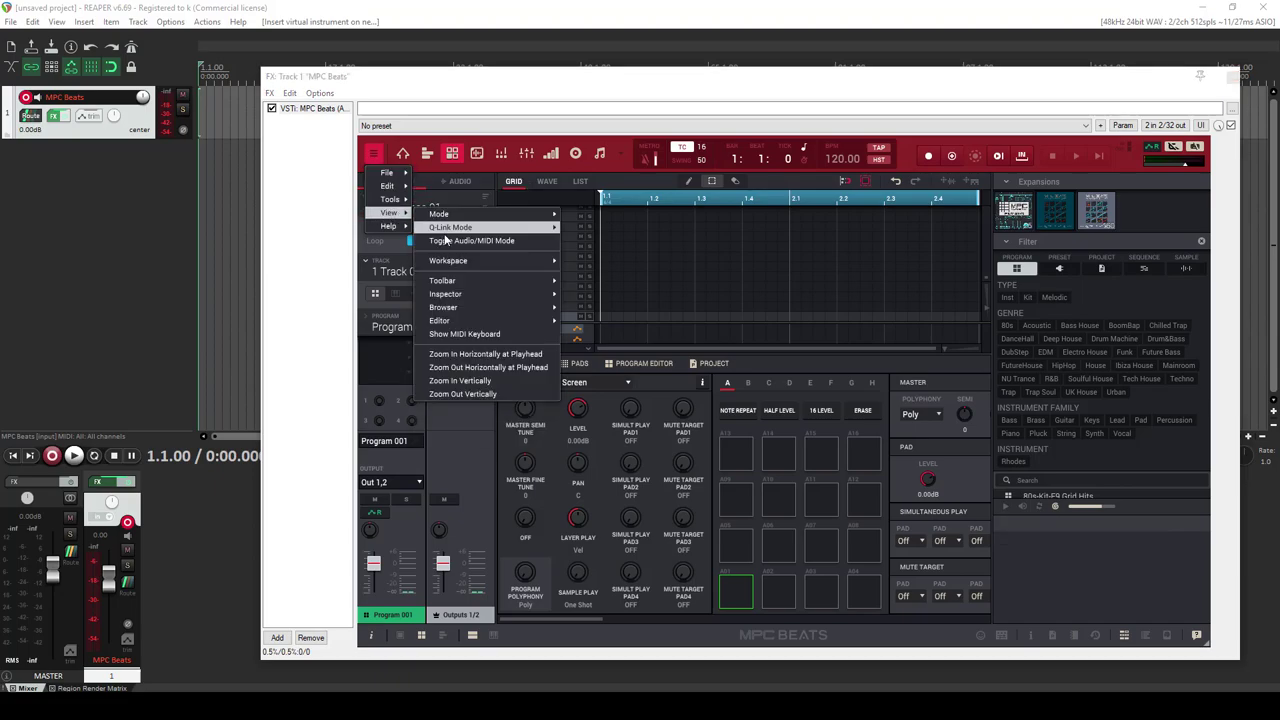
pyautogui.moveTo(478, 282)
pyautogui.moveTo(597, 287)
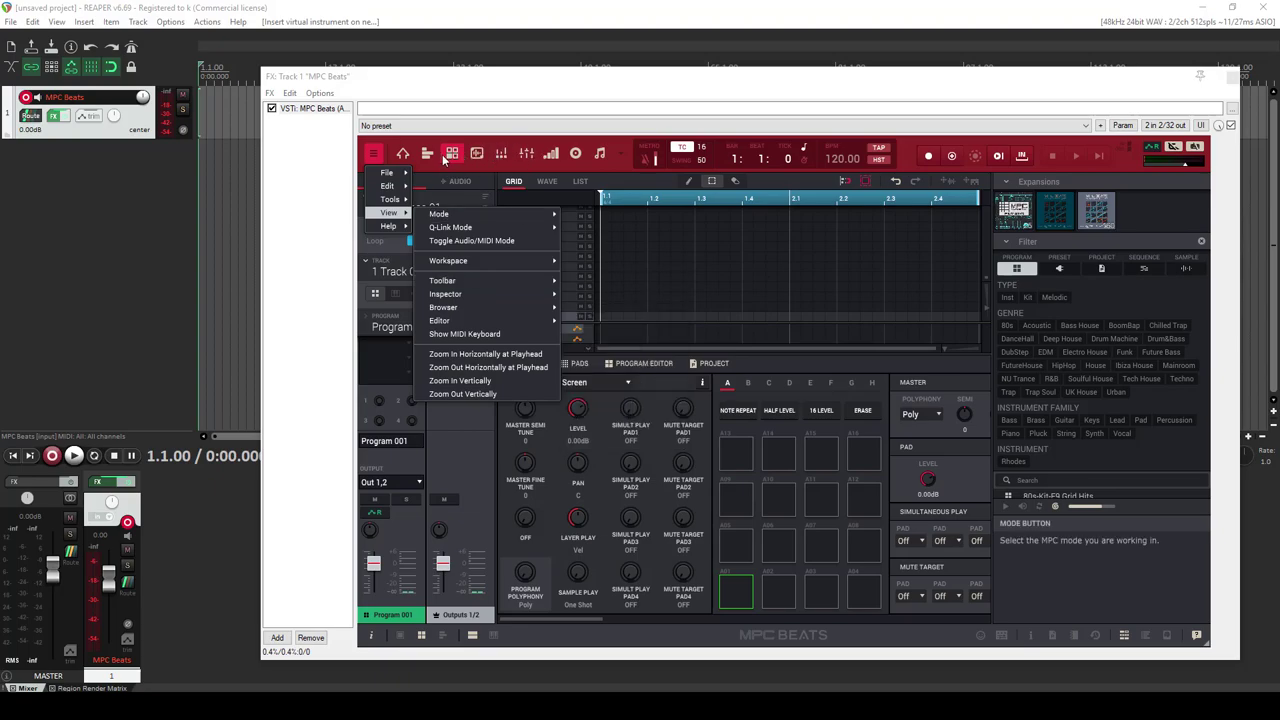
pyautogui.moveTo(385, 187)
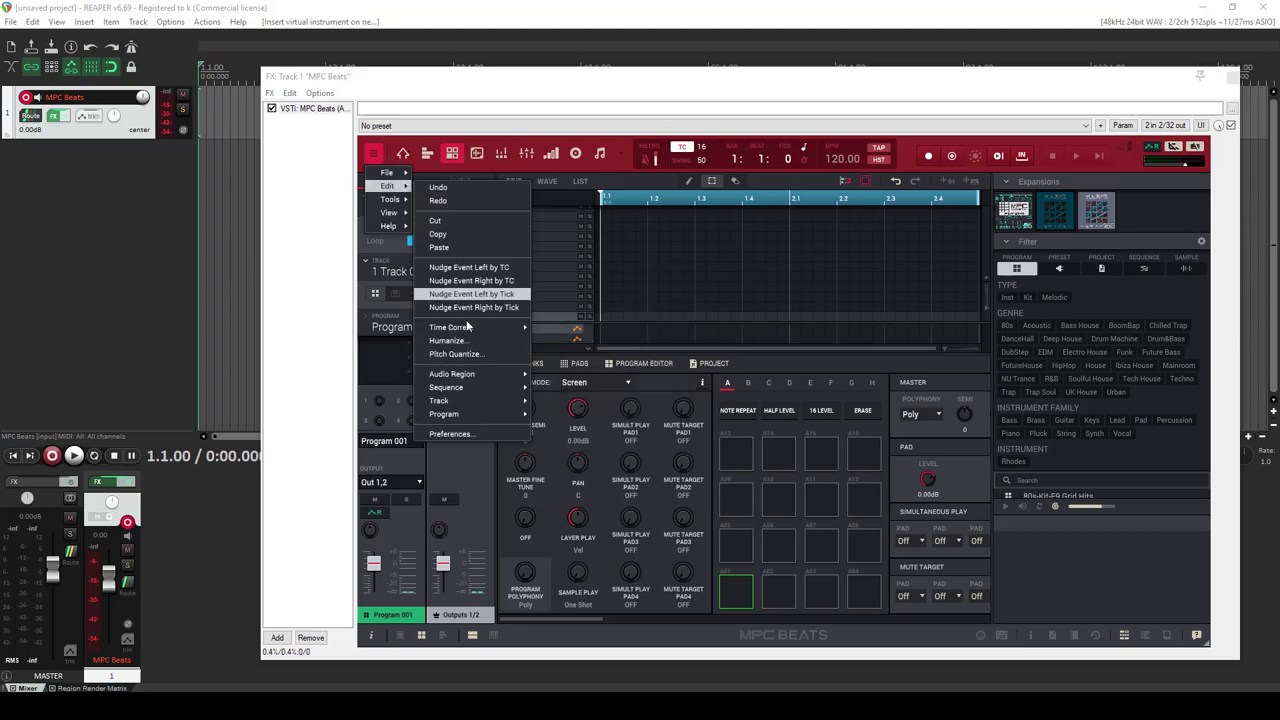
pyautogui.click(462, 436)
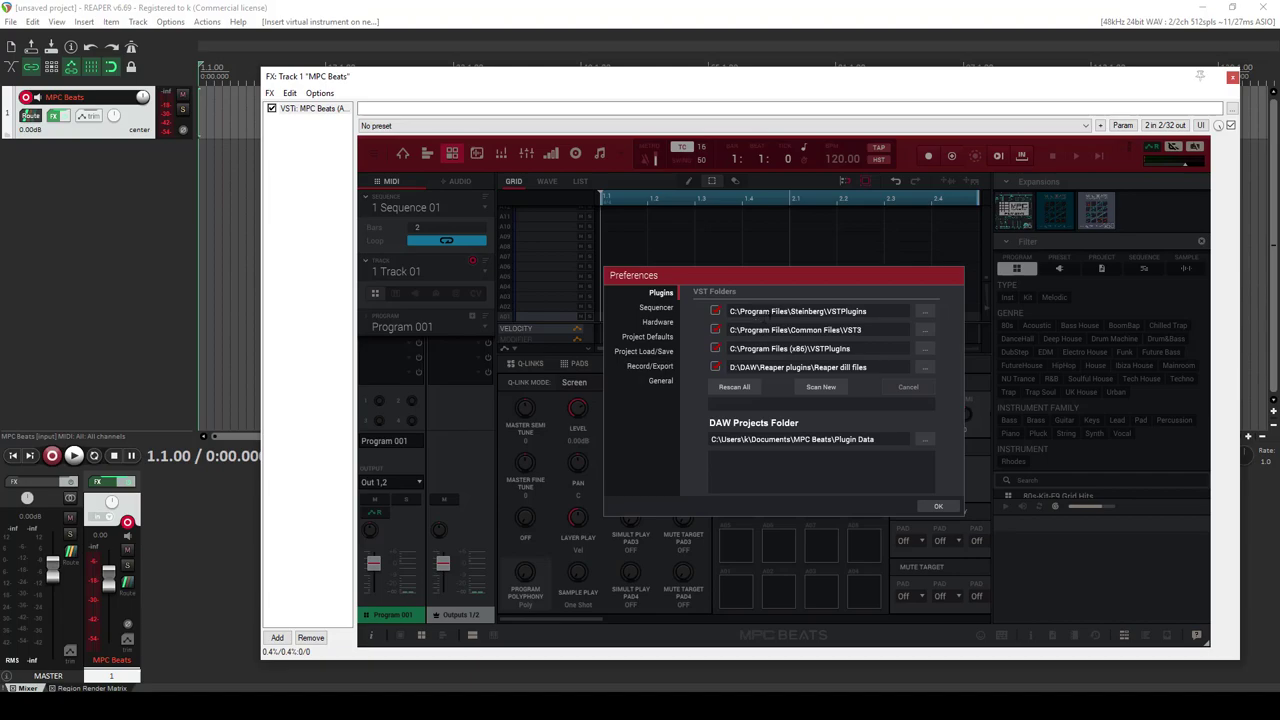
pyautogui.click(923, 314)
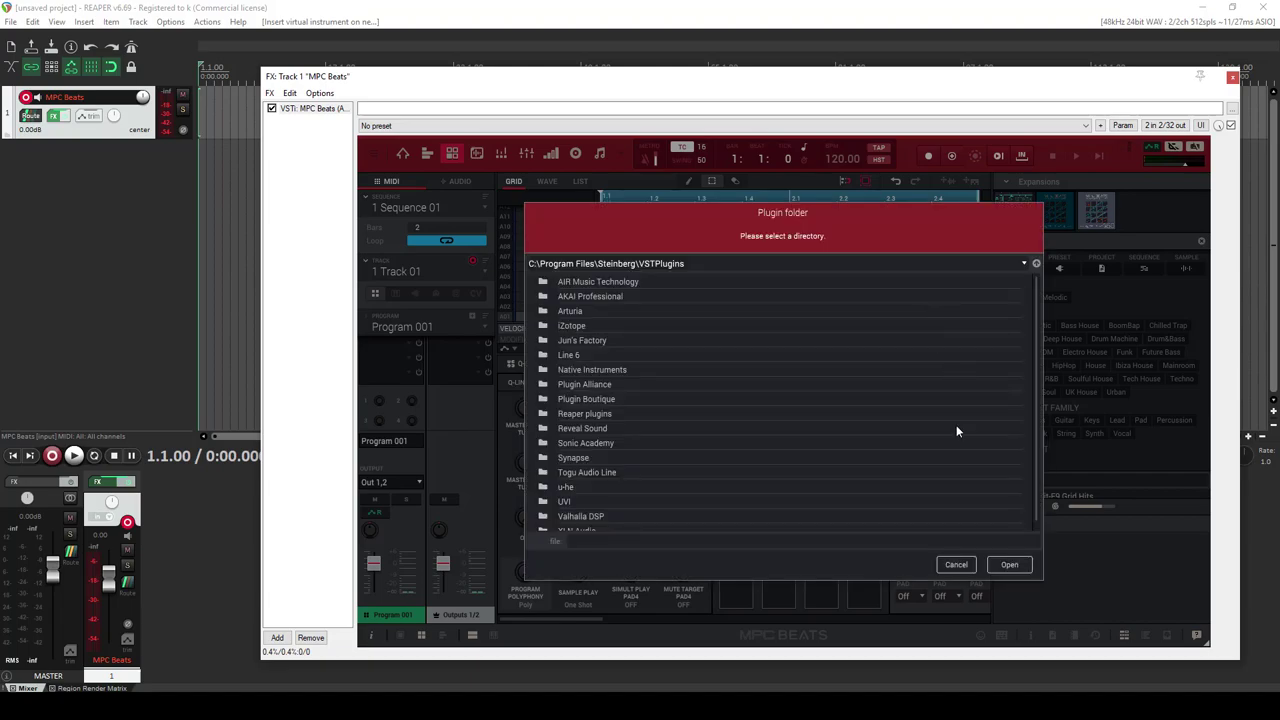
pyautogui.click(957, 564)
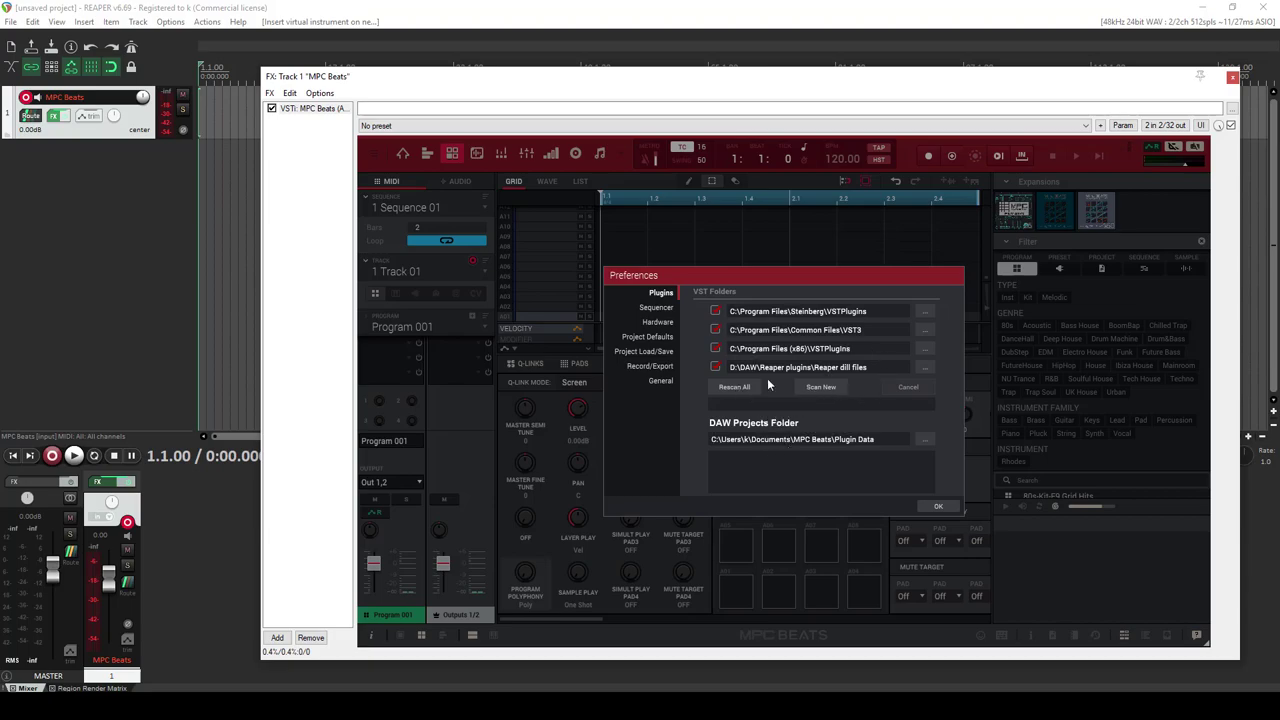
pyautogui.click(660, 380)
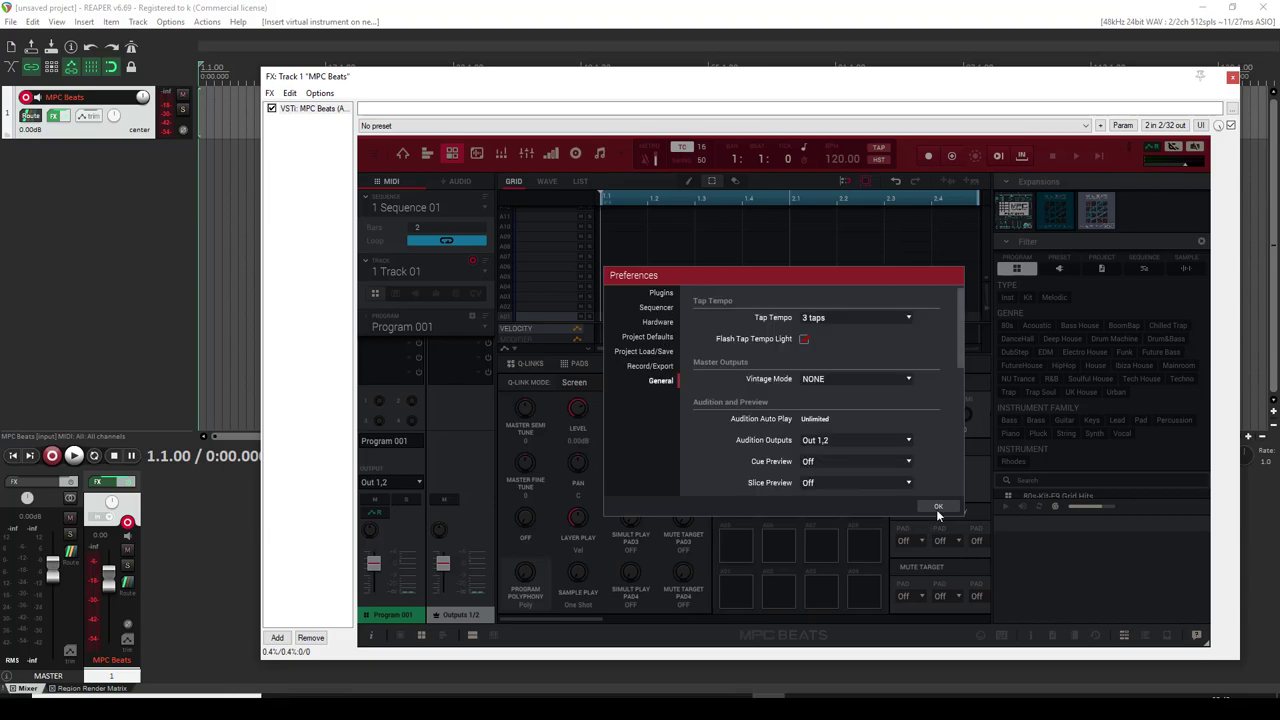
pyautogui.click(938, 506)
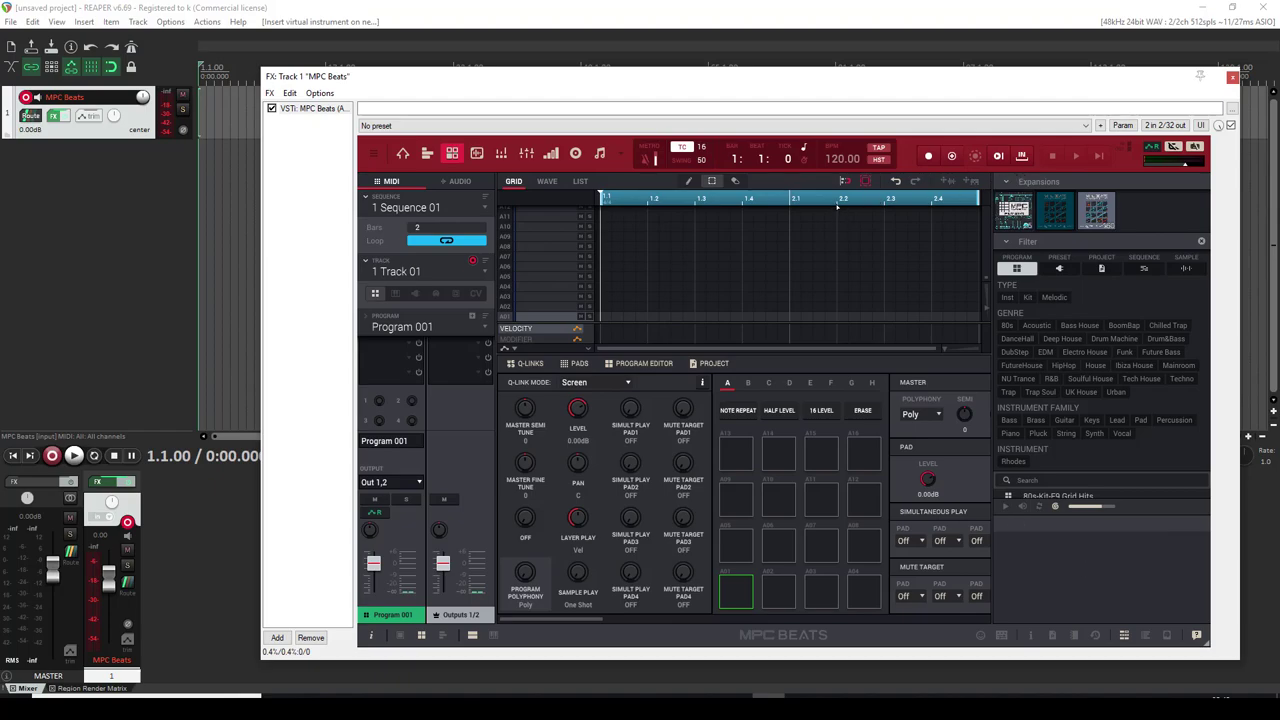
# Play the REAPER project to check that the MPC Beats playhead follows the host transport.
pyautogui.press('space')
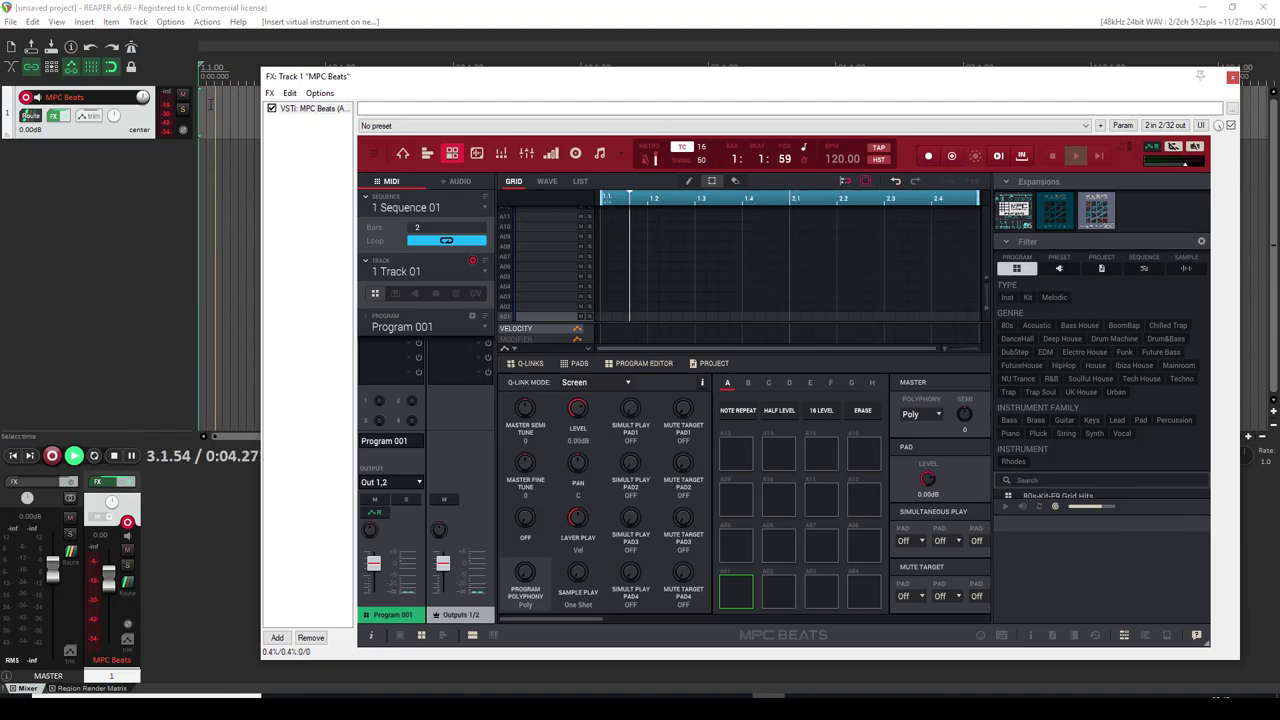
pyautogui.moveTo(340, 77); pyautogui.dragTo(518, 62)
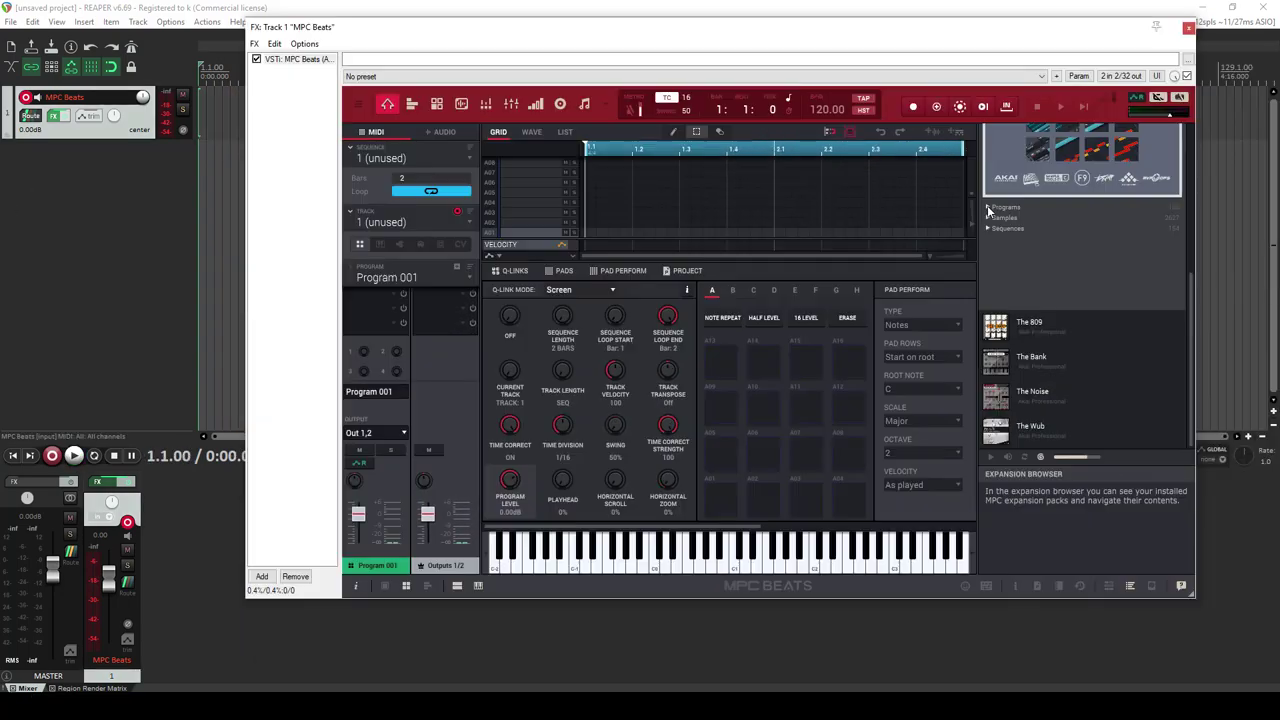
# Load the BoomBap kit Off The Grid from the expansion's programs onto the pads.
pyautogui.click(988, 209)
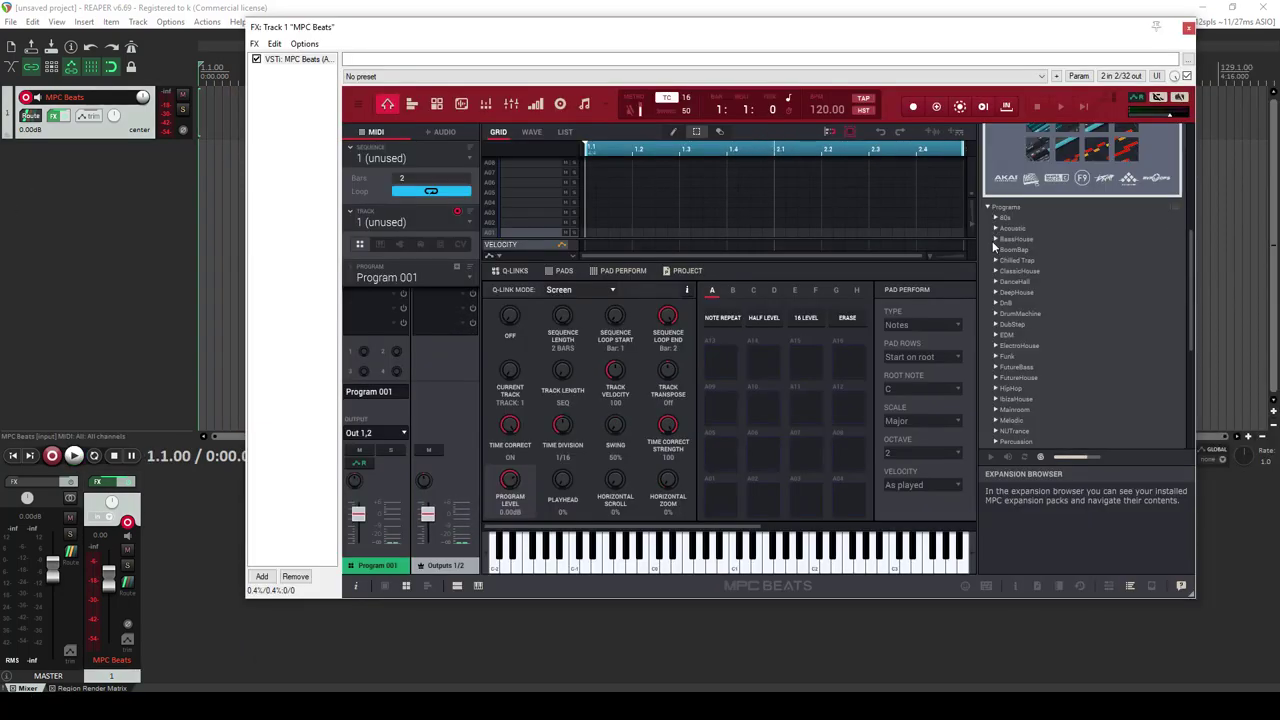
pyautogui.click(1001, 252)
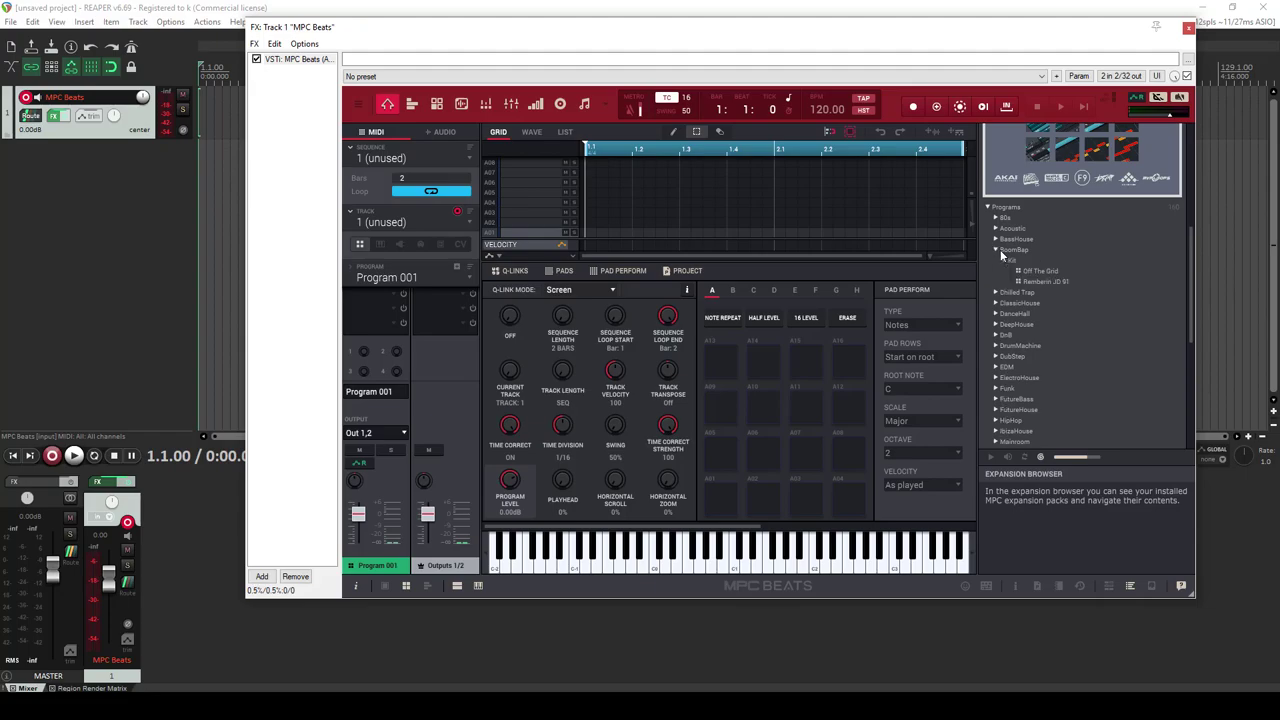
pyautogui.click(1030, 271)
pyautogui.moveTo(1023, 275); pyautogui.dragTo(722, 508)
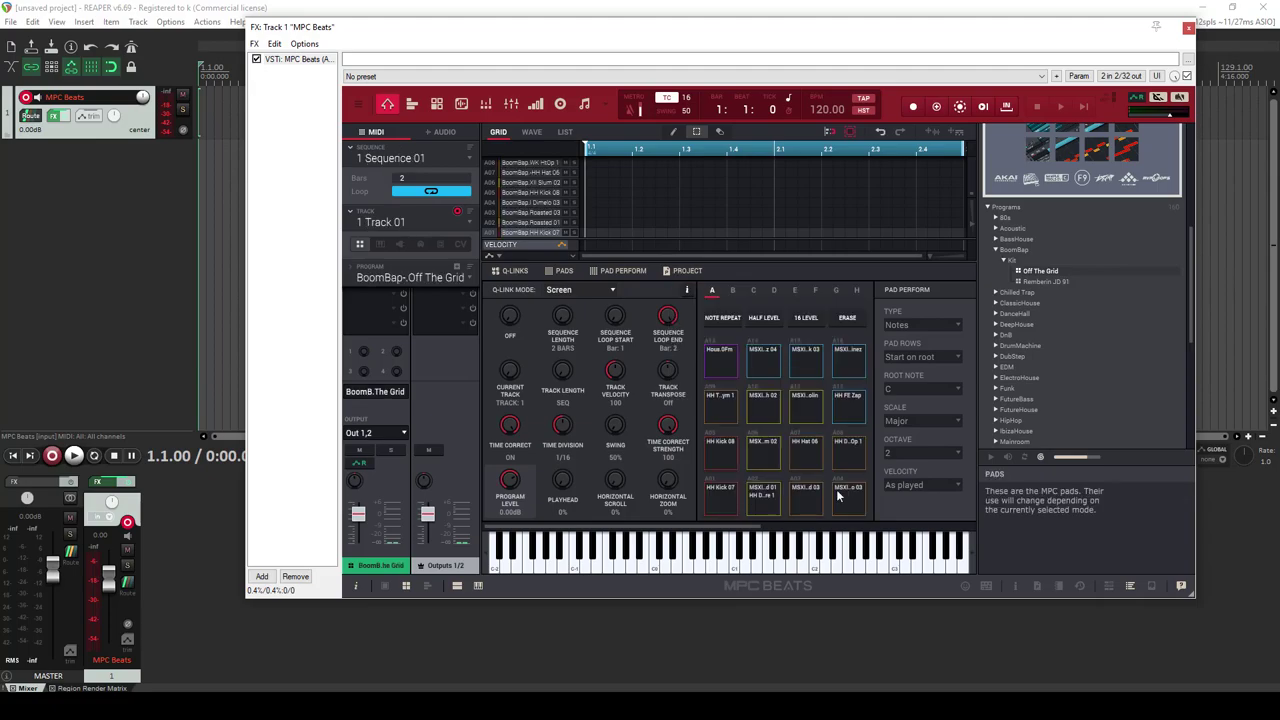
# Audition the loaded drum sounds on pads A02 to A08 of bank A.
pyautogui.click(751, 496)
pyautogui.click(752, 498)
pyautogui.click(795, 498)
pyautogui.click(837, 498)
pyautogui.click(736, 453)
pyautogui.click(765, 449)
pyautogui.click(793, 447)
pyautogui.click(839, 447)
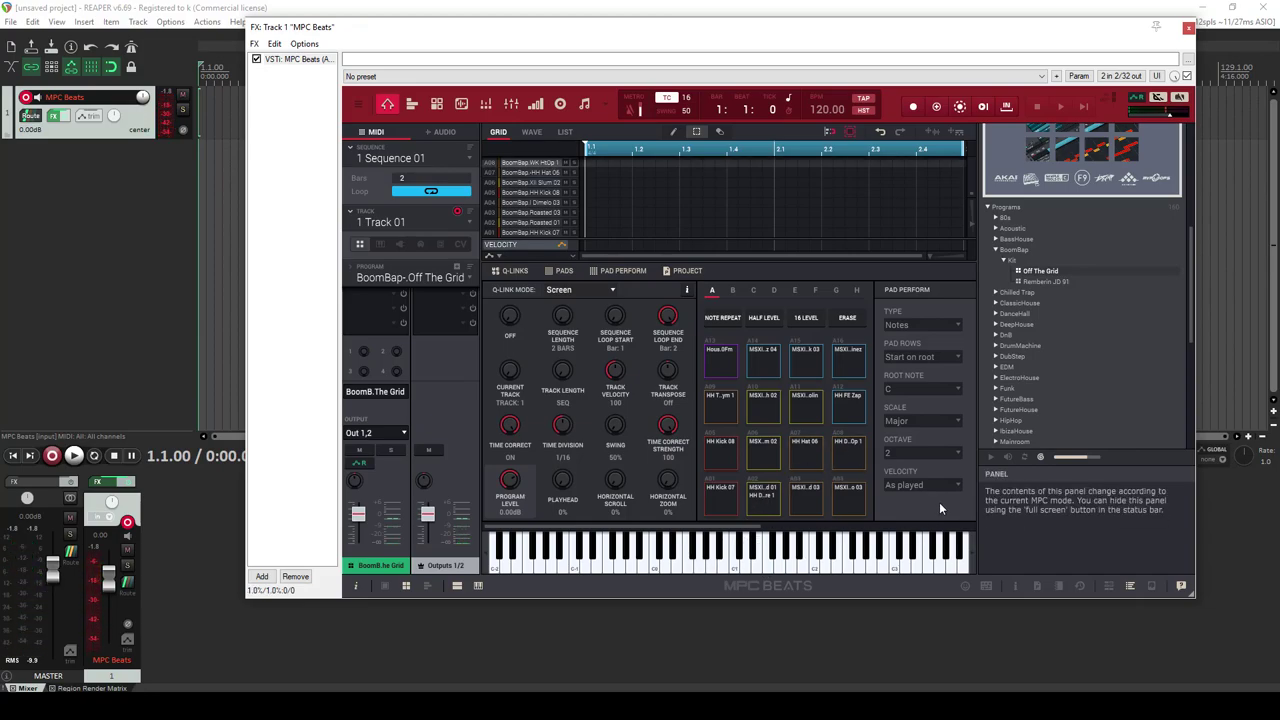
# Show REAPER's virtual MIDI keyboard.
pyautogui.hotkey('alt', 'b')
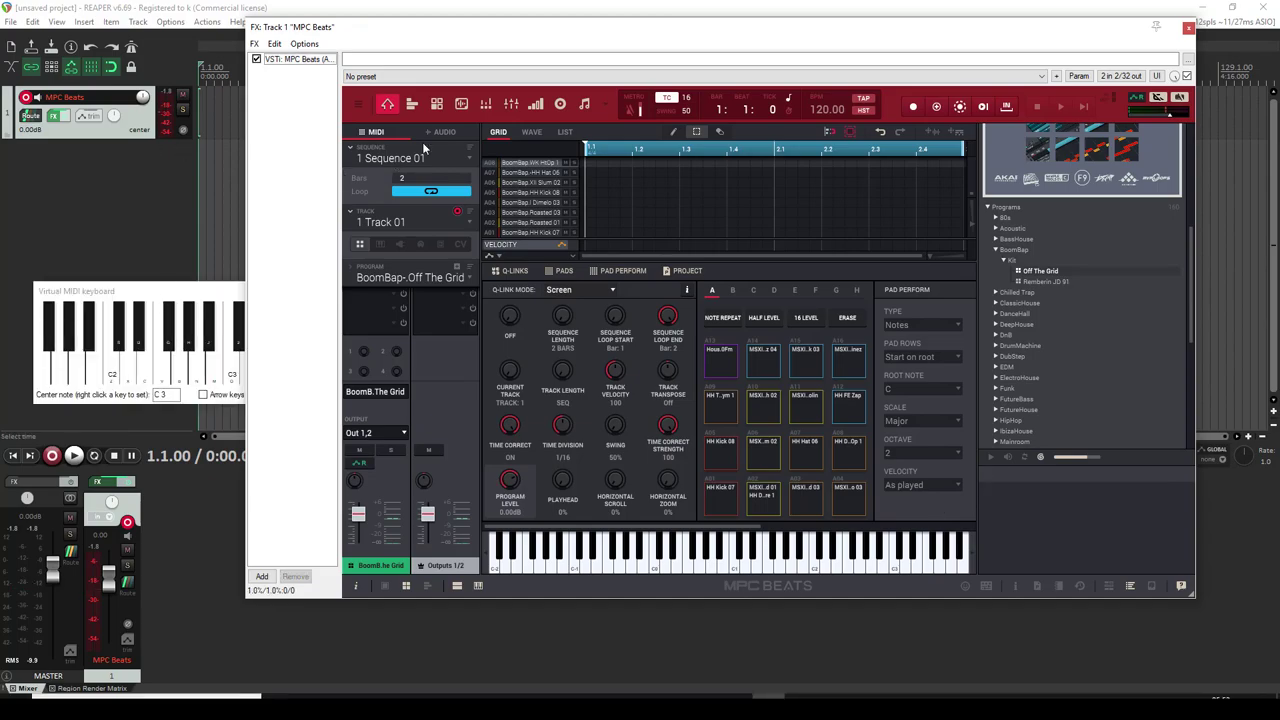
# Draw a two-bar drum pattern on pads A02 to A05 in the grid while the project plays.
pyautogui.moveTo(359, 27); pyautogui.dragTo(397, 170)
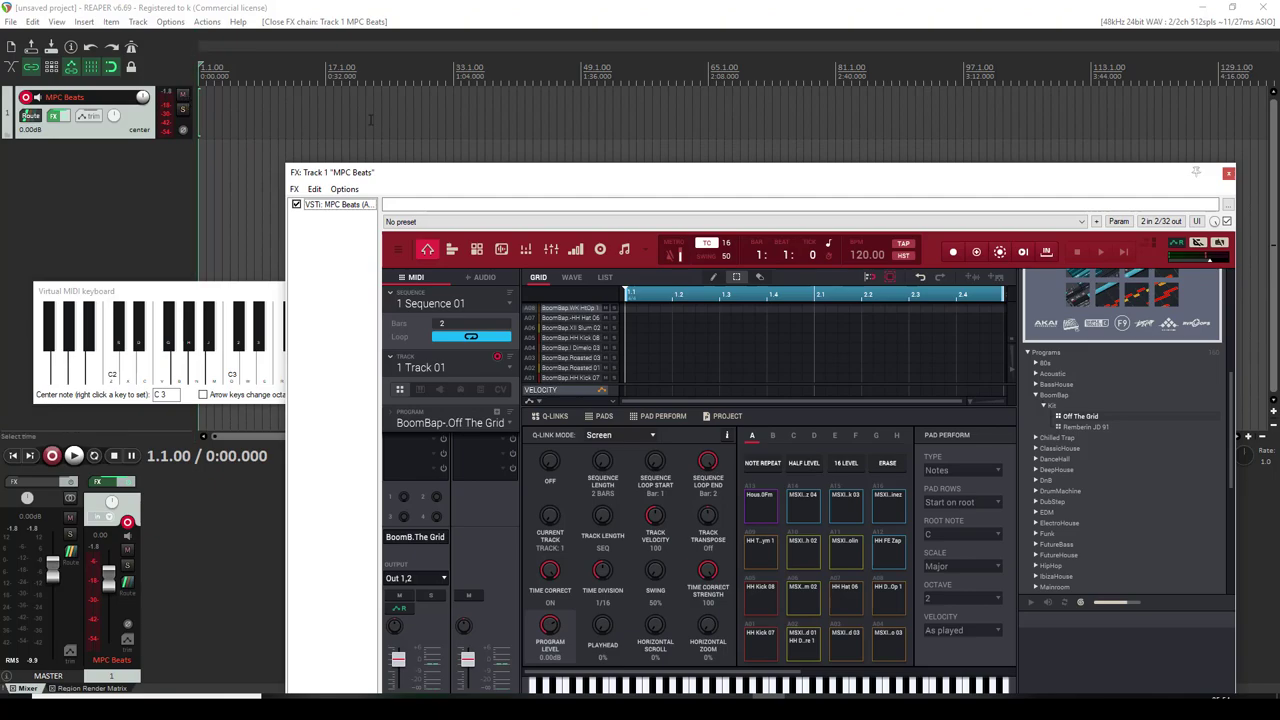
pyautogui.click(73, 455)
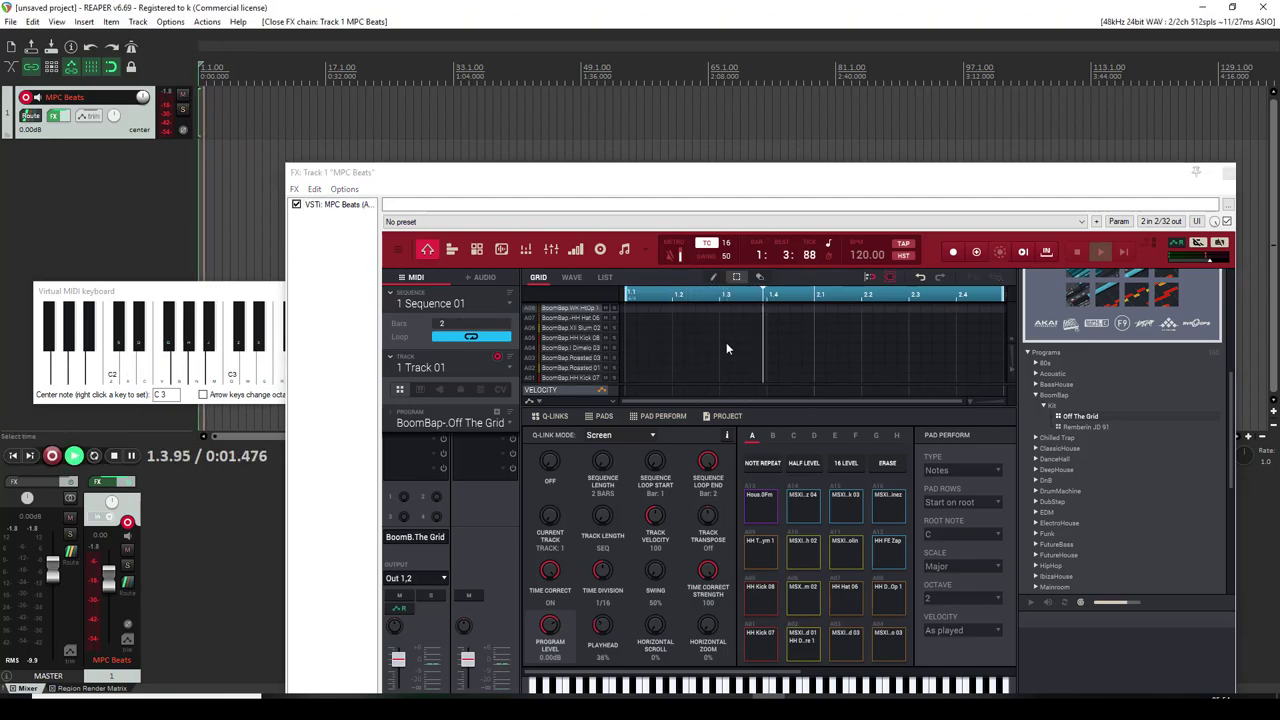
pyautogui.click(630, 368)
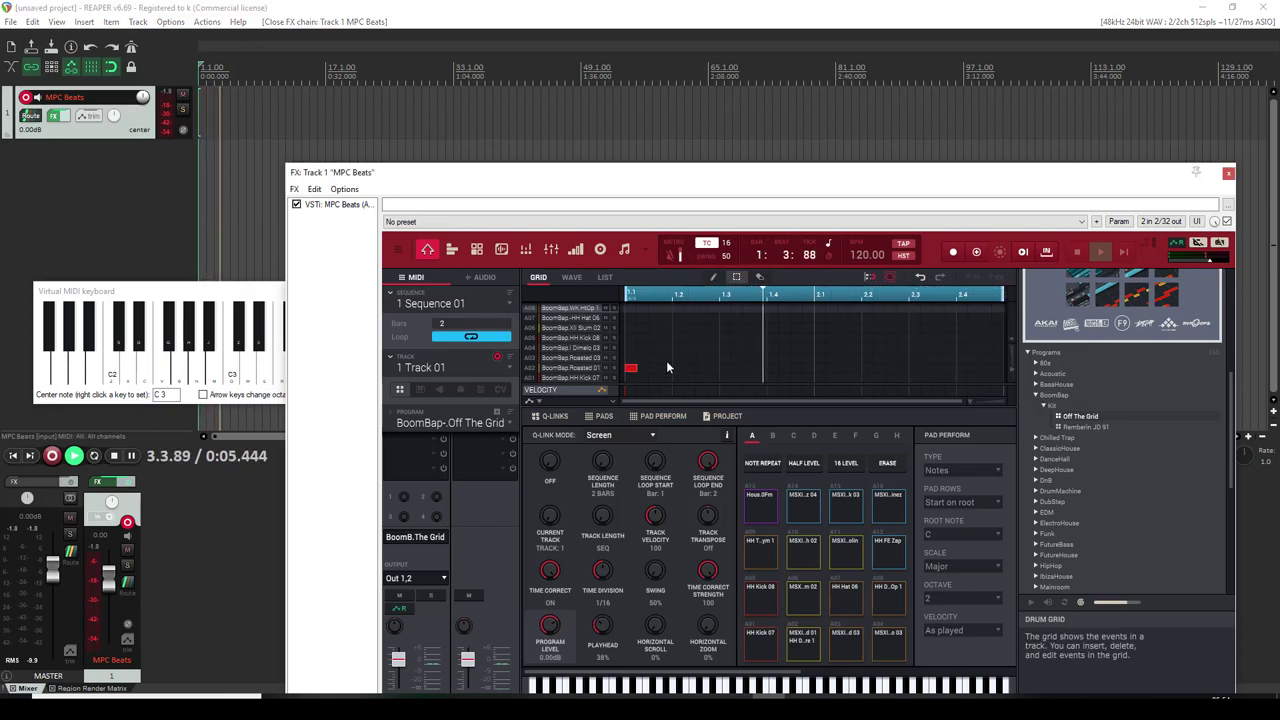
pyautogui.click(725, 357)
pyautogui.click(821, 338)
pyautogui.click(879, 357)
pyautogui.click(914, 337)
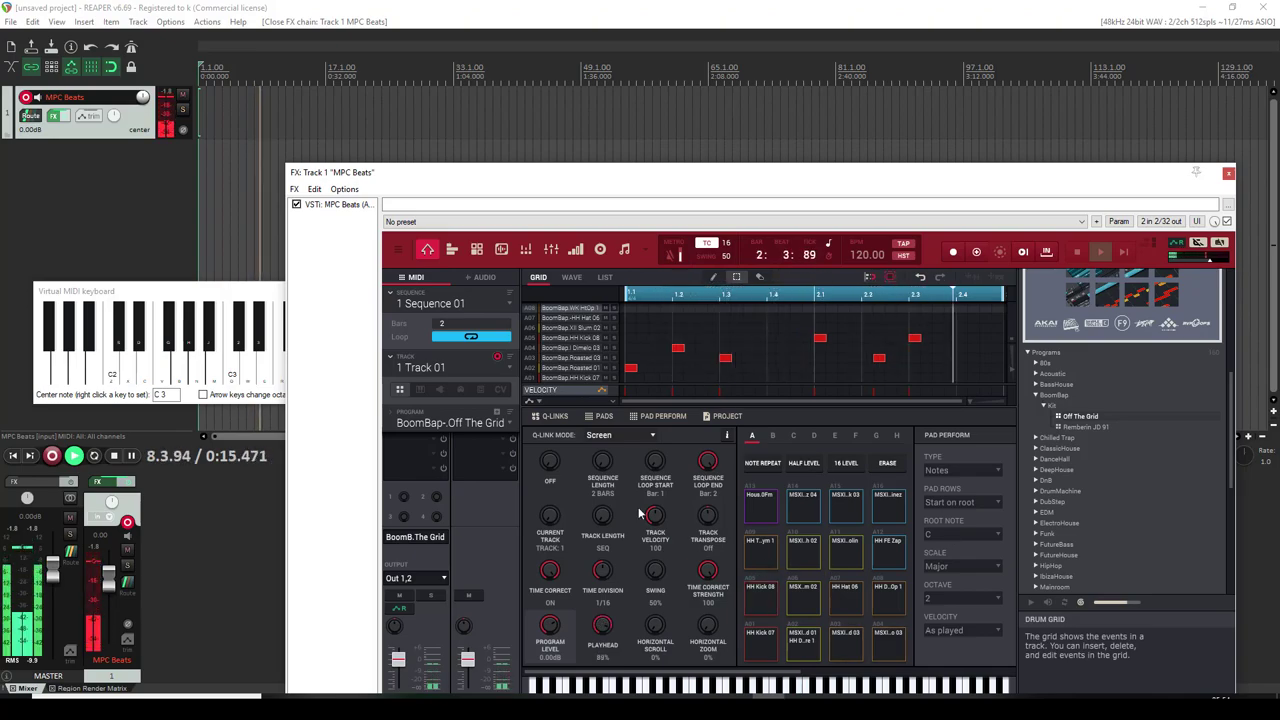
pyautogui.moveTo(605, 177); pyautogui.dragTo(580, 110)
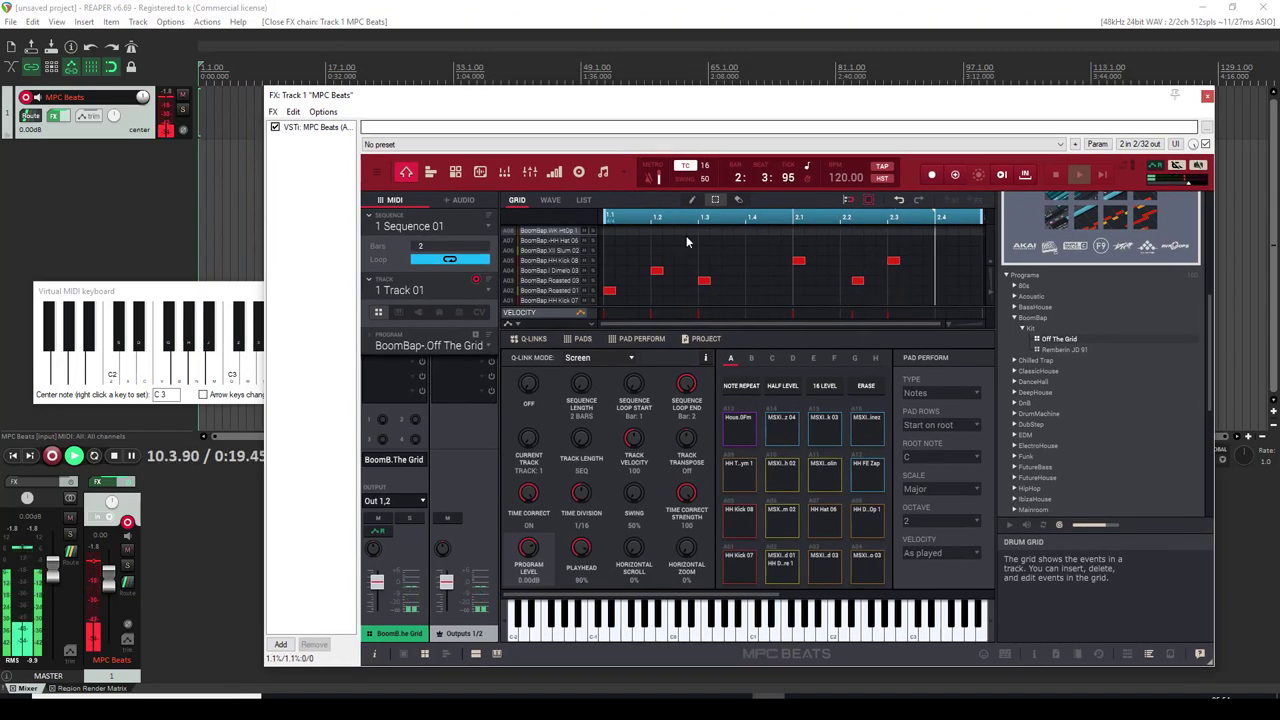
pyautogui.press('space')
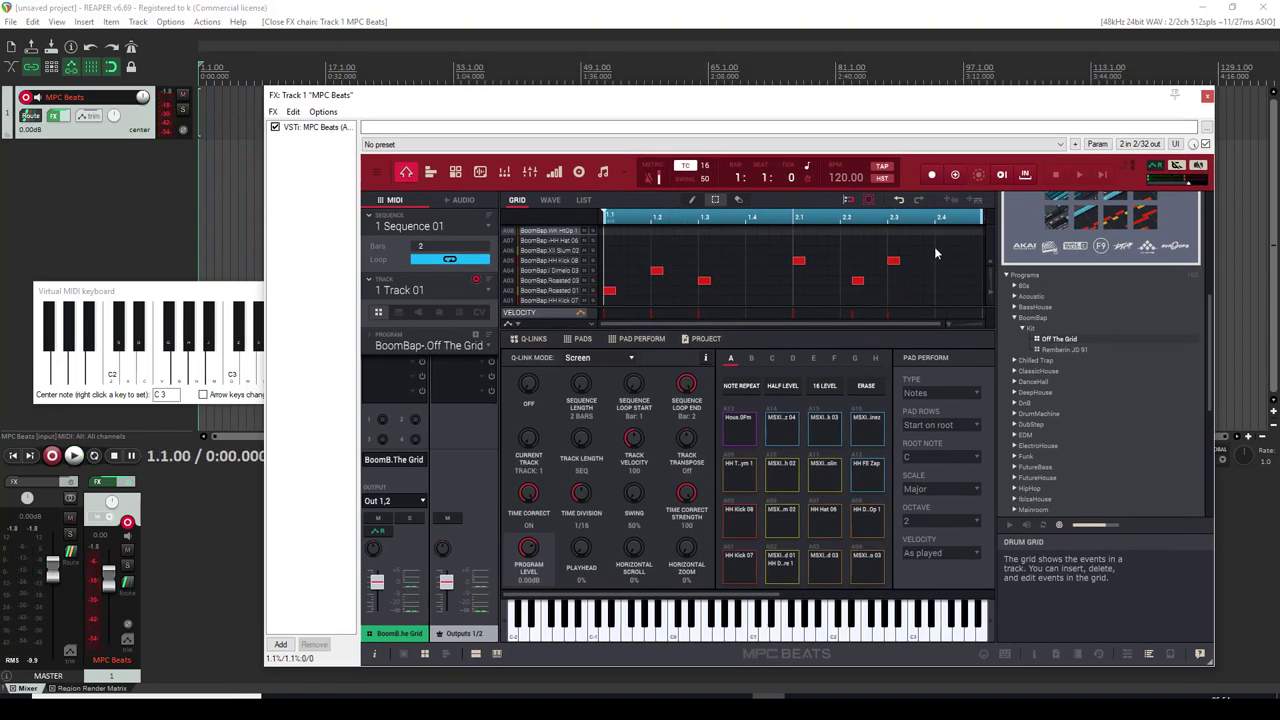
# Replace the grid pattern with hits on pads A02, A04 and A06, and record over the sequence with MPC Beats' Record mode.
pyautogui.moveTo(932, 239); pyautogui.dragTo(607, 304)
pyautogui.press('Delete')
pyautogui.click(894, 292)
pyautogui.click(955, 268)
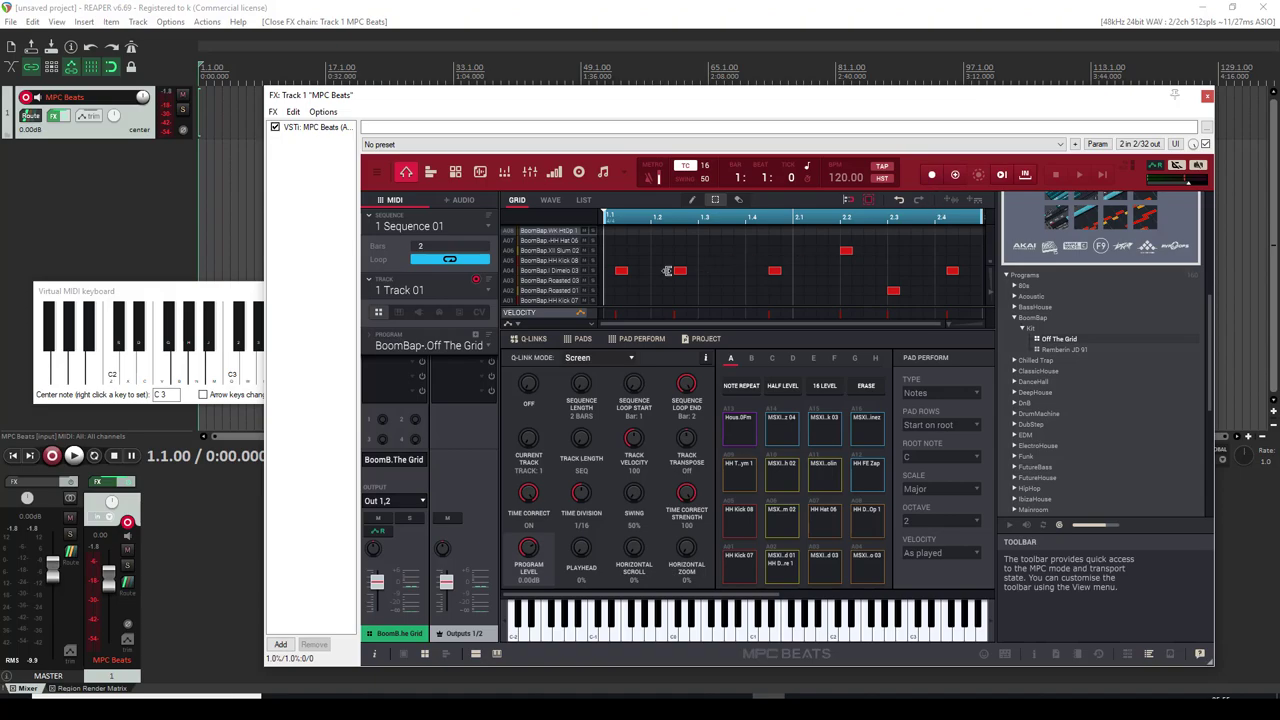
pyautogui.click(928, 184)
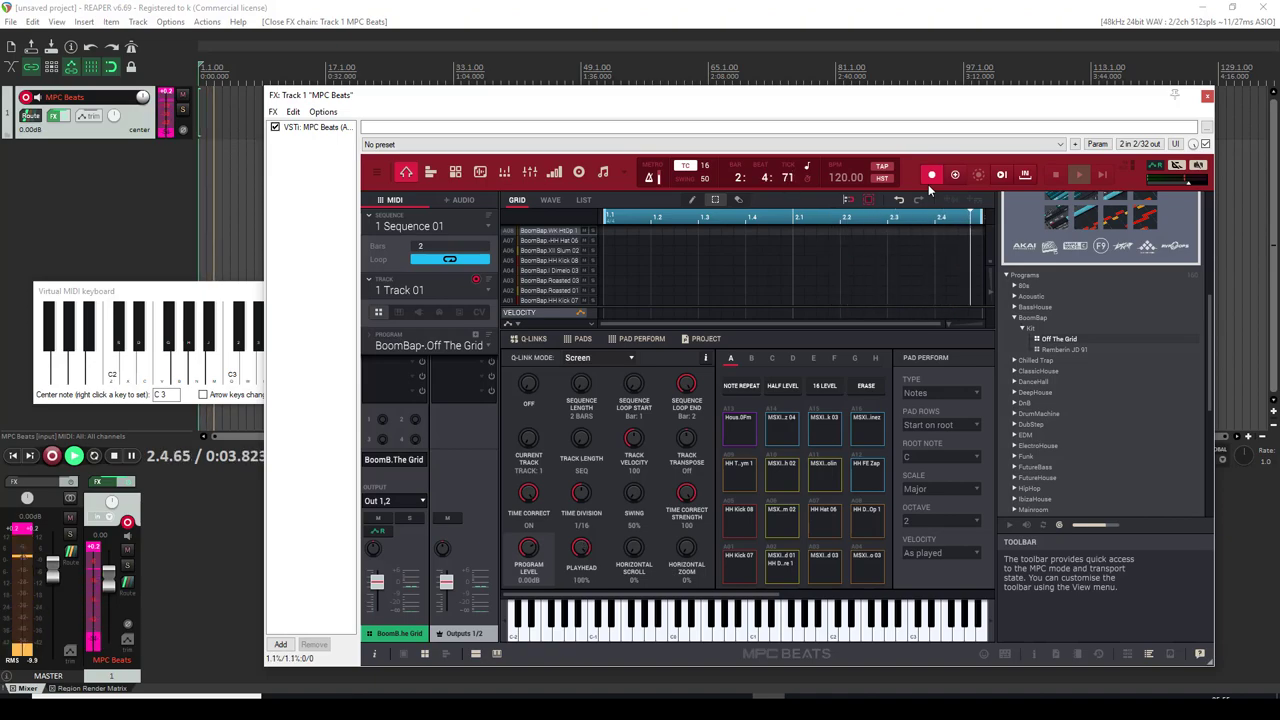
pyautogui.click(928, 184)
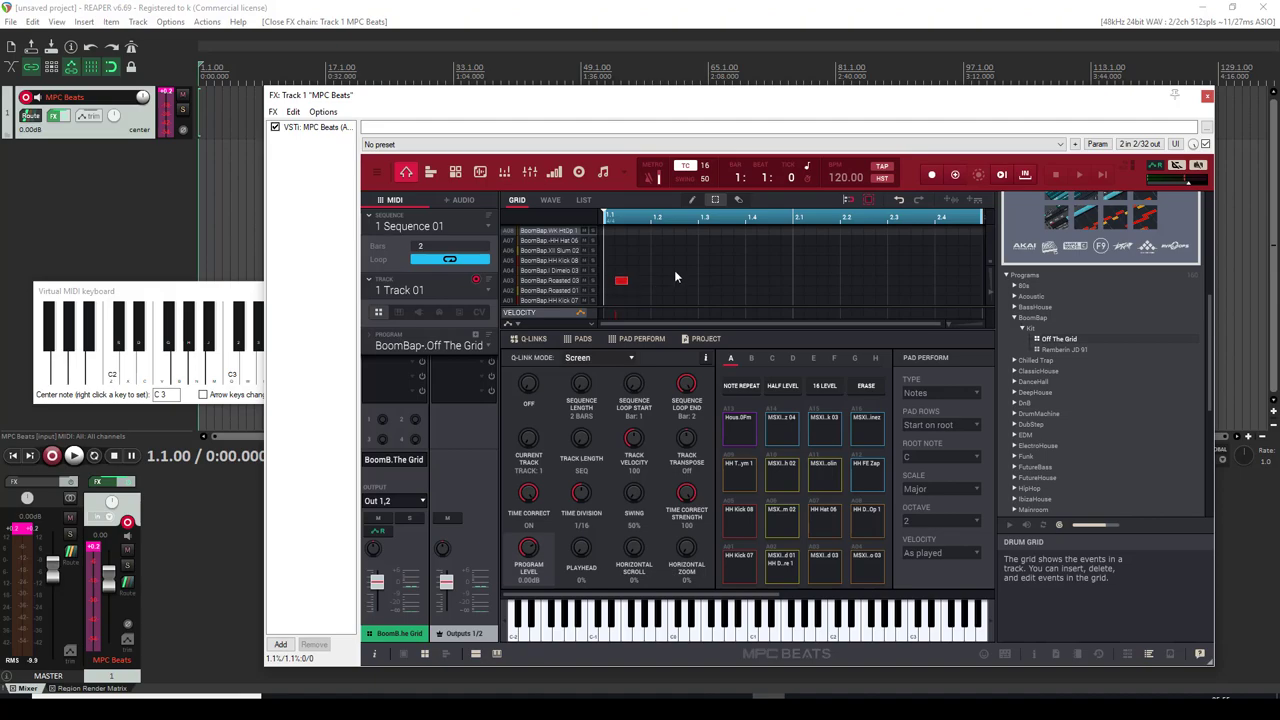
# Draw another two-bar pattern on pads A02 to A05 in the grid and play it back.
pyautogui.click(856, 280)
pyautogui.click(906, 271)
pyautogui.click(972, 290)
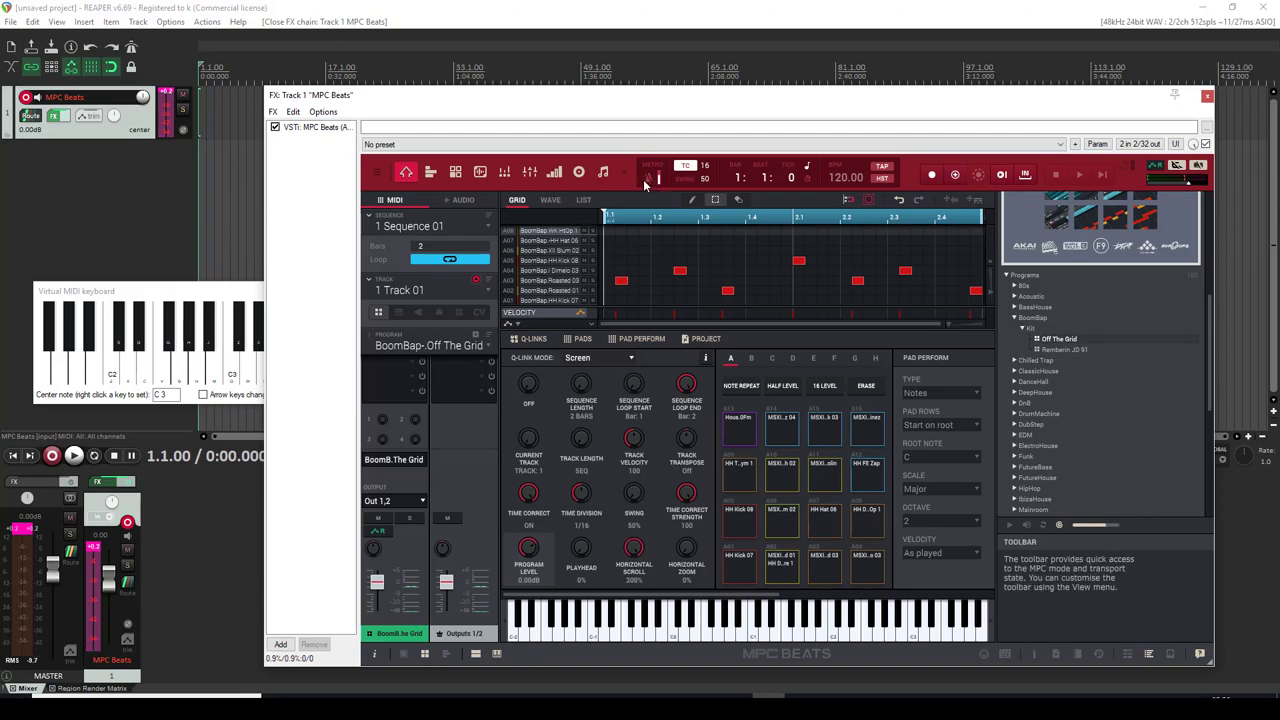
pyautogui.press('space')
pyautogui.press('space')
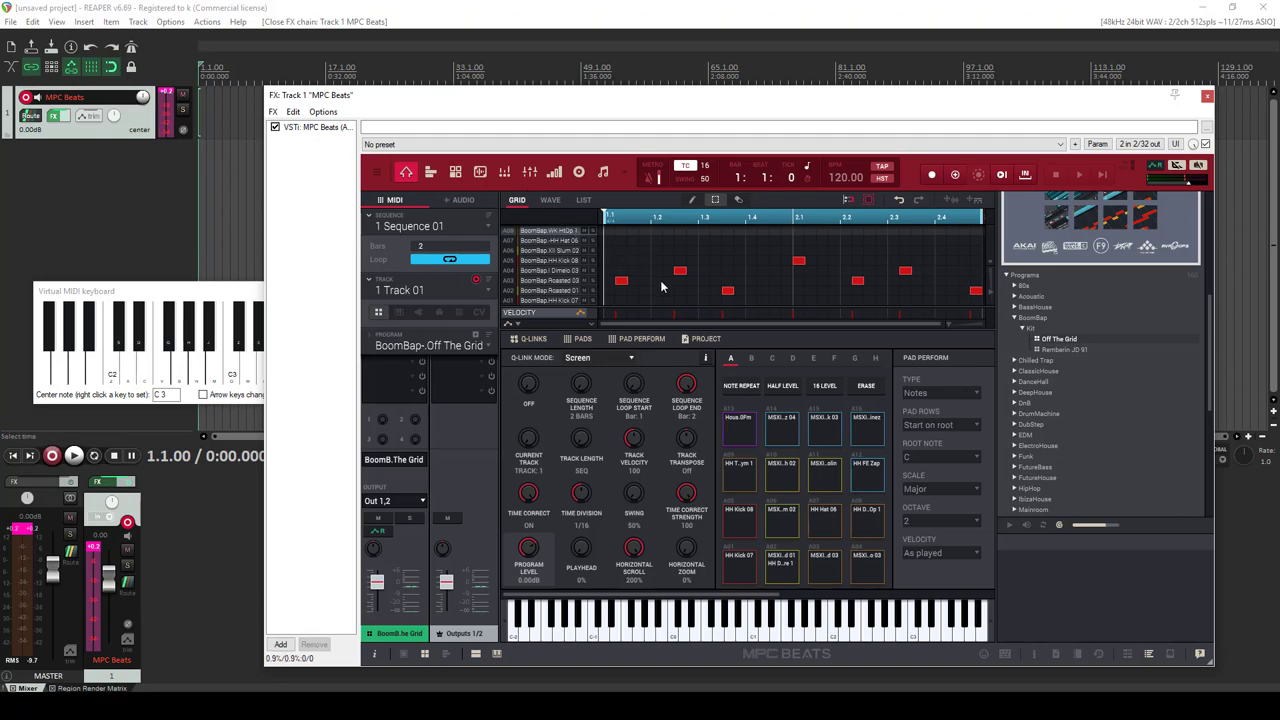
# Delete every note in the drum grid and reset the peak meter of the MPC Beats track.
pyautogui.moveTo(975, 291); pyautogui.dragTo(604, 323)
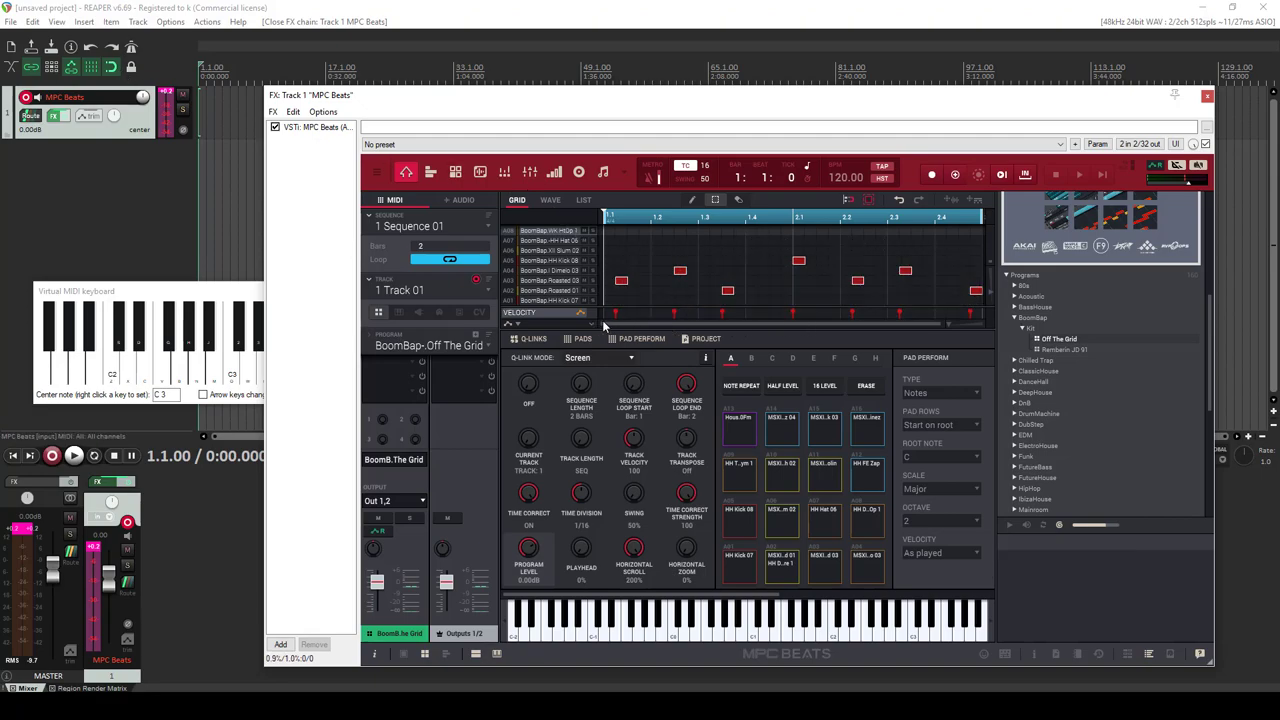
pyautogui.press('Delete')
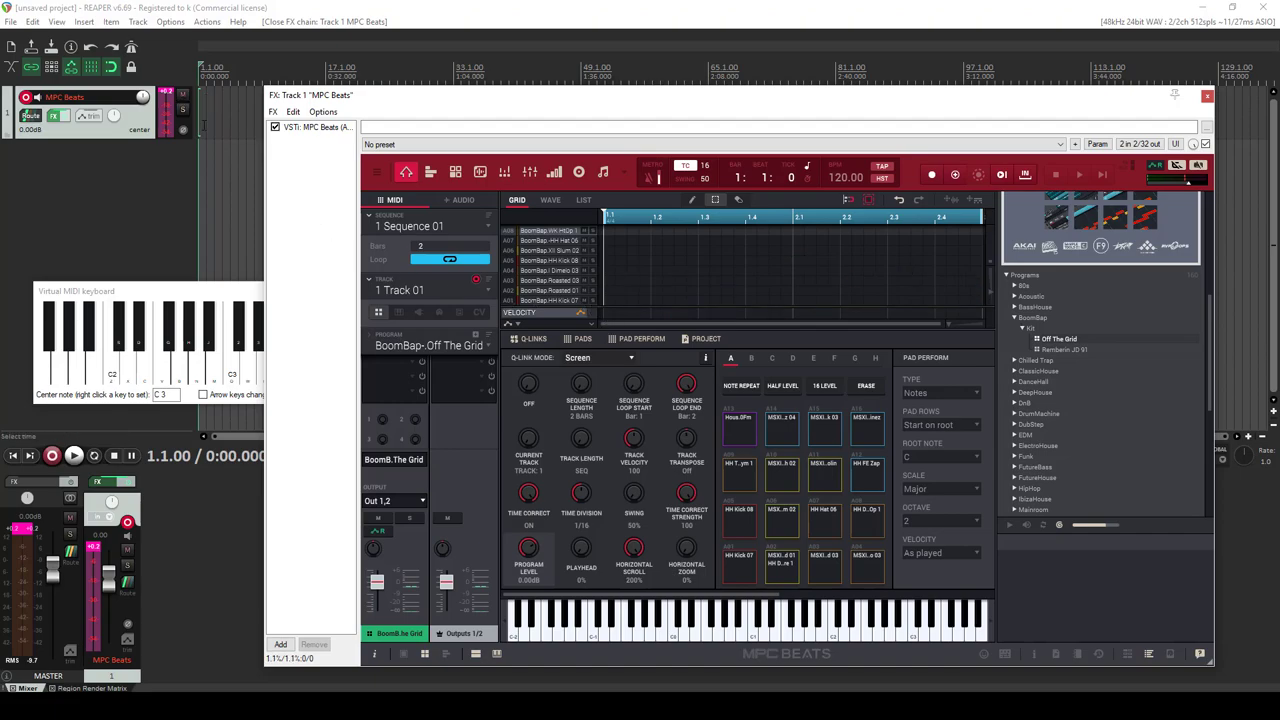
pyautogui.click(168, 103)
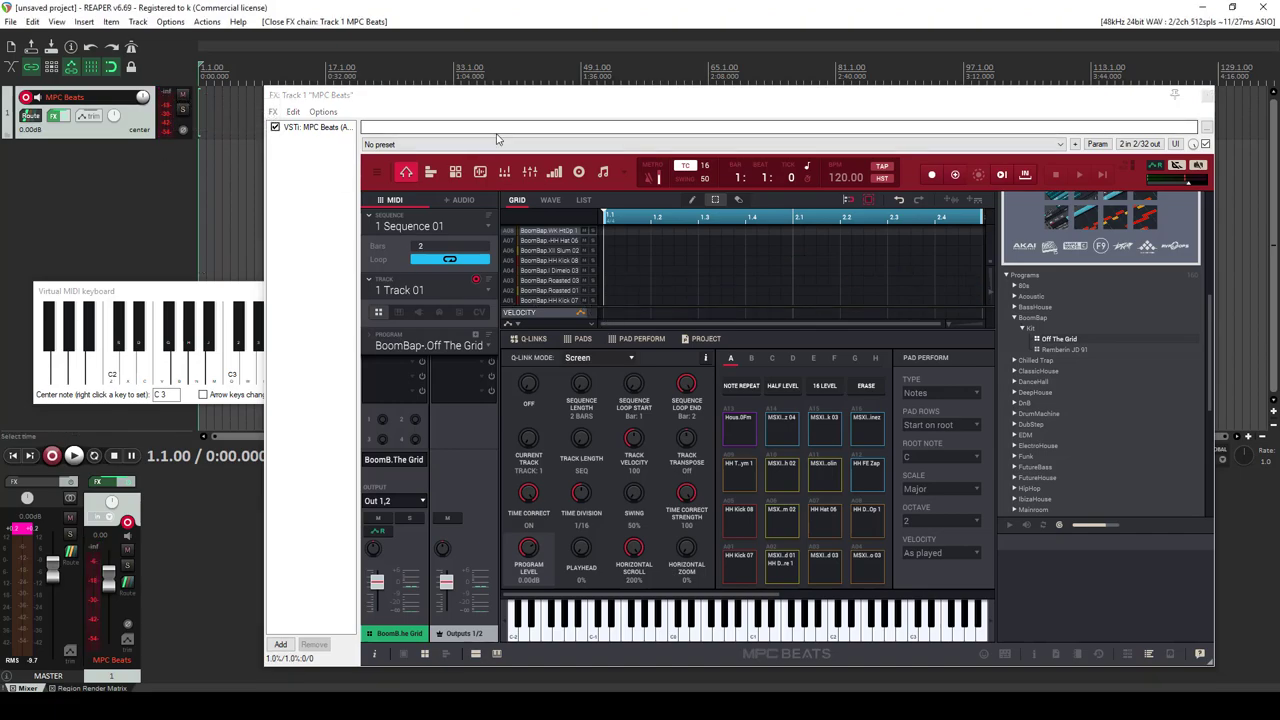
# Lower the volume of the MPC Beats track to -7.62 dB during playback.
pyautogui.press('space')
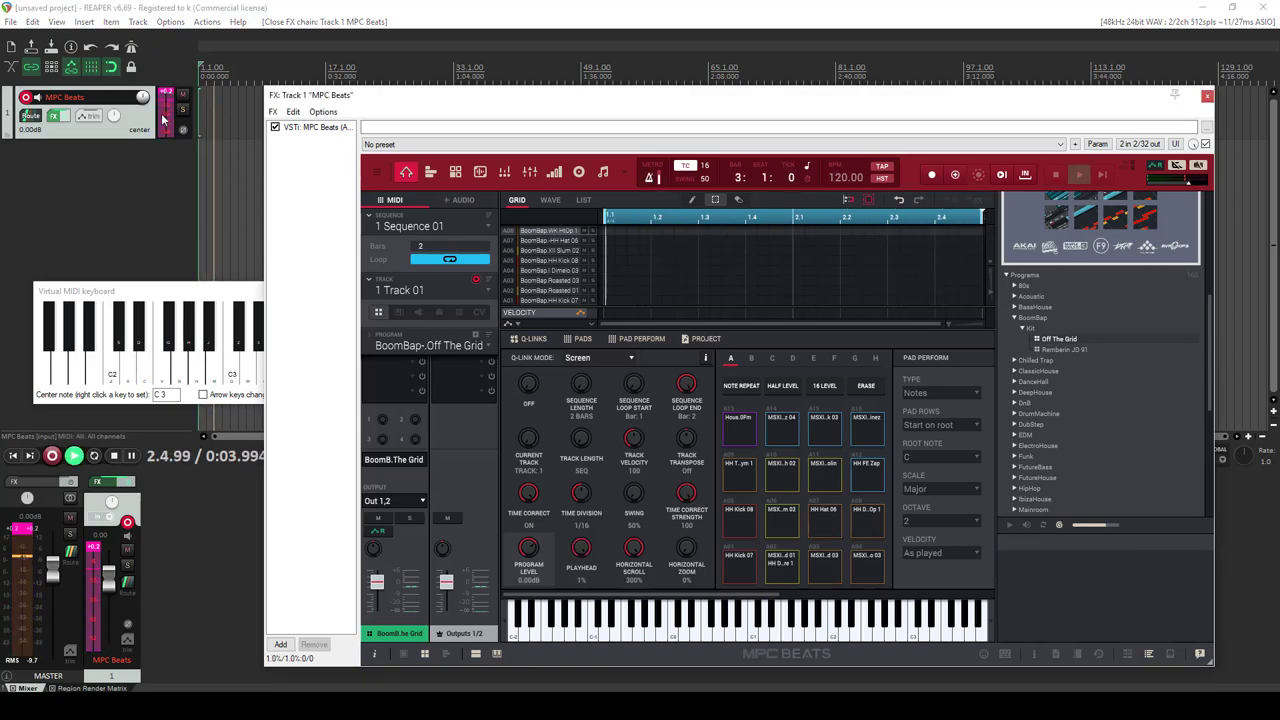
pyautogui.moveTo(117, 578)
pyautogui.mouseDown()
pyautogui.moveTo(117, 593)
pyautogui.moveTo(96, 590)
pyautogui.mouseUp()
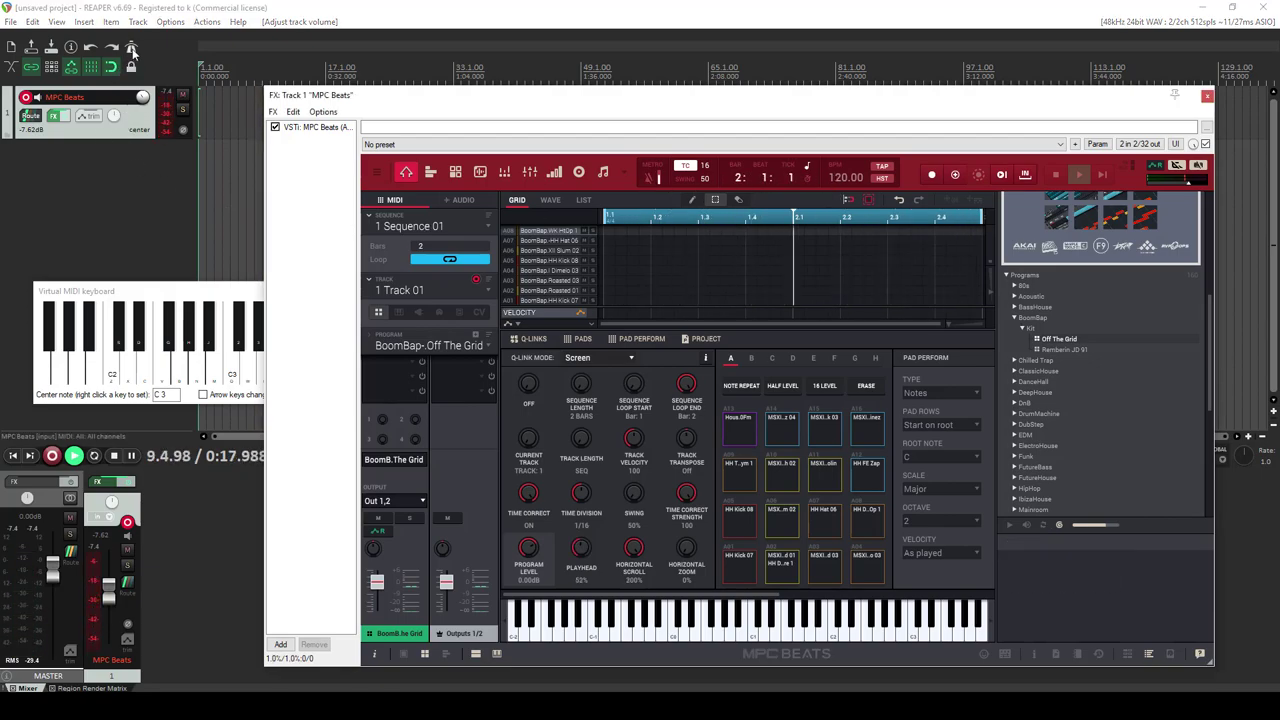
pyautogui.click(113, 455)
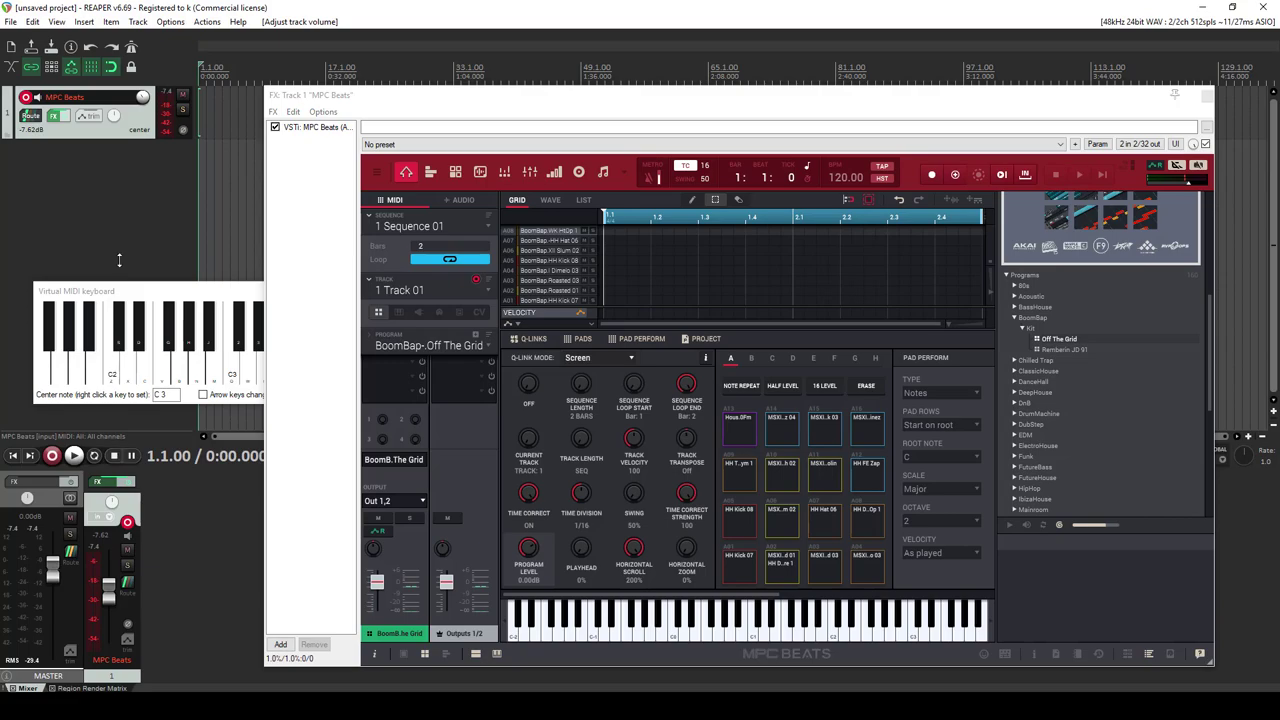
# Turn on REAPER's metronome and overdub drum hits on pads between A06 and A13 into the looping sequence.
pyautogui.click(130, 48)
pyautogui.click(75, 455)
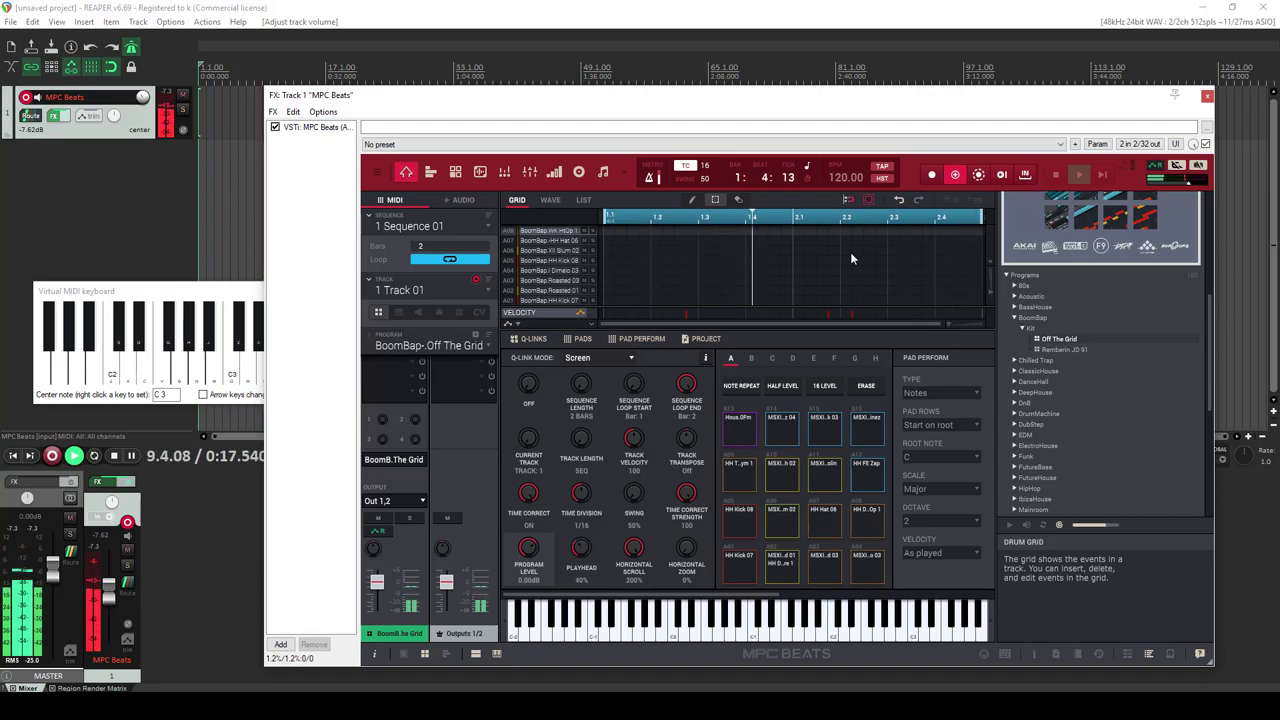
pyautogui.press('b')
pyautogui.press('b')
pyautogui.press('v')
pyautogui.press('v')
pyautogui.press('v')
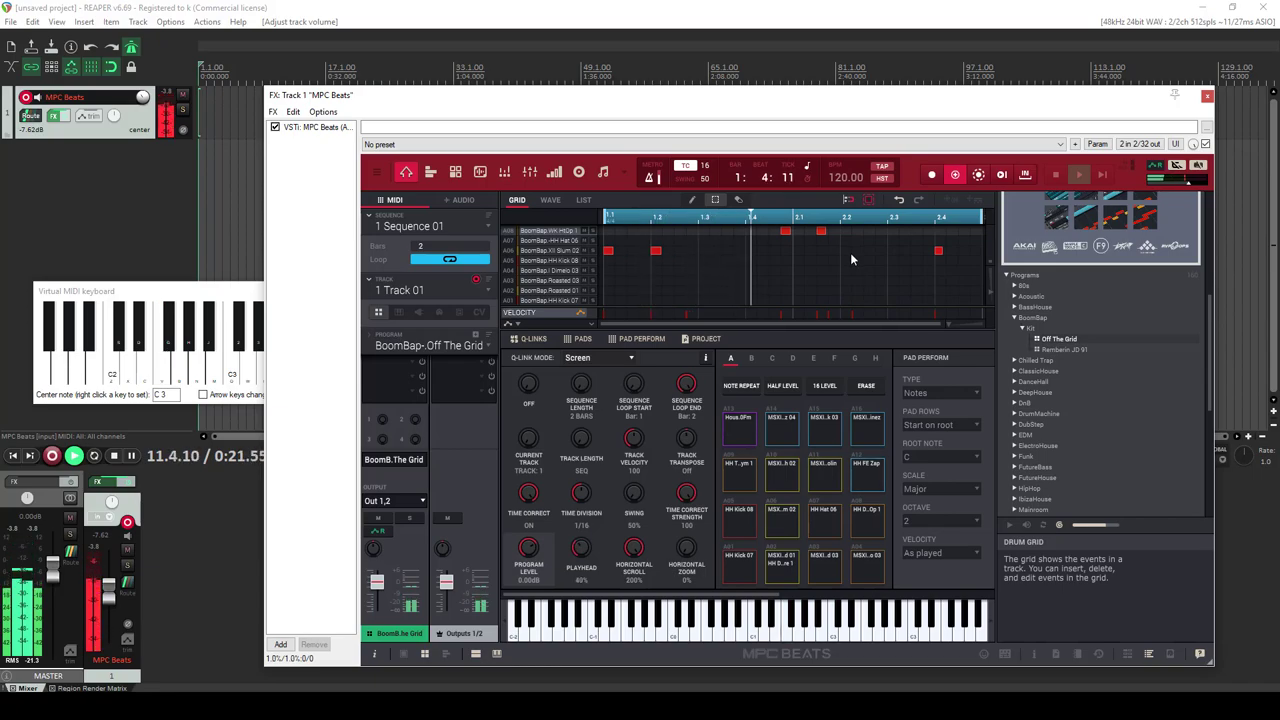
pyautogui.scroll(2, 541, 262)
pyautogui.scroll(2, 541, 262)
pyautogui.scroll(-2, 541, 264)
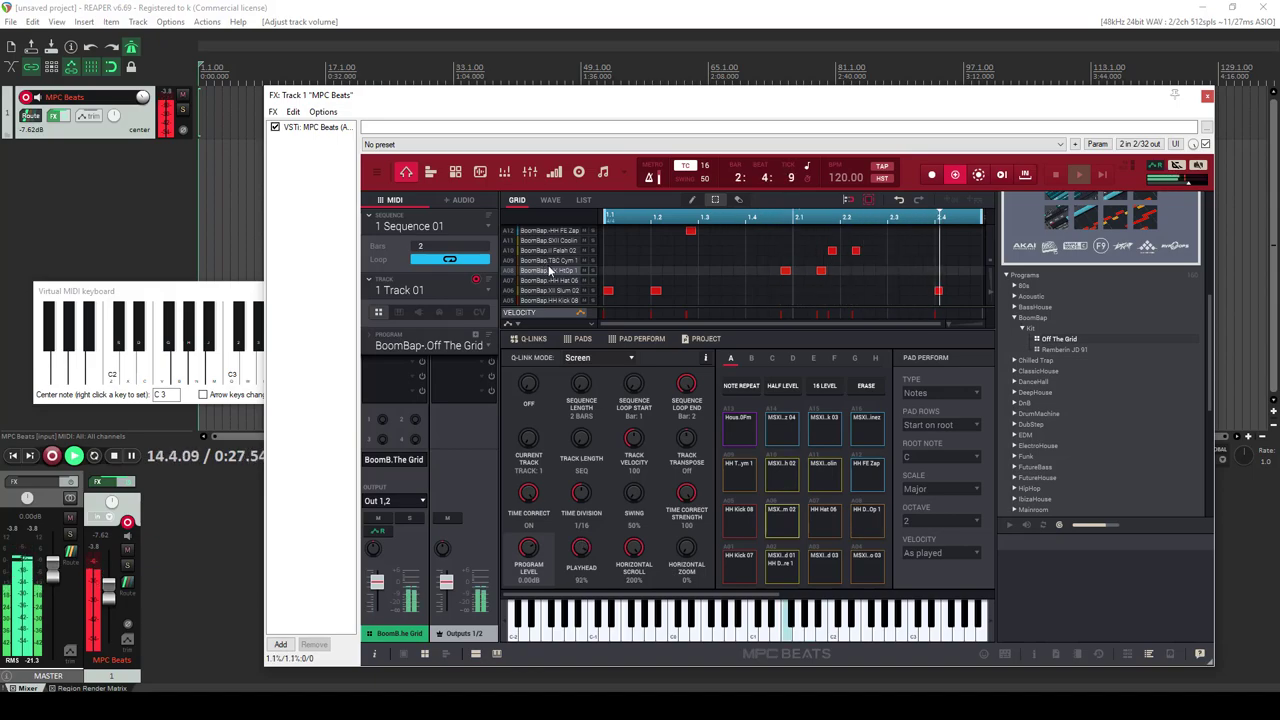
pyautogui.scroll(2, 547, 269)
pyautogui.press('space')
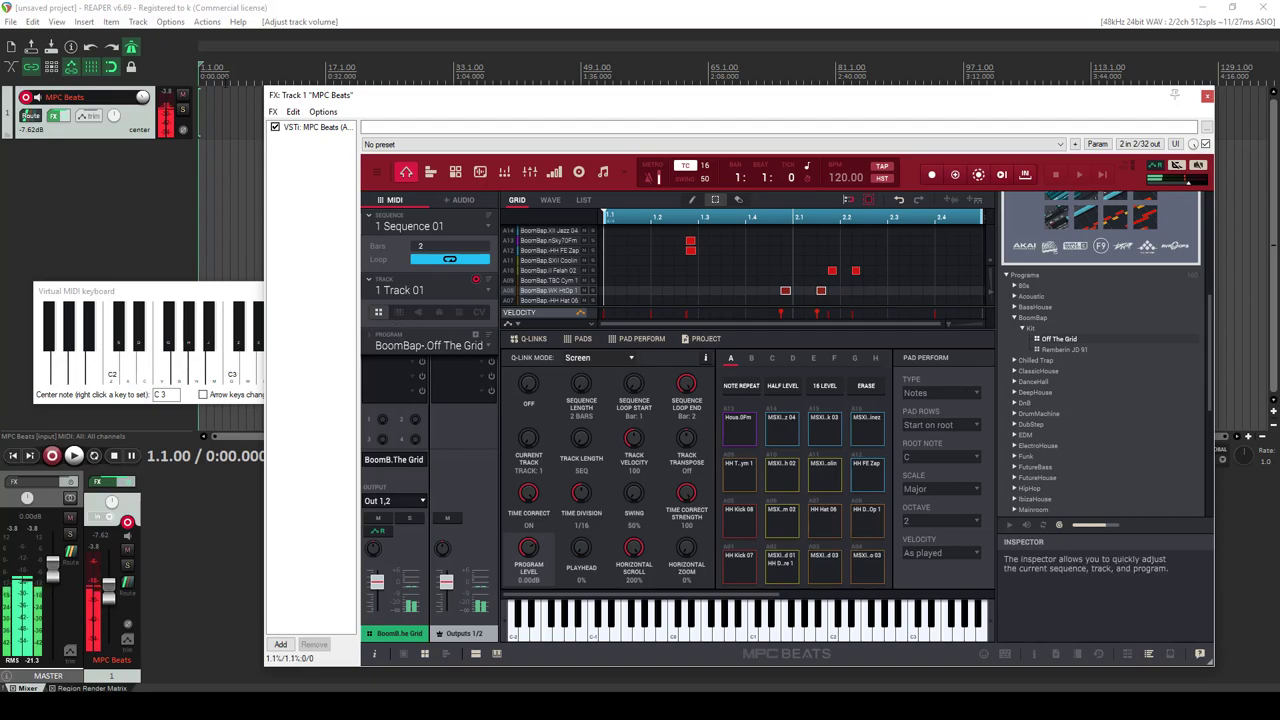
# Set the record mode of the MPC Beats track to stereo output.
pyautogui.moveTo(88, 141); pyautogui.dragTo(86, 183)
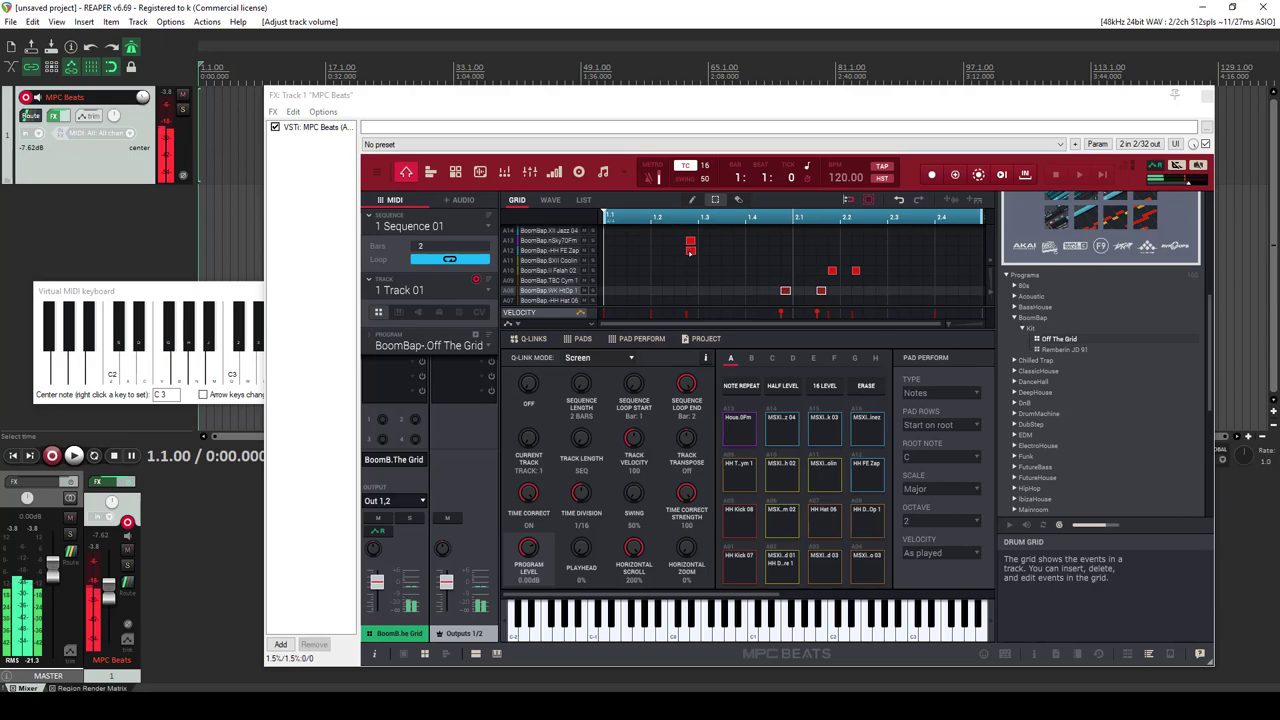
pyautogui.click(27, 136)
pyautogui.moveTo(114, 171)
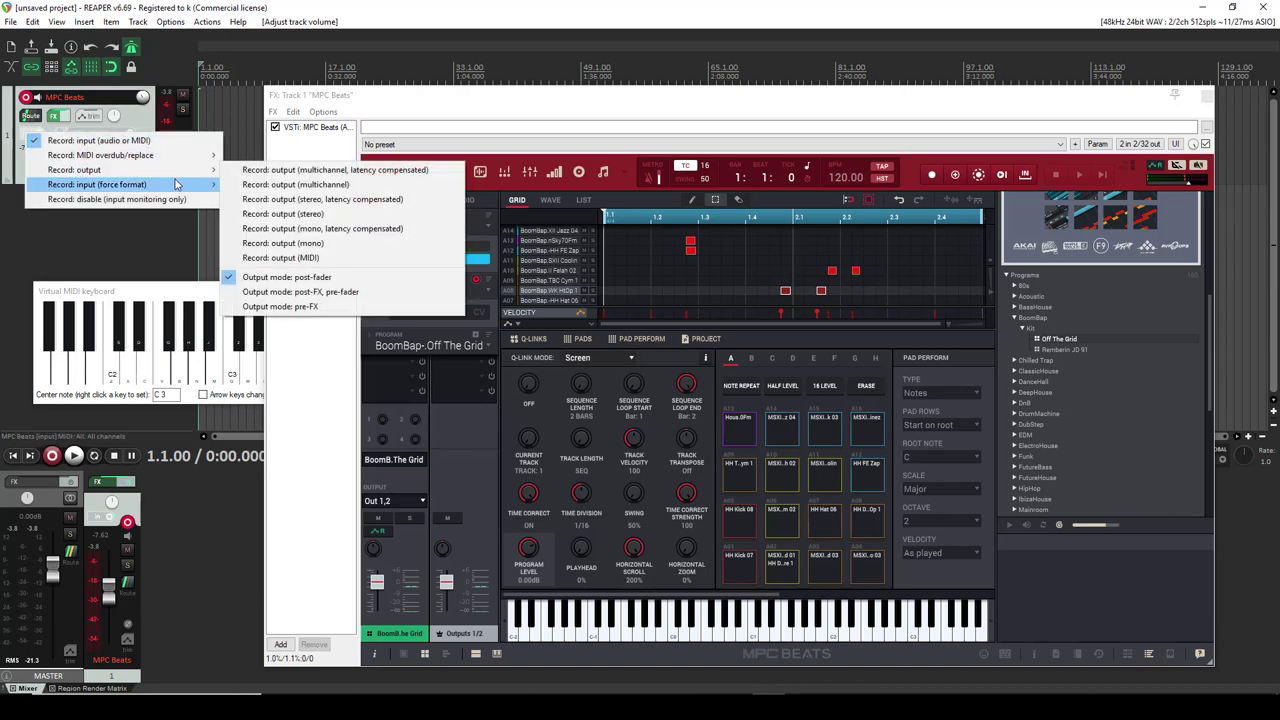
pyautogui.click(262, 214)
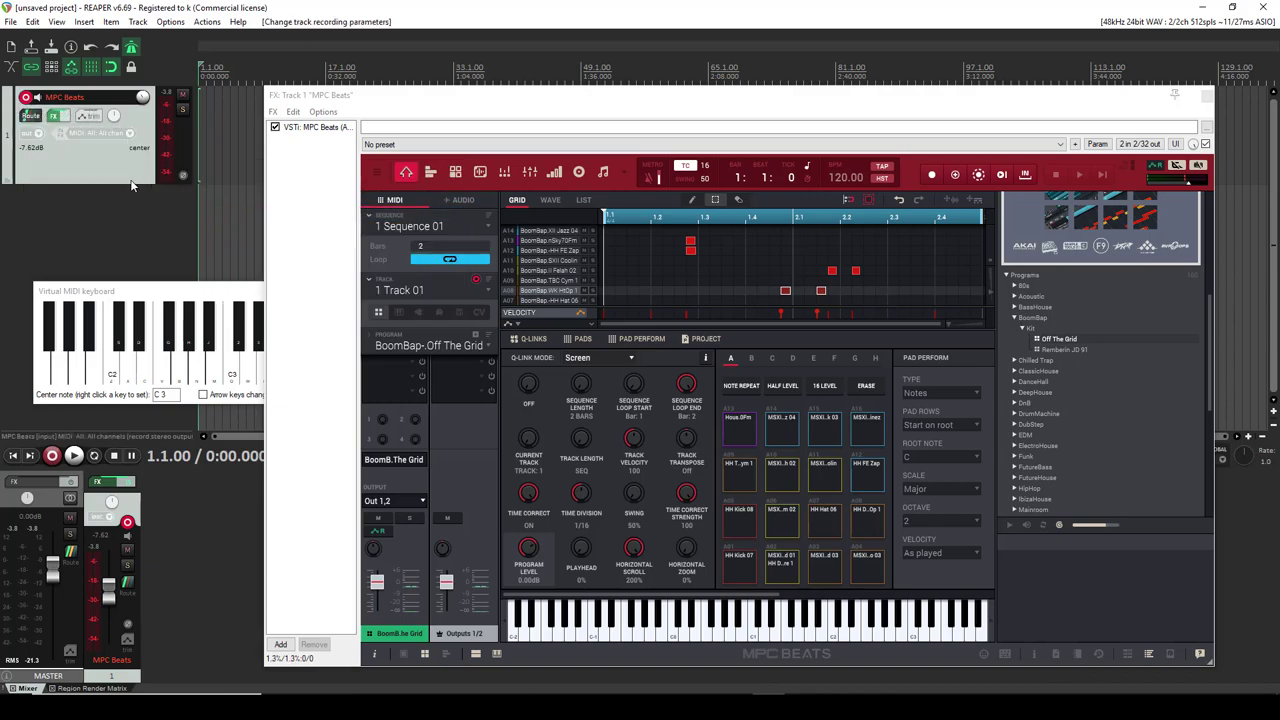
# Close the plugin and virtual keyboard windows and record the MPC Beats output as an audio item on its track.
pyautogui.moveTo(617, 106)
pyautogui.mouseDown()
pyautogui.moveTo(628, 132)
pyautogui.moveTo(604, 84)
pyautogui.mouseUp()
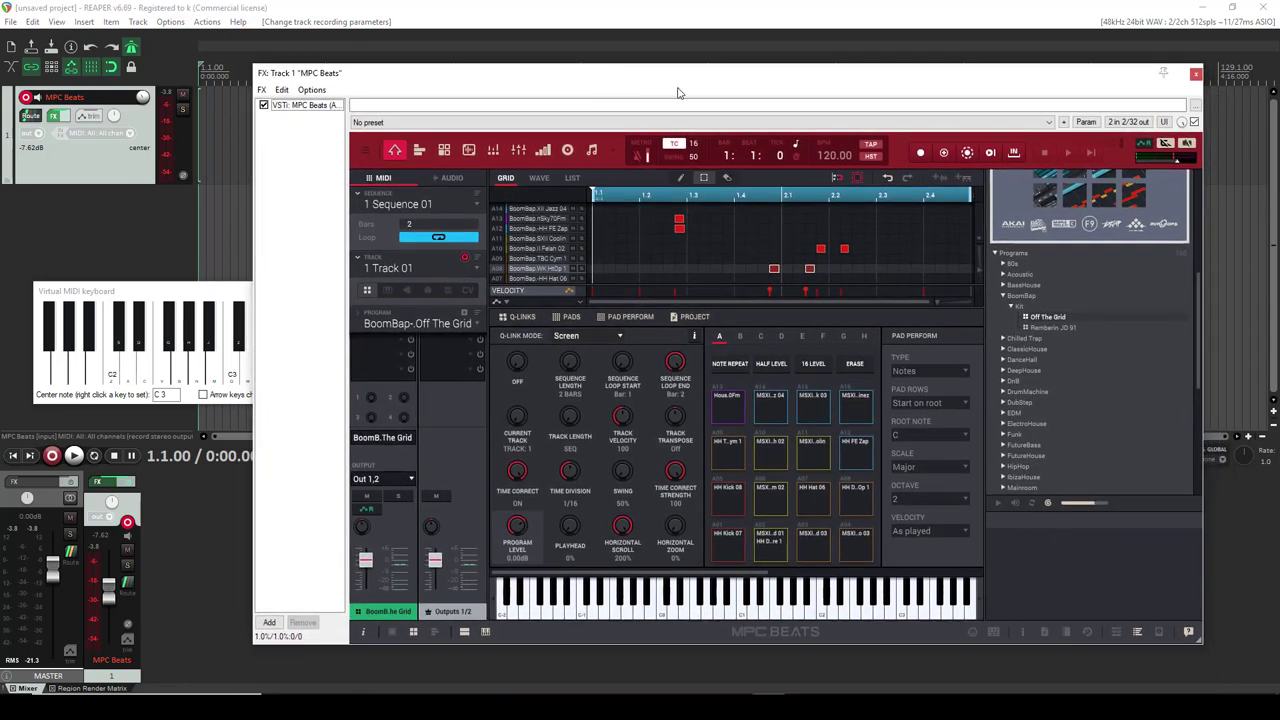
pyautogui.click(1196, 75)
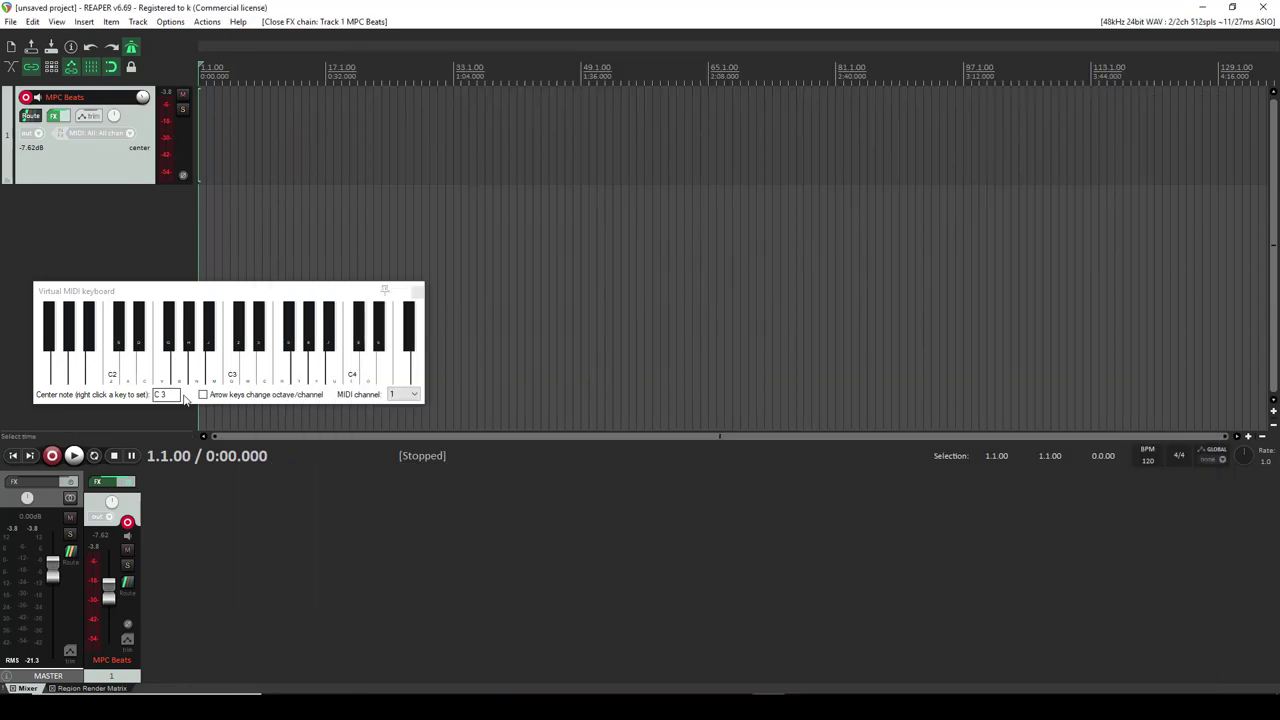
pyautogui.click(418, 293)
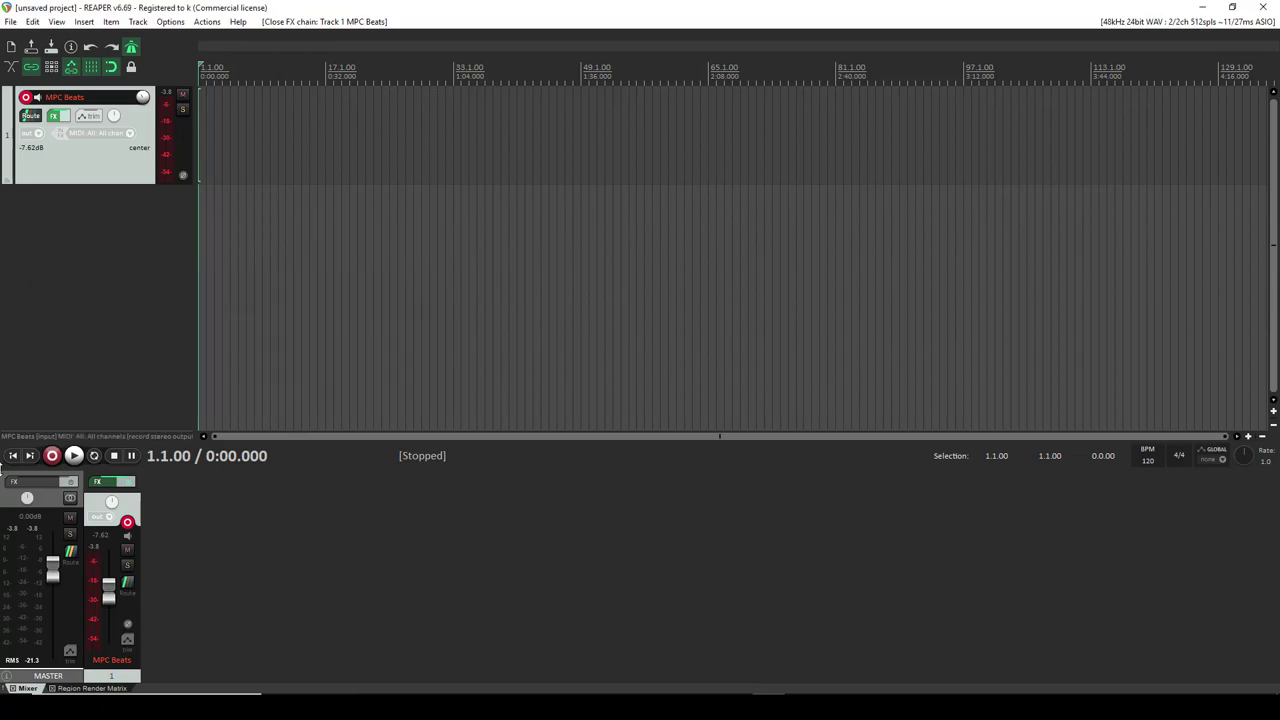
pyautogui.click(53, 456)
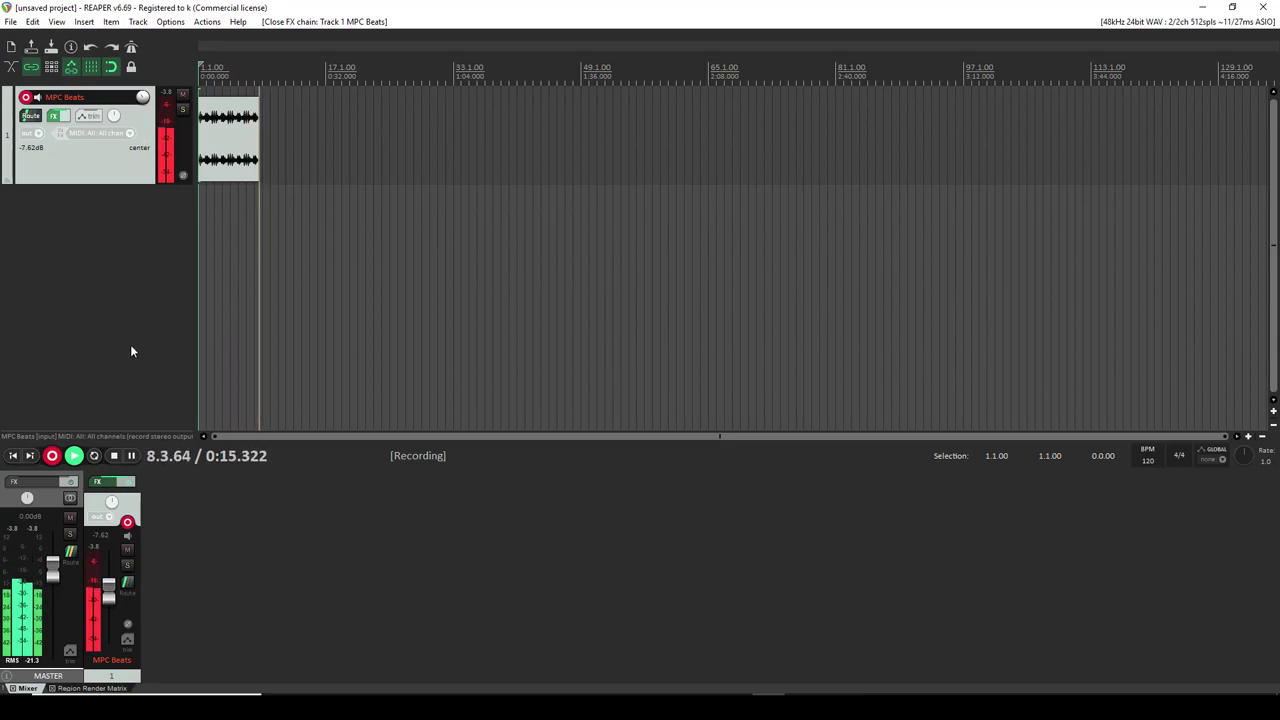
pyautogui.click(111, 455)
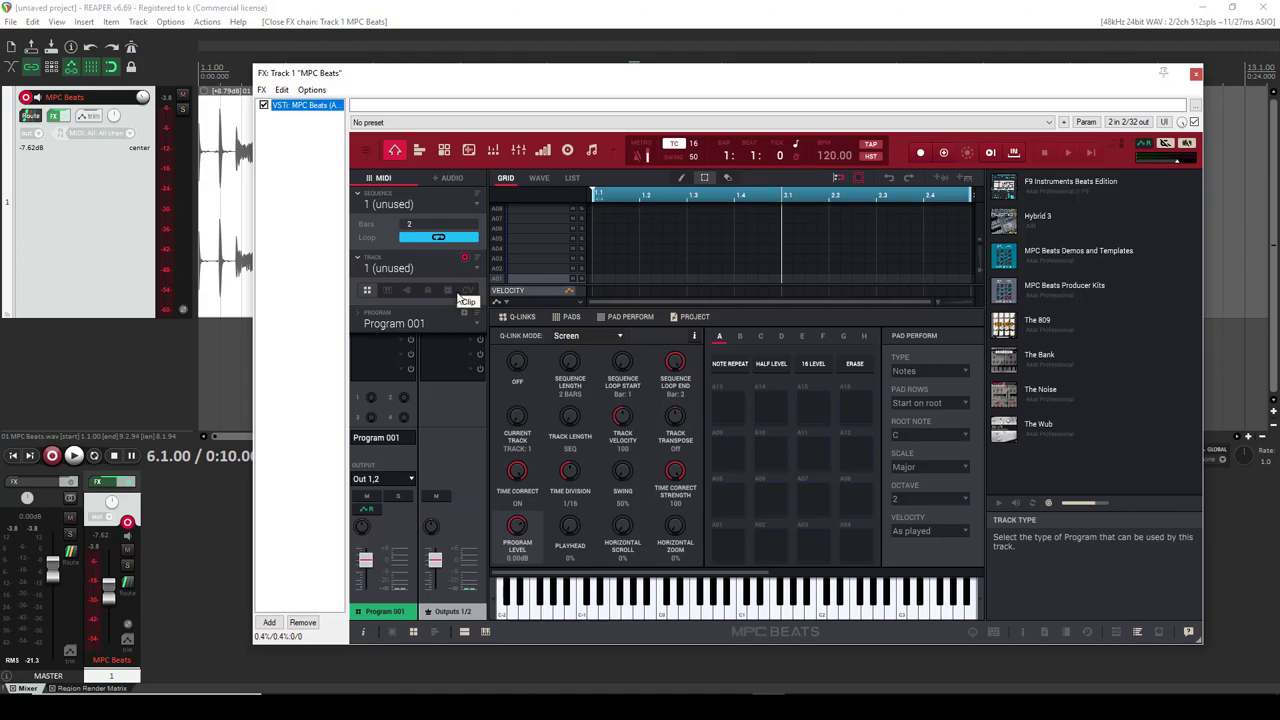
# Change Track 01 in MPC Beats to a plugin track and load the Diva VST instrument on it.
pyautogui.click(407, 290)
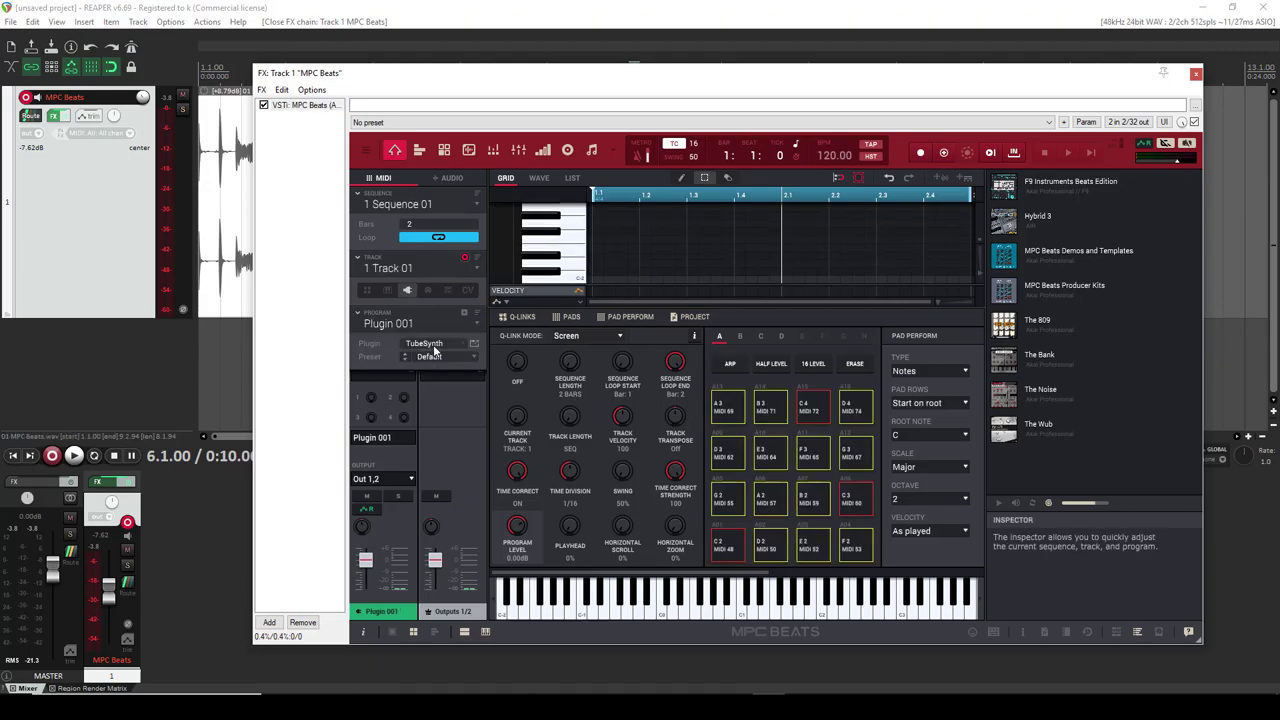
pyautogui.click(462, 345)
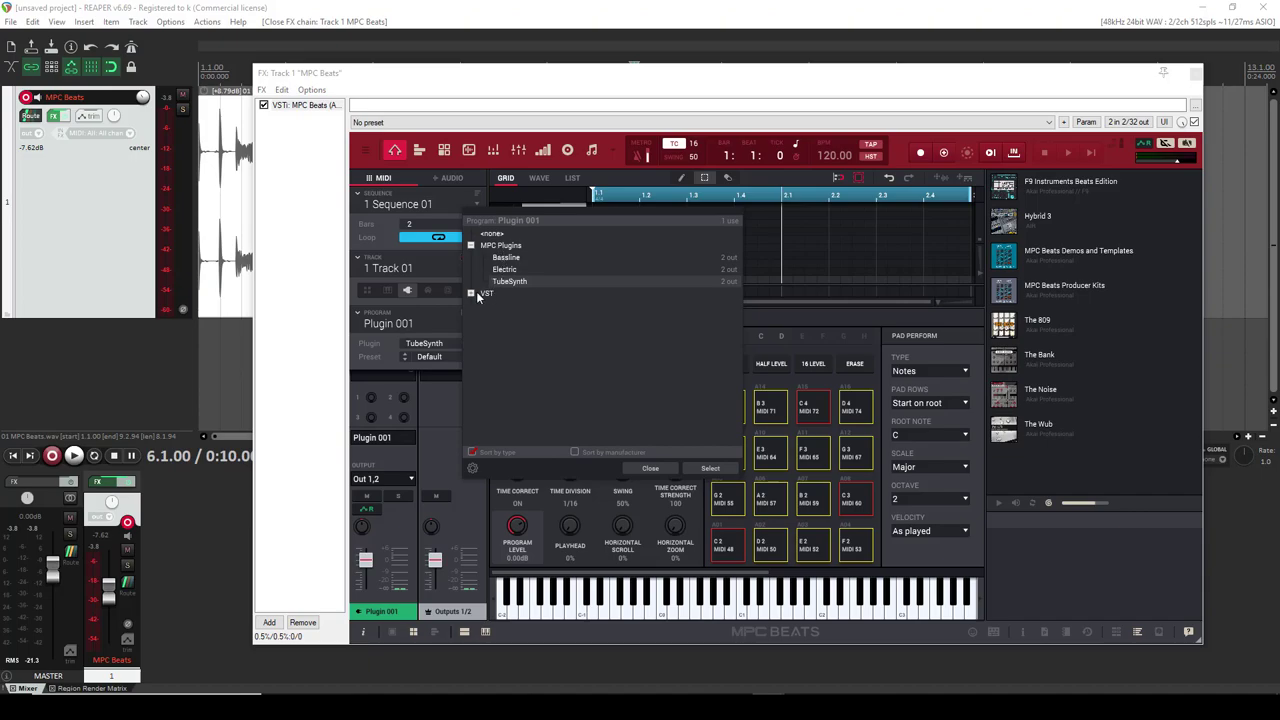
pyautogui.click(471, 294)
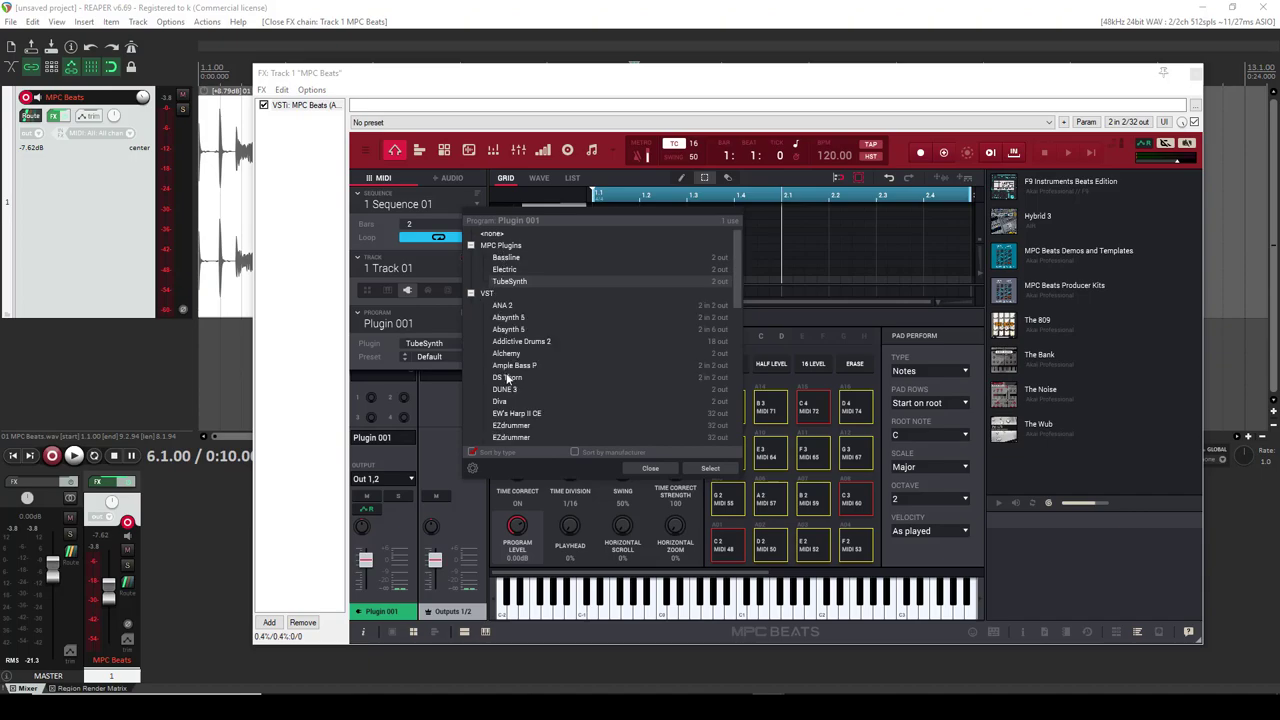
pyautogui.scroll(-10, 505, 370)
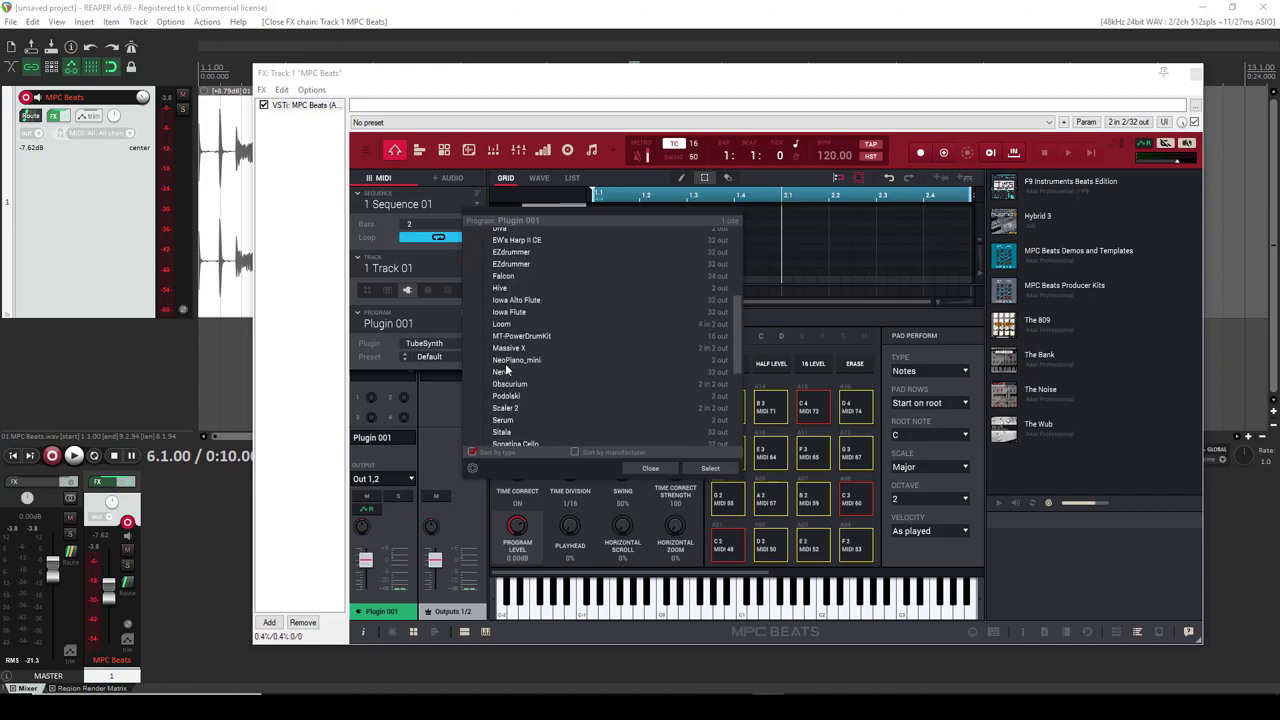
pyautogui.scroll(10, 505, 368)
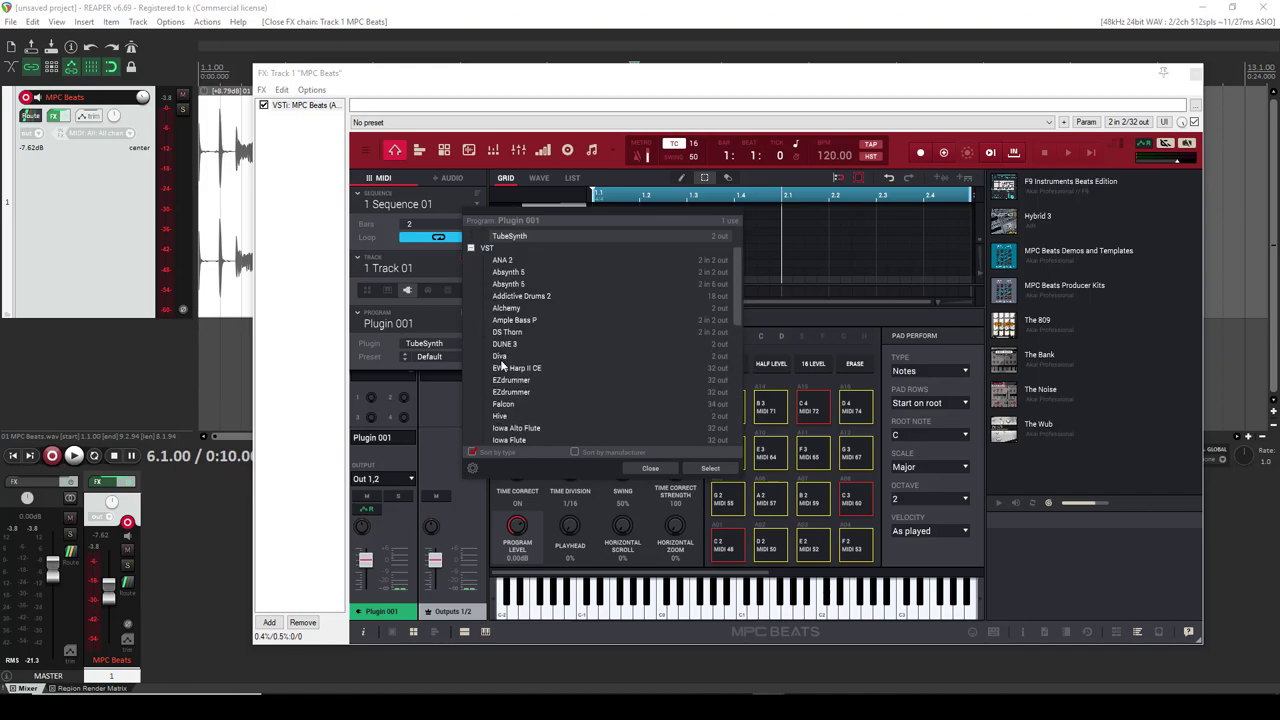
pyautogui.click(707, 468)
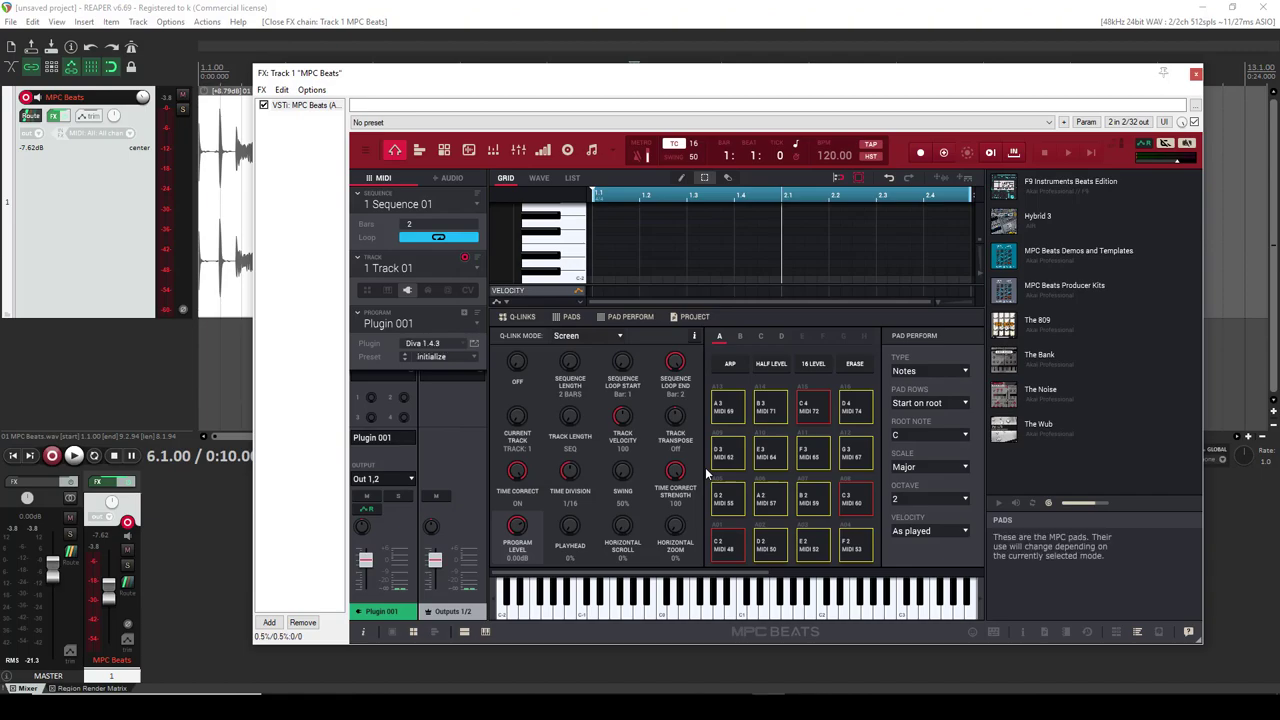
# Open the Diva instrument's editor from the plugin program on Track 01 and close it again.
pyautogui.click(475, 345)
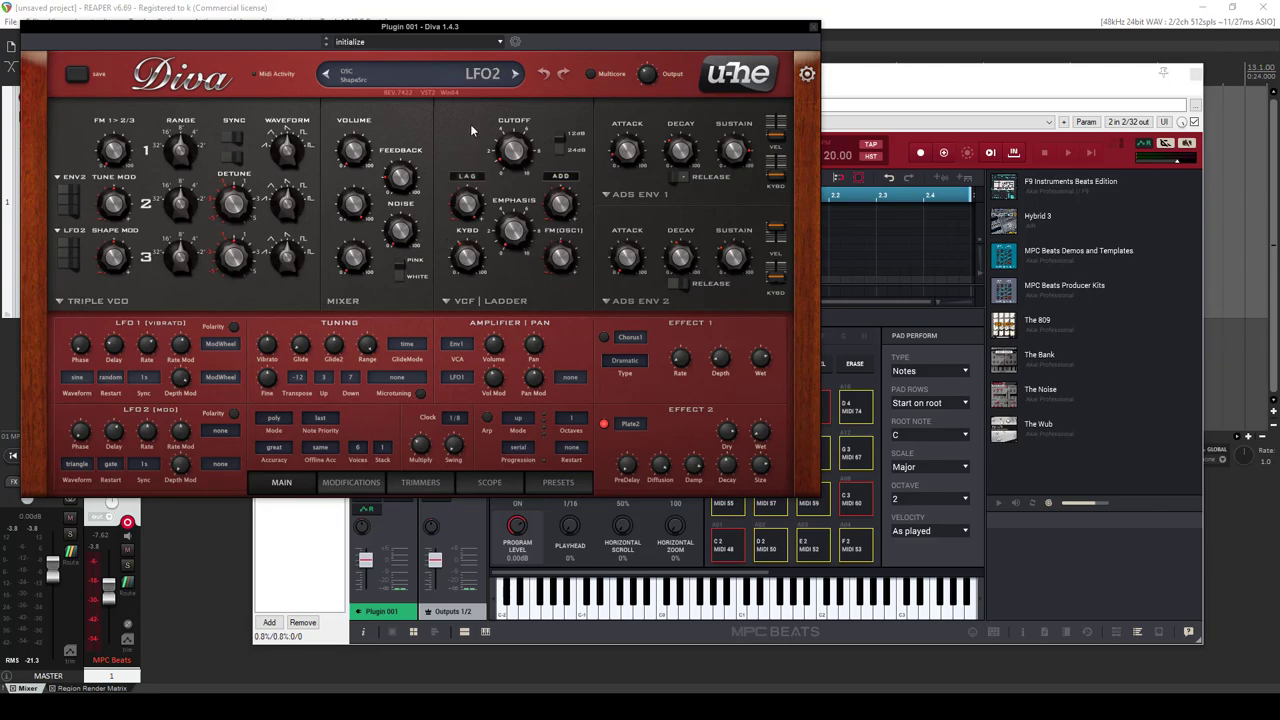
pyautogui.click(814, 27)
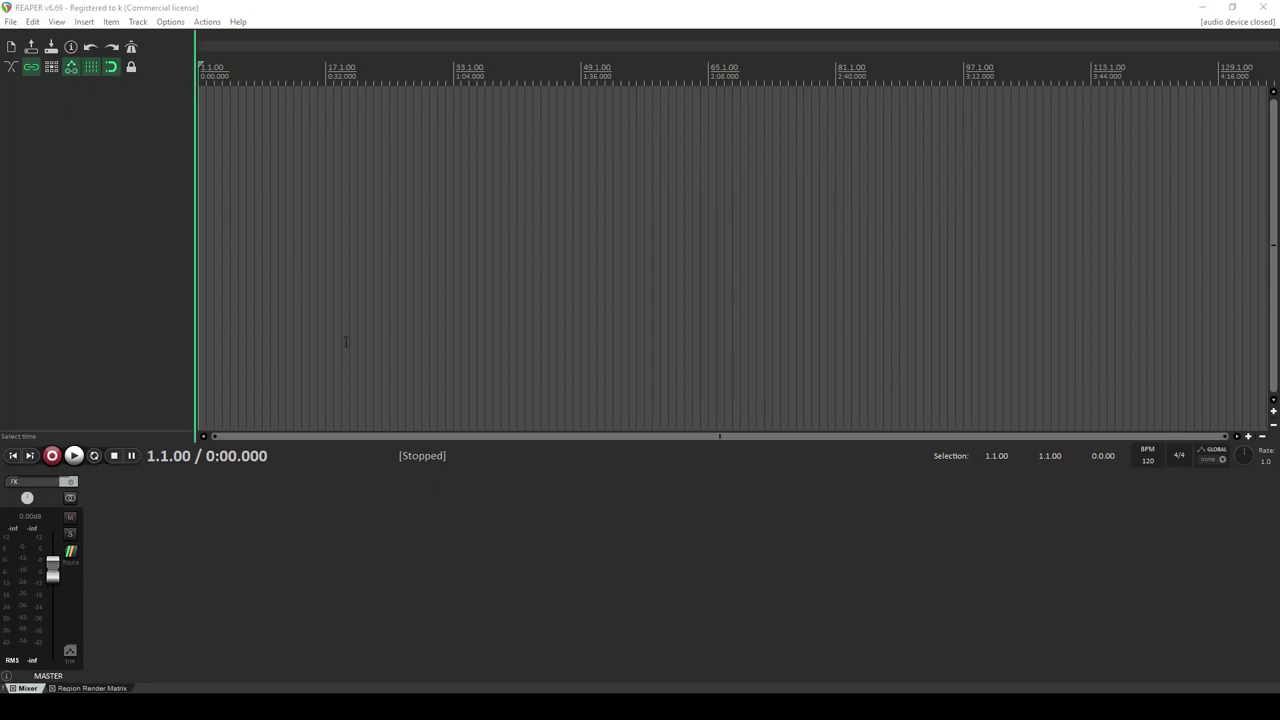
# Insert the MPC Beats VSTi on a new track, building the separate stereo output tracks, and select the Output 1,2 track.
pyautogui.click(84, 22)
pyautogui.click(40, 265)
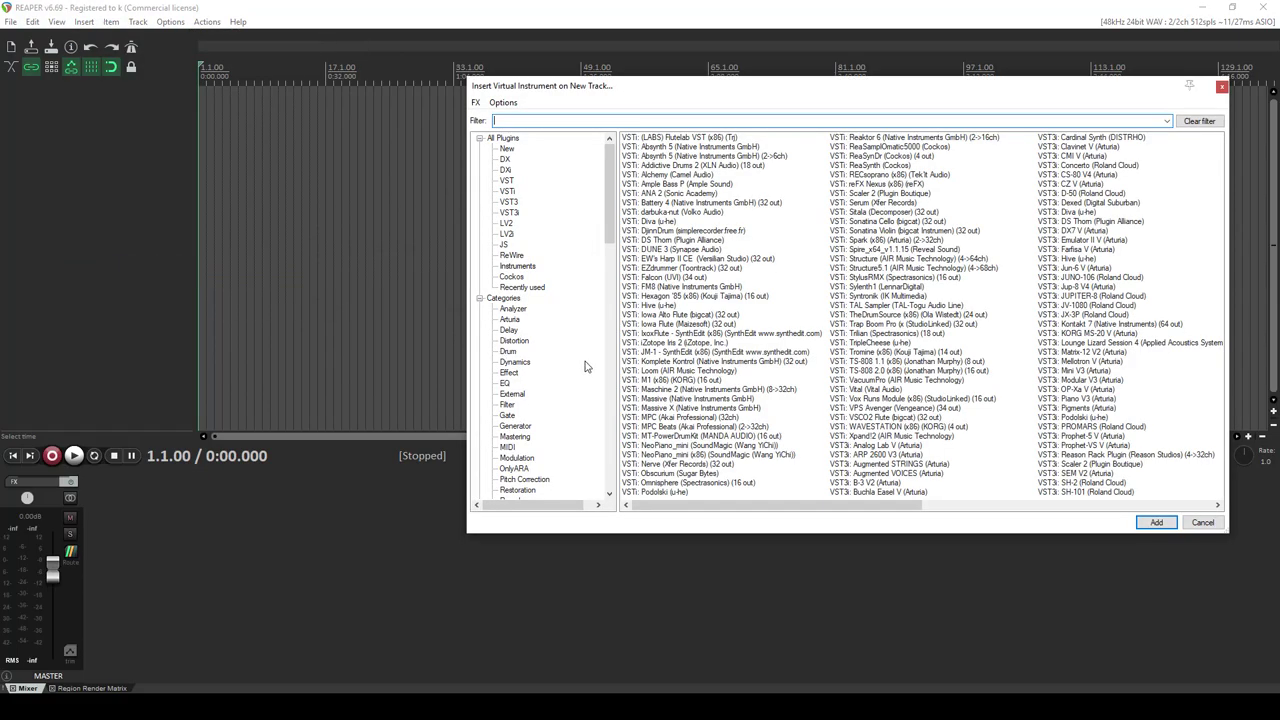
pyautogui.write('MPC')
pyautogui.press('Return')
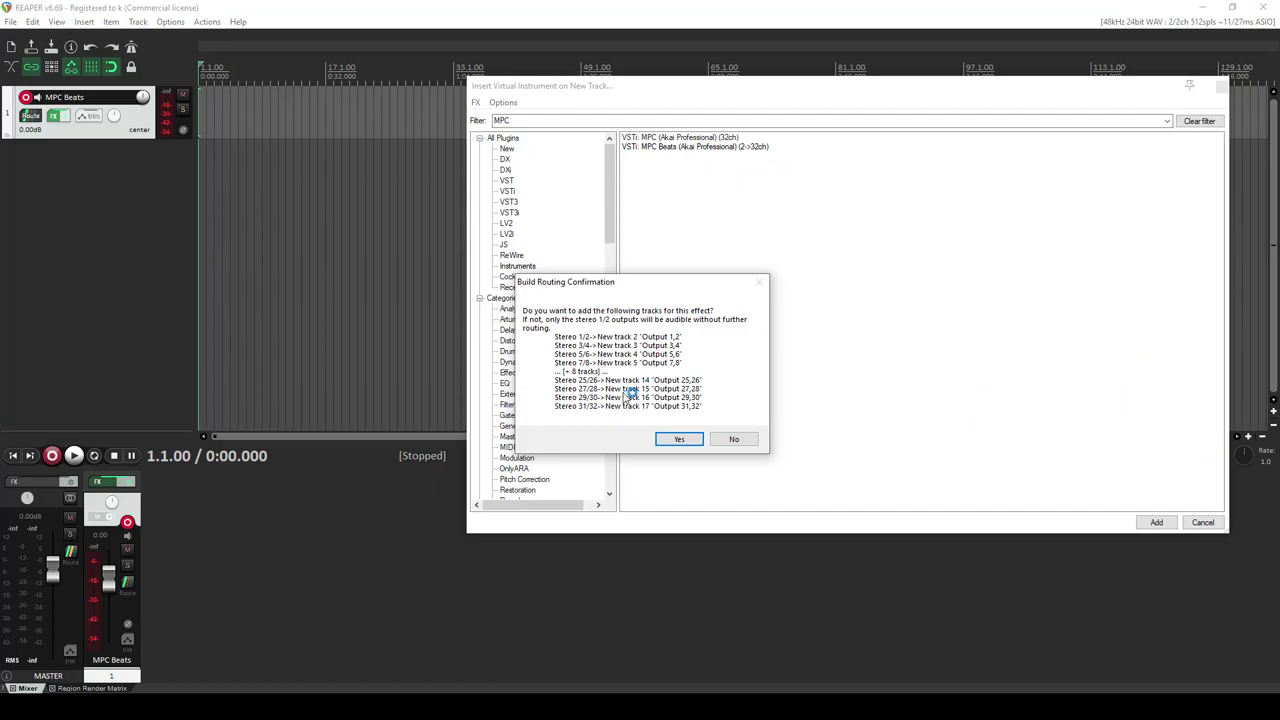
pyautogui.click(676, 439)
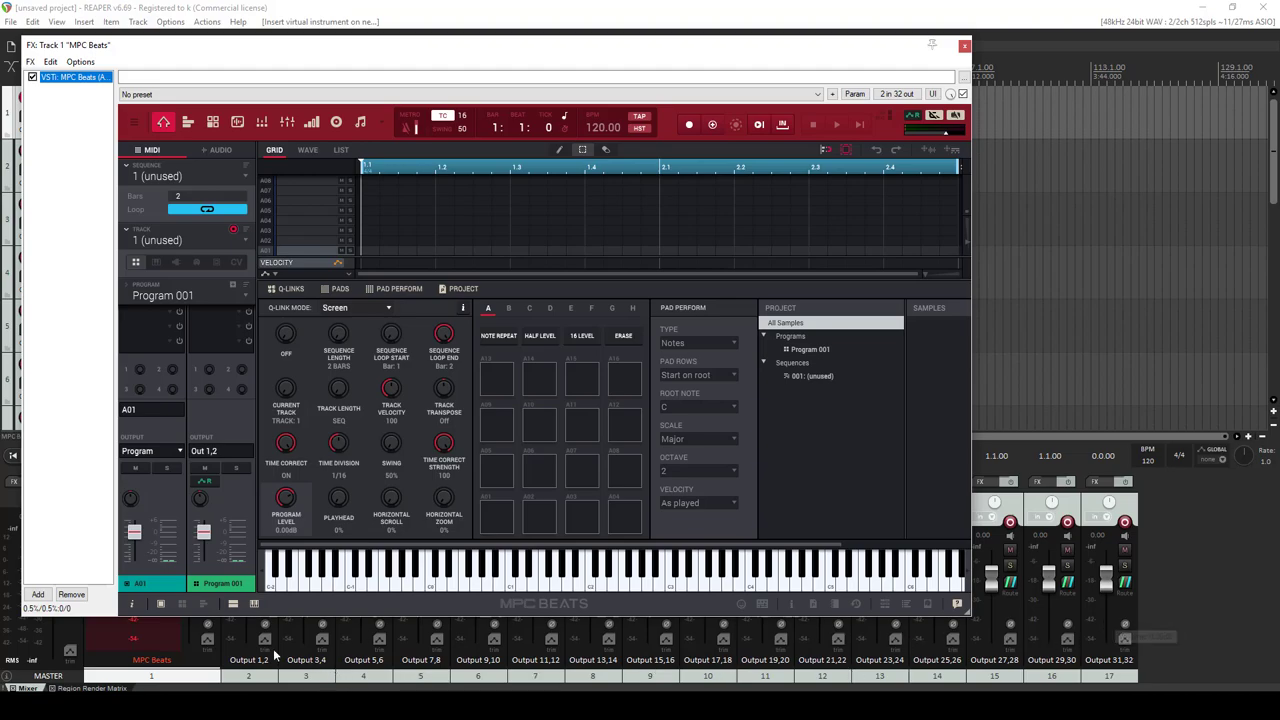
pyautogui.click(241, 679)
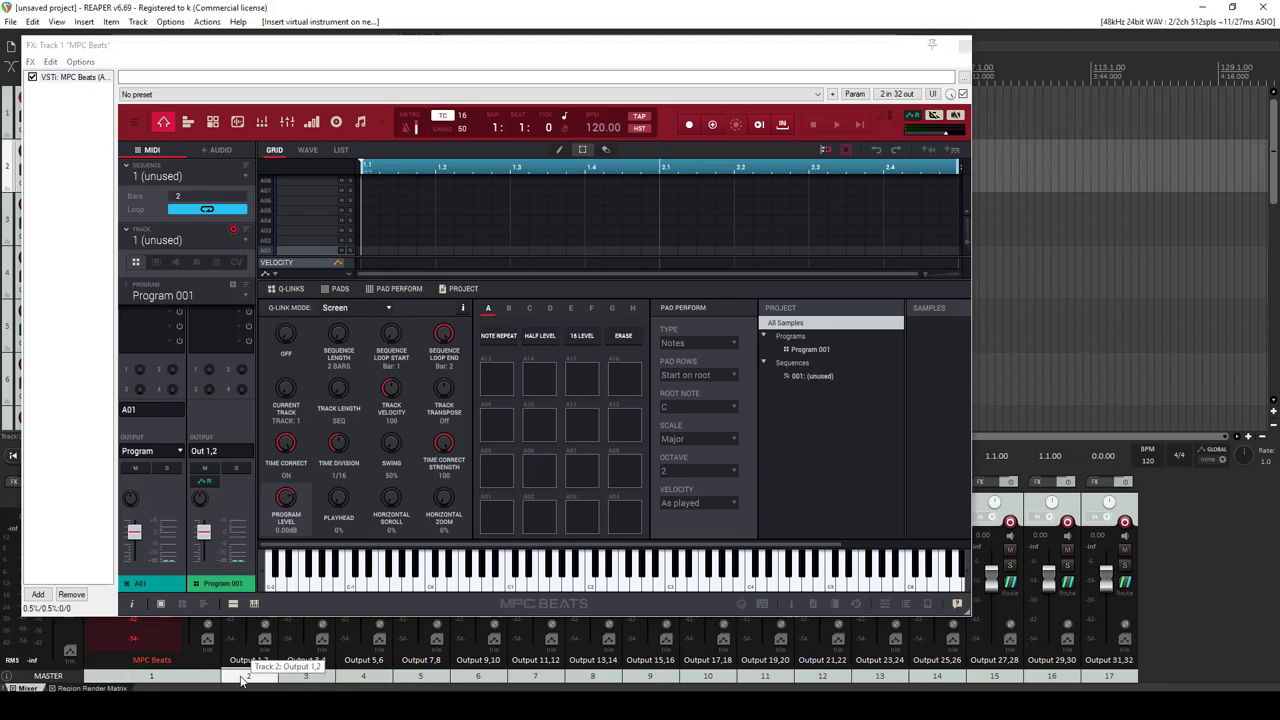
# Load the acoustic Ac Fat Kit from MPC Beats Producer Kits onto the pads and hide the expansion browser.
pyautogui.click(501, 512)
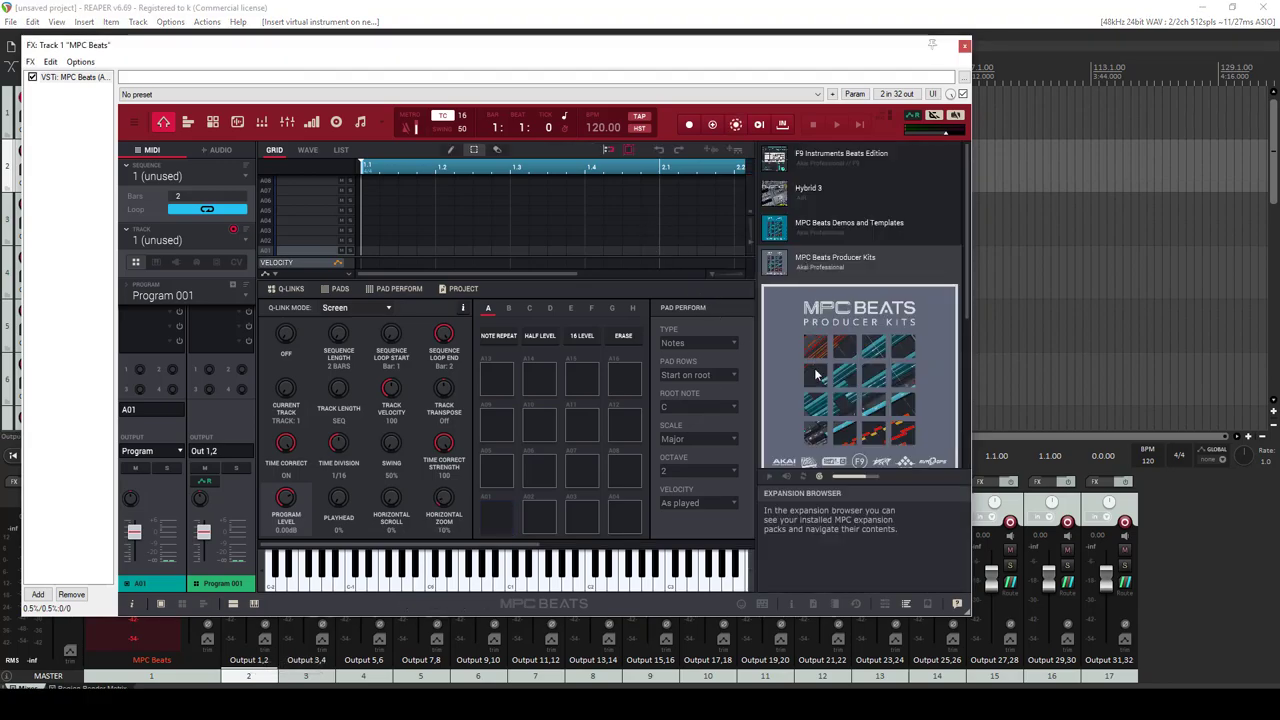
pyautogui.scroll(-3, 817, 361)
pyautogui.click(768, 319)
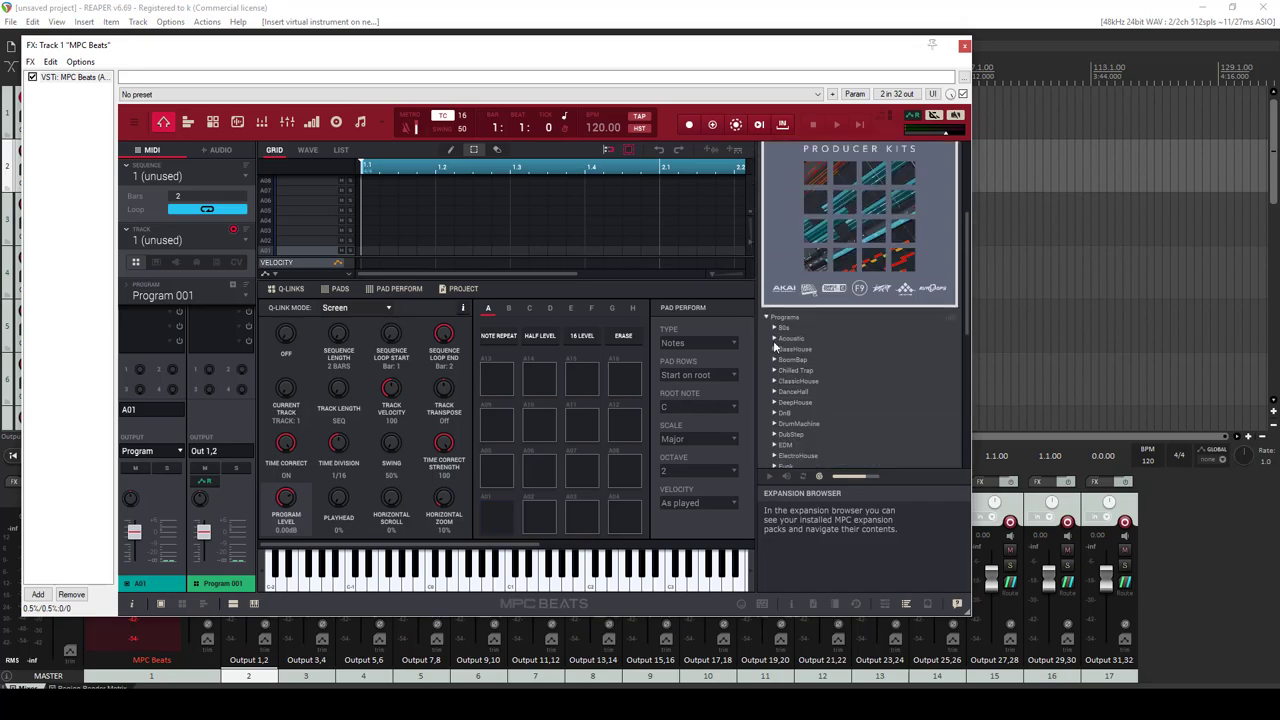
pyautogui.click(774, 339)
pyautogui.click(799, 361)
pyautogui.moveTo(799, 361); pyautogui.dragTo(489, 523)
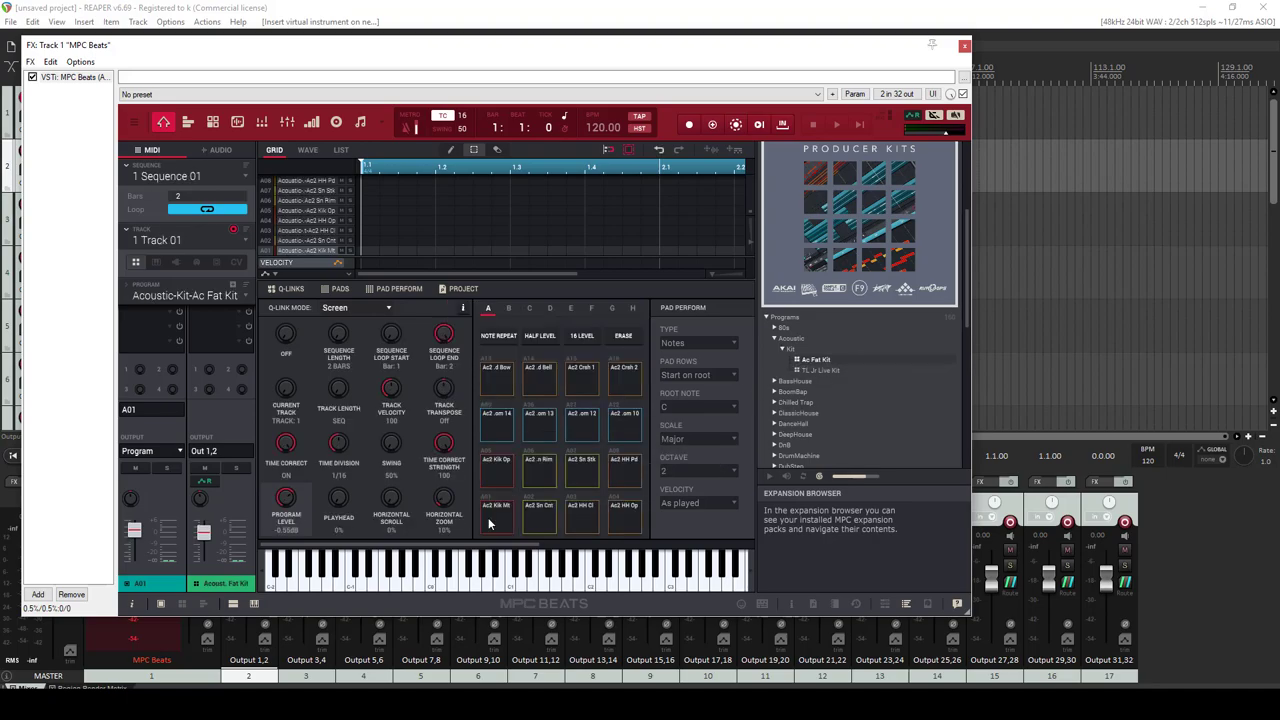
pyautogui.hotkey('ctrl', 'b')
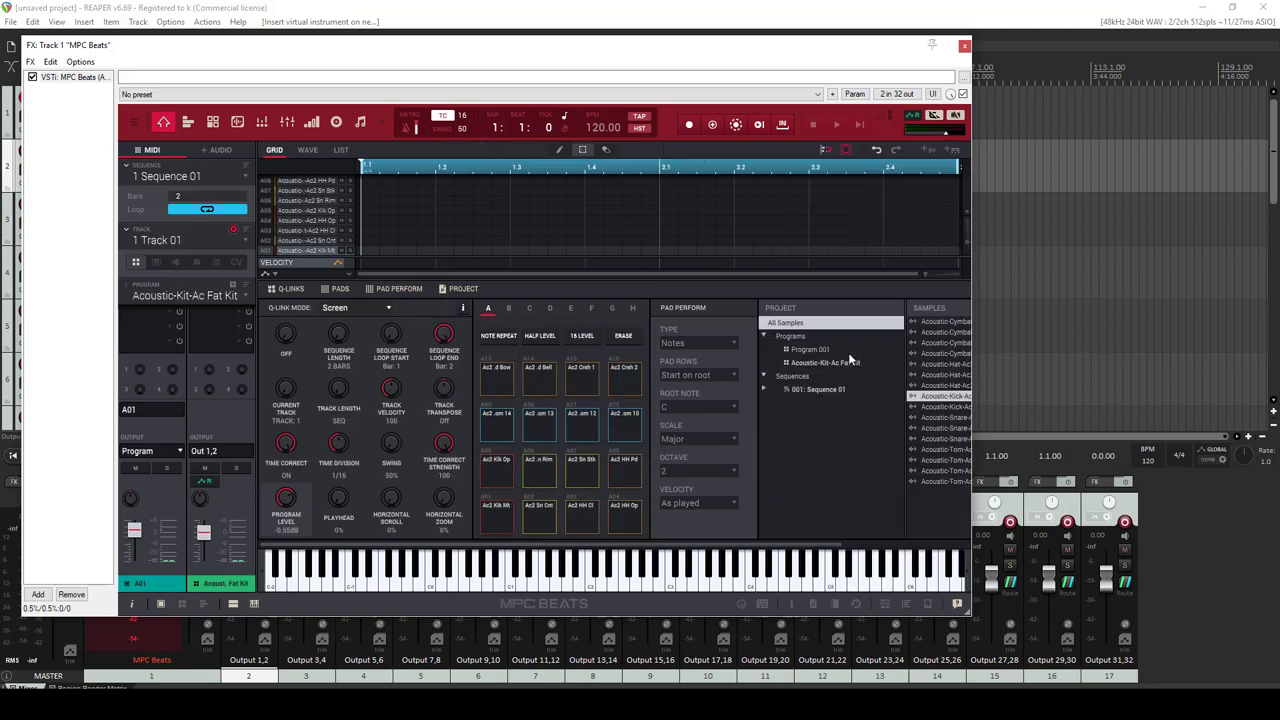
# Audition pads A01 to A04 and move the plugin window aside to reveal the track meters.
pyautogui.click(500, 521)
pyautogui.click(540, 520)
pyautogui.click(581, 520)
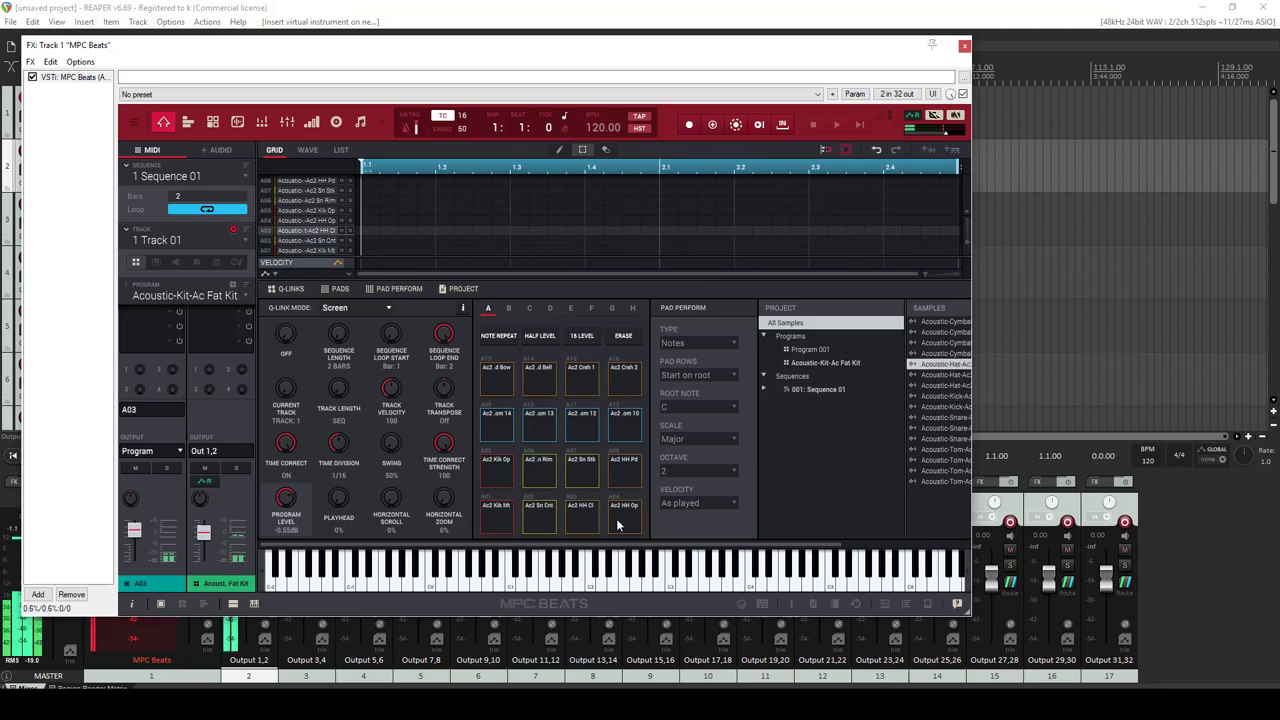
pyautogui.click(623, 518)
pyautogui.moveTo(370, 51); pyautogui.dragTo(618, 42)
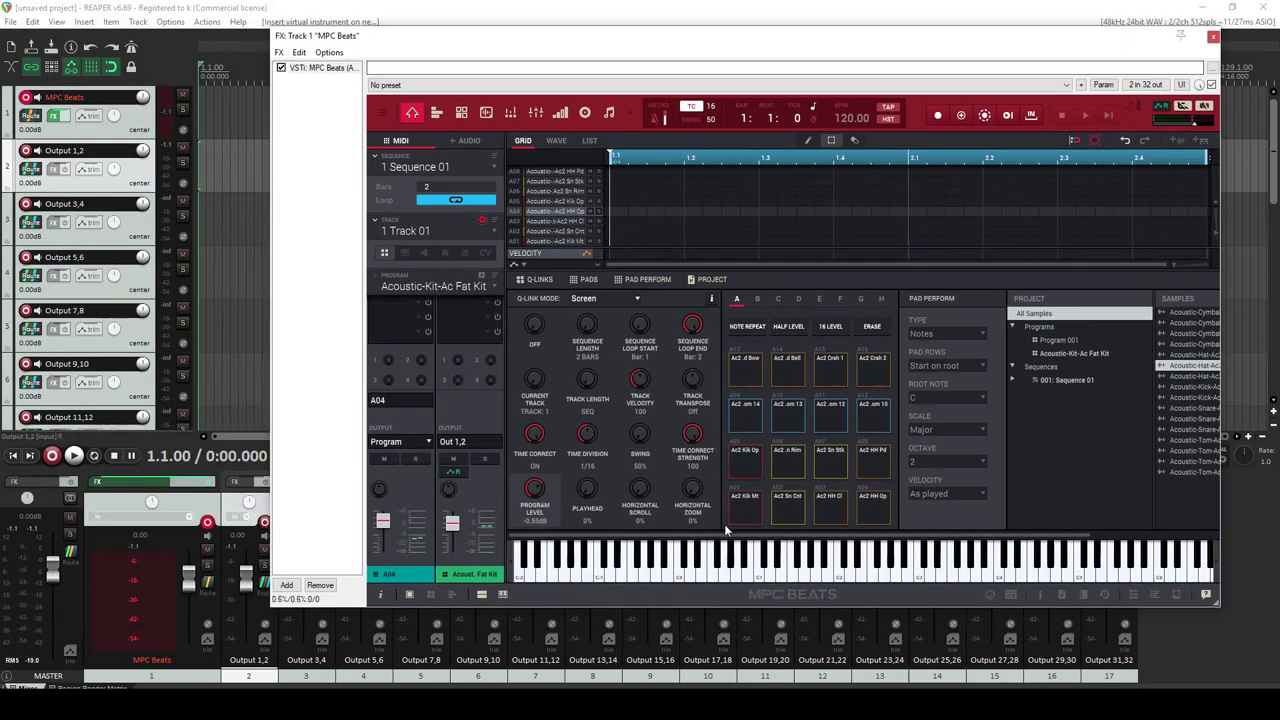
pyautogui.click(746, 510)
pyautogui.click(790, 510)
pyautogui.click(828, 507)
pyautogui.click(871, 508)
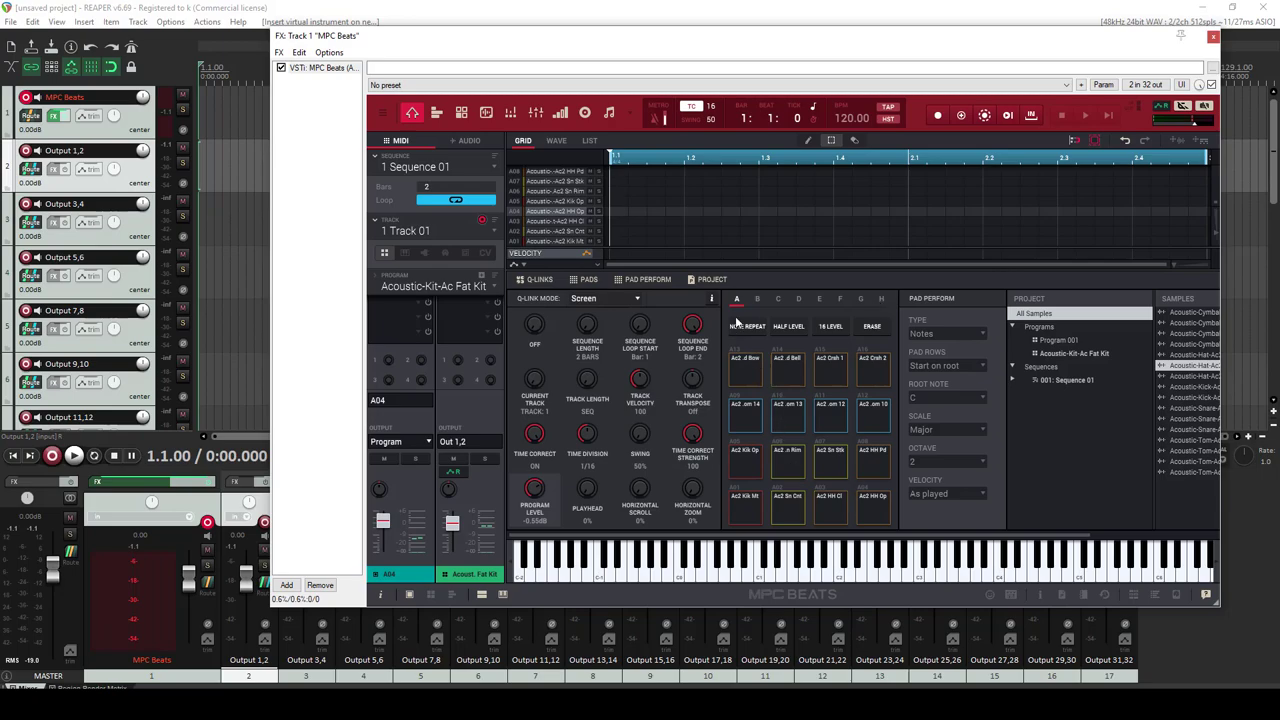
# Look through the other pad banks, including B, C, E and F, and return to bank A.
pyautogui.click(757, 299)
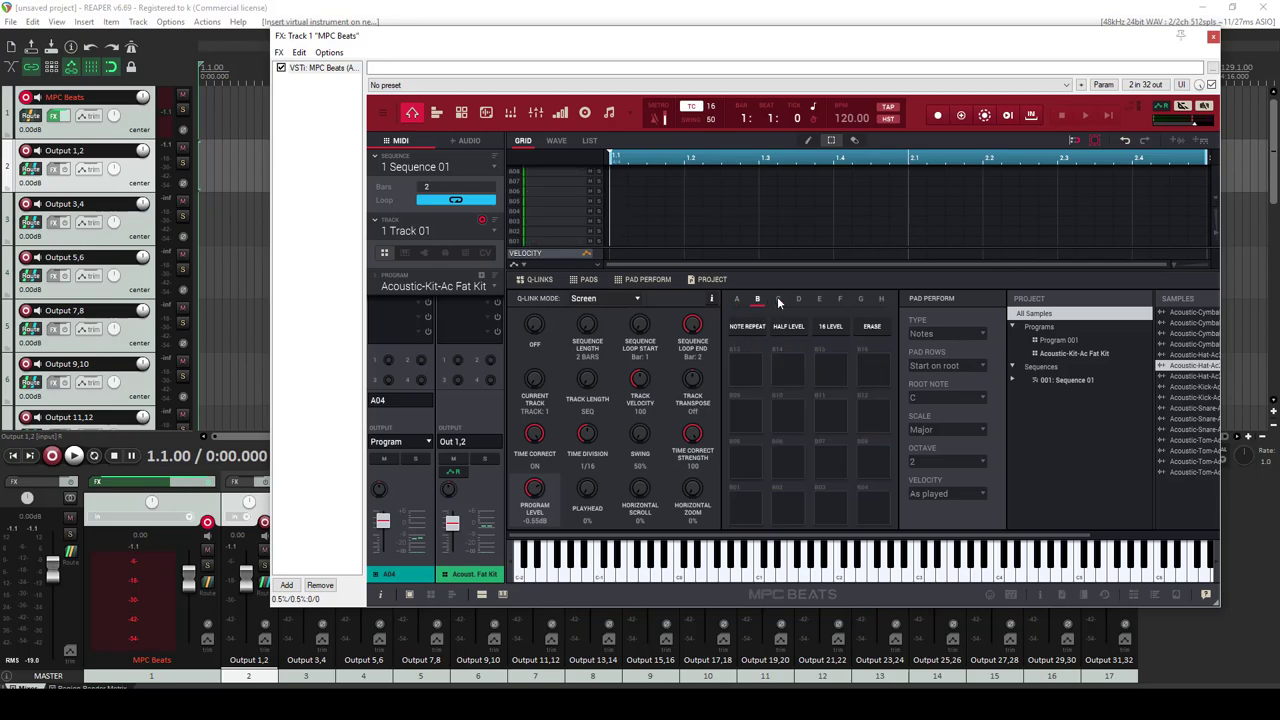
pyautogui.click(819, 299)
pyautogui.click(839, 300)
pyautogui.click(736, 299)
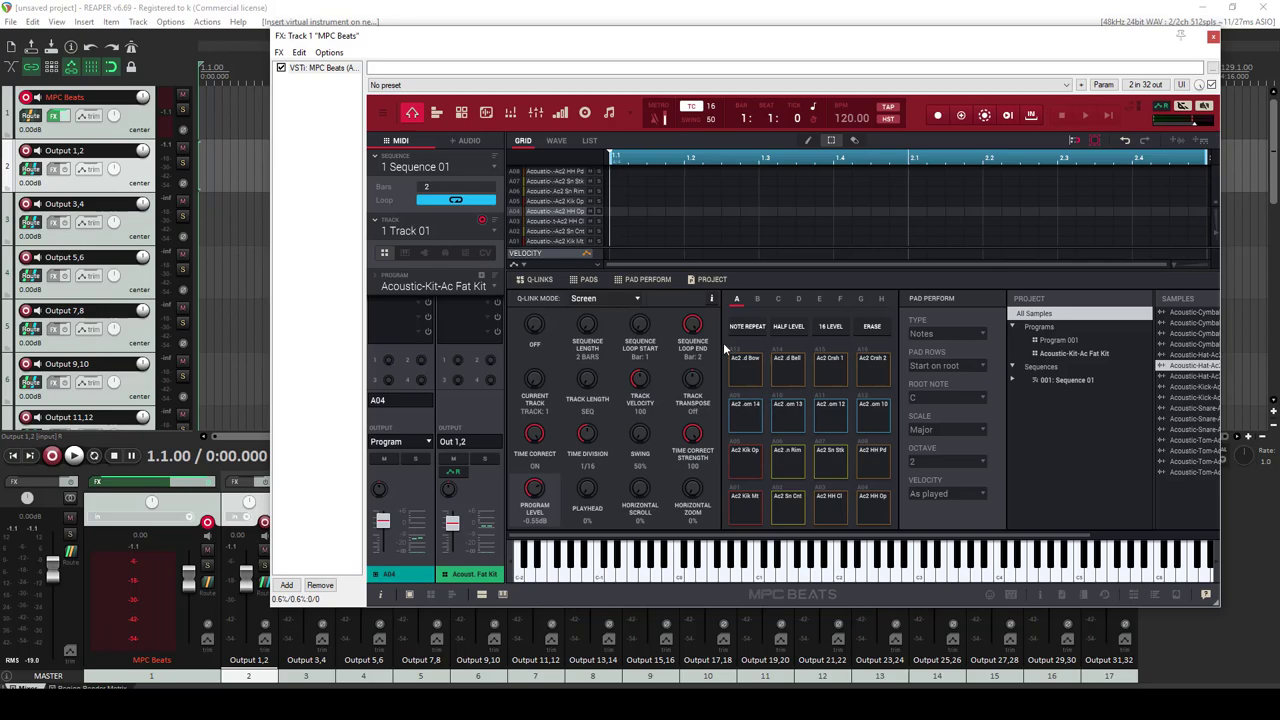
pyautogui.click(758, 301)
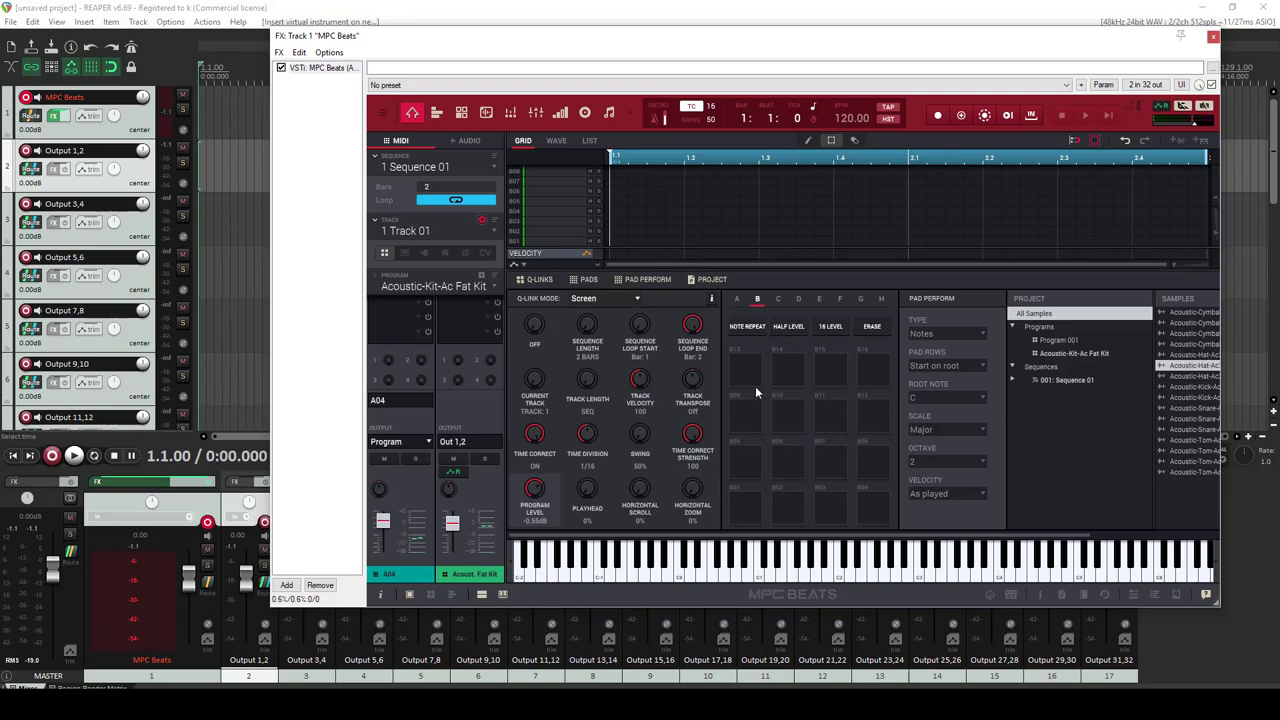
pyautogui.click(736, 298)
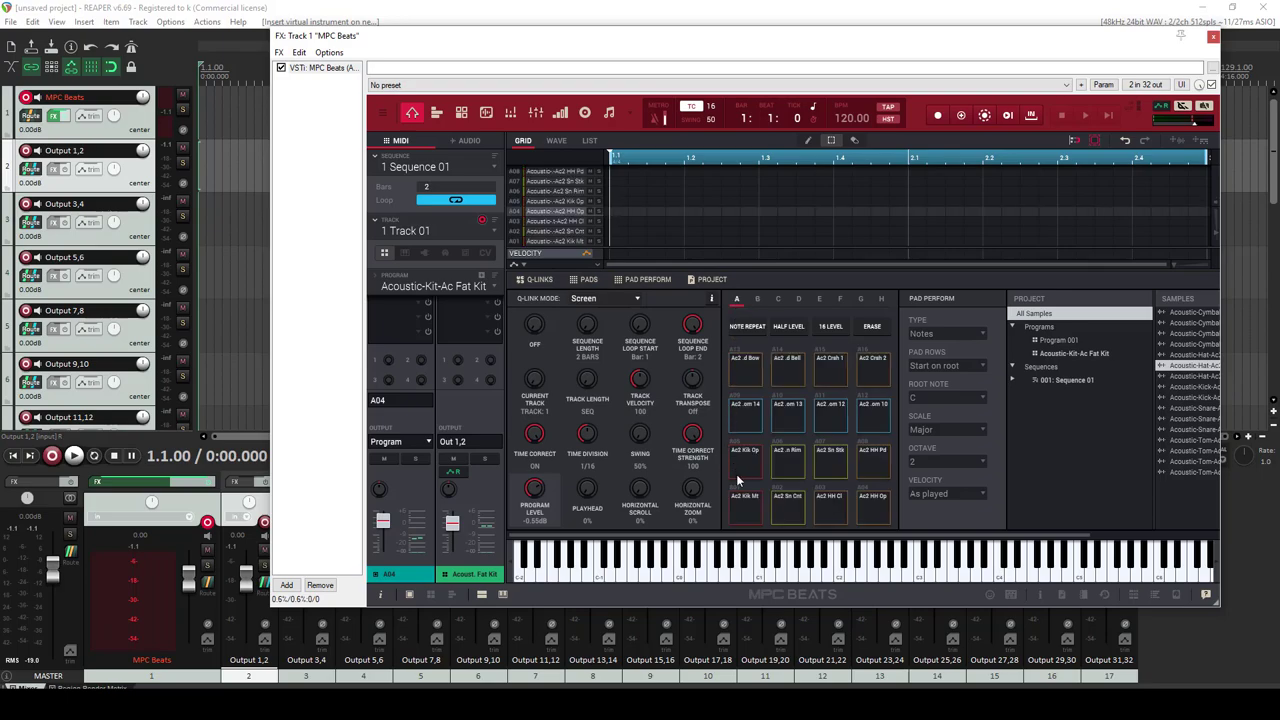
pyautogui.click(757, 298)
pyautogui.click(778, 299)
pyautogui.click(736, 299)
# Route pad A01 to stereo output Out 1,2 and lower the Output 1,2 track's volume to -7.62 dB.
pyautogui.click(744, 500)
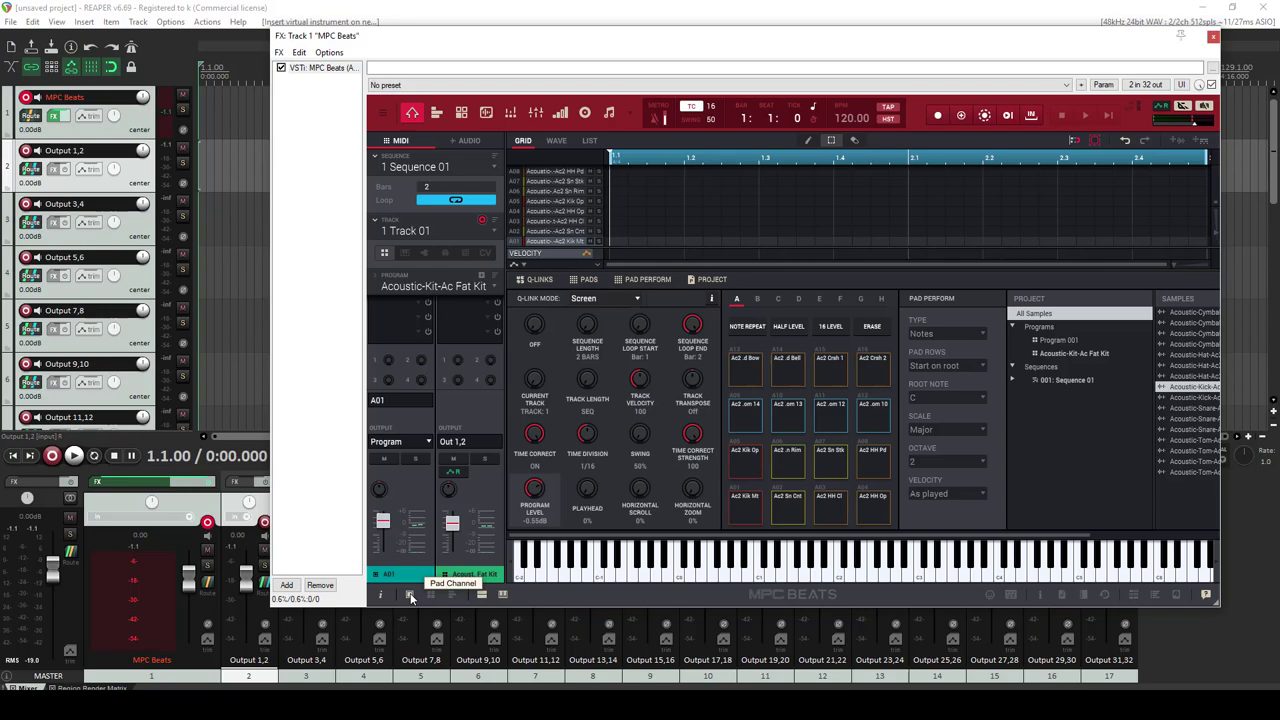
pyautogui.click(431, 594)
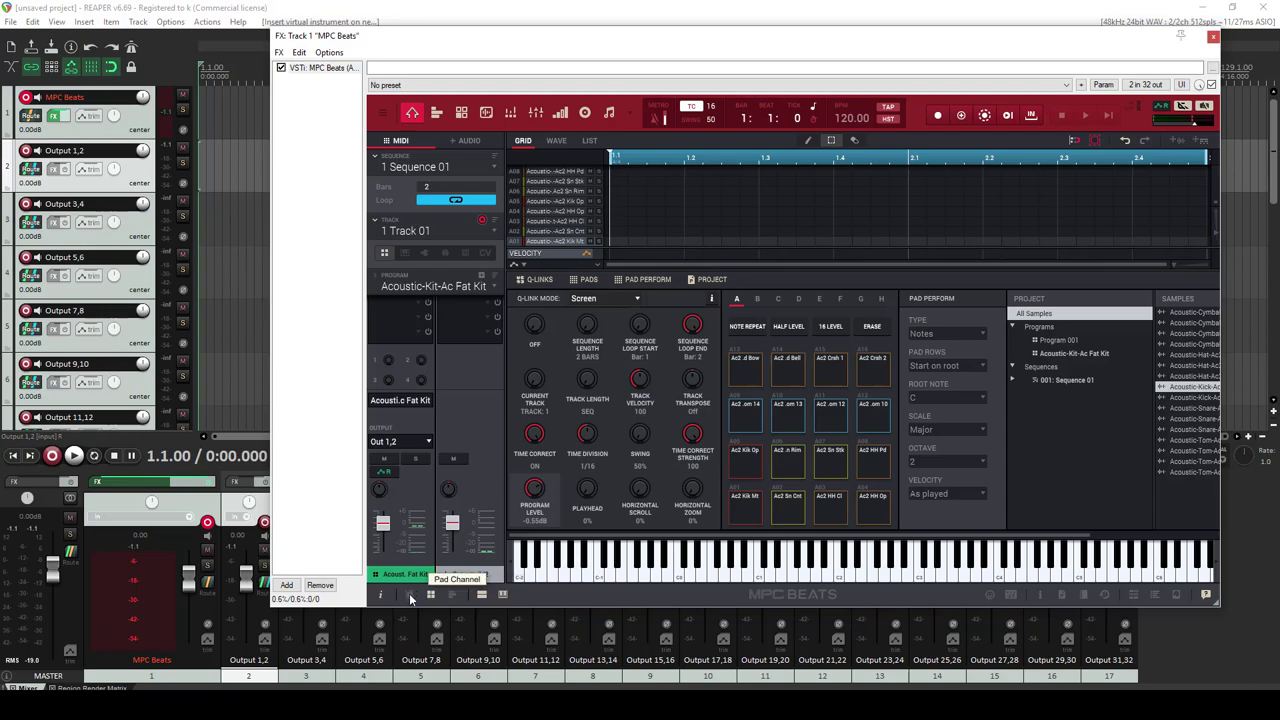
pyautogui.click(409, 593)
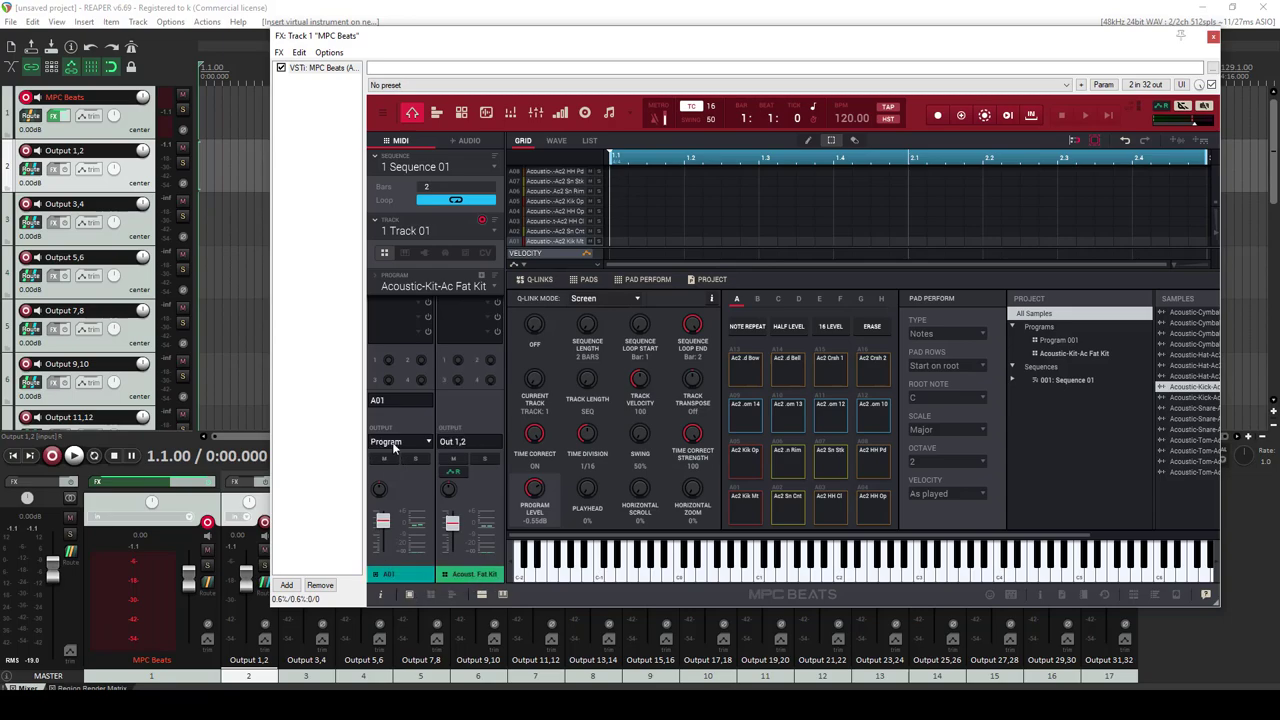
pyautogui.click(750, 513)
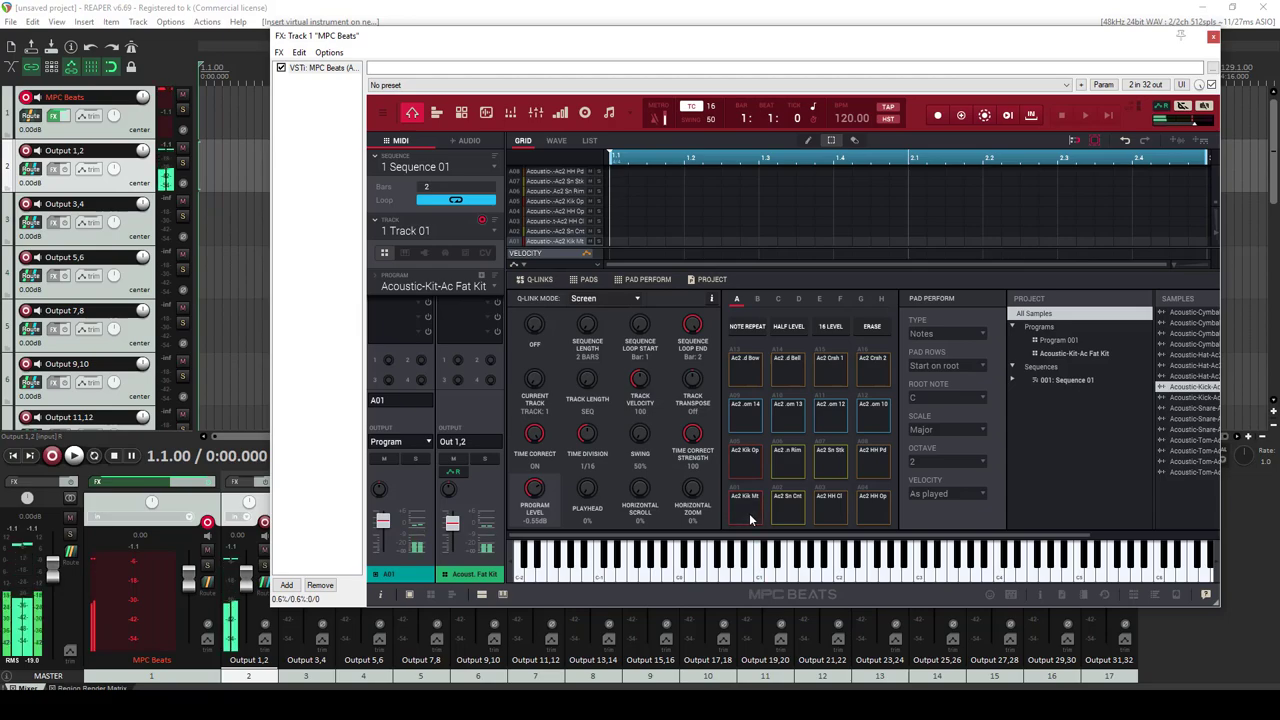
pyautogui.click(428, 445)
pyautogui.moveTo(430, 493)
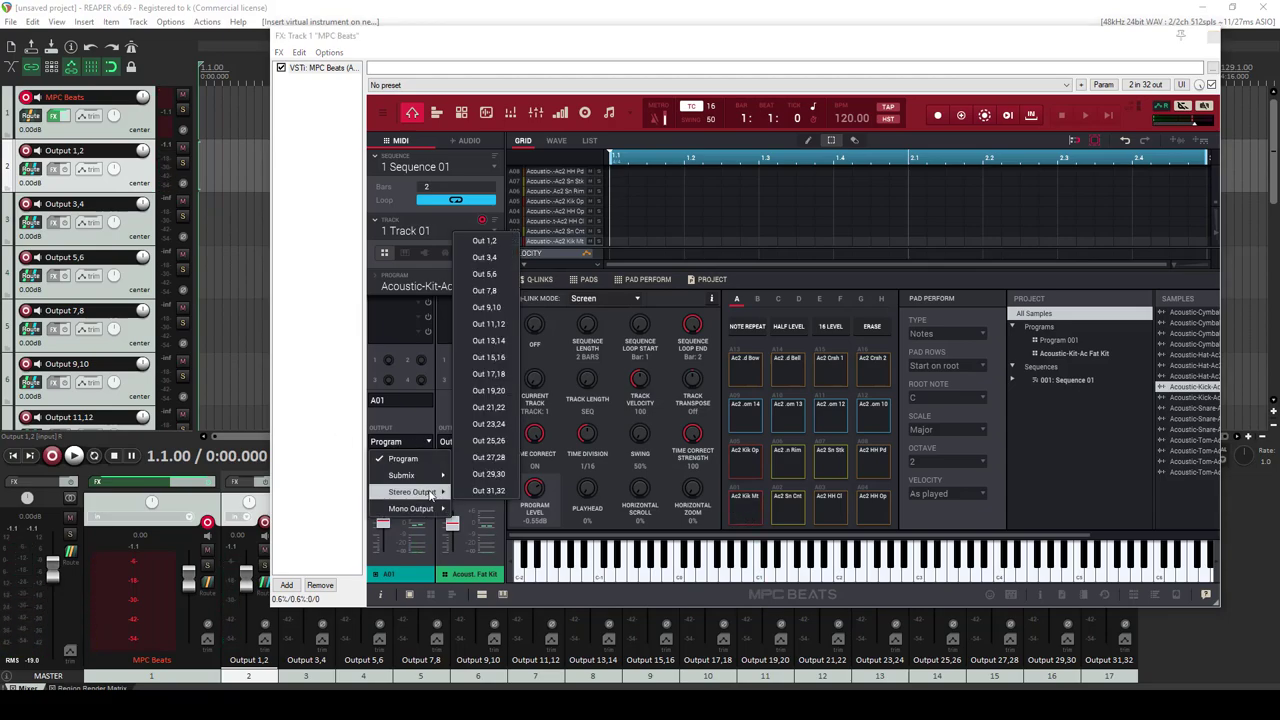
pyautogui.click(484, 241)
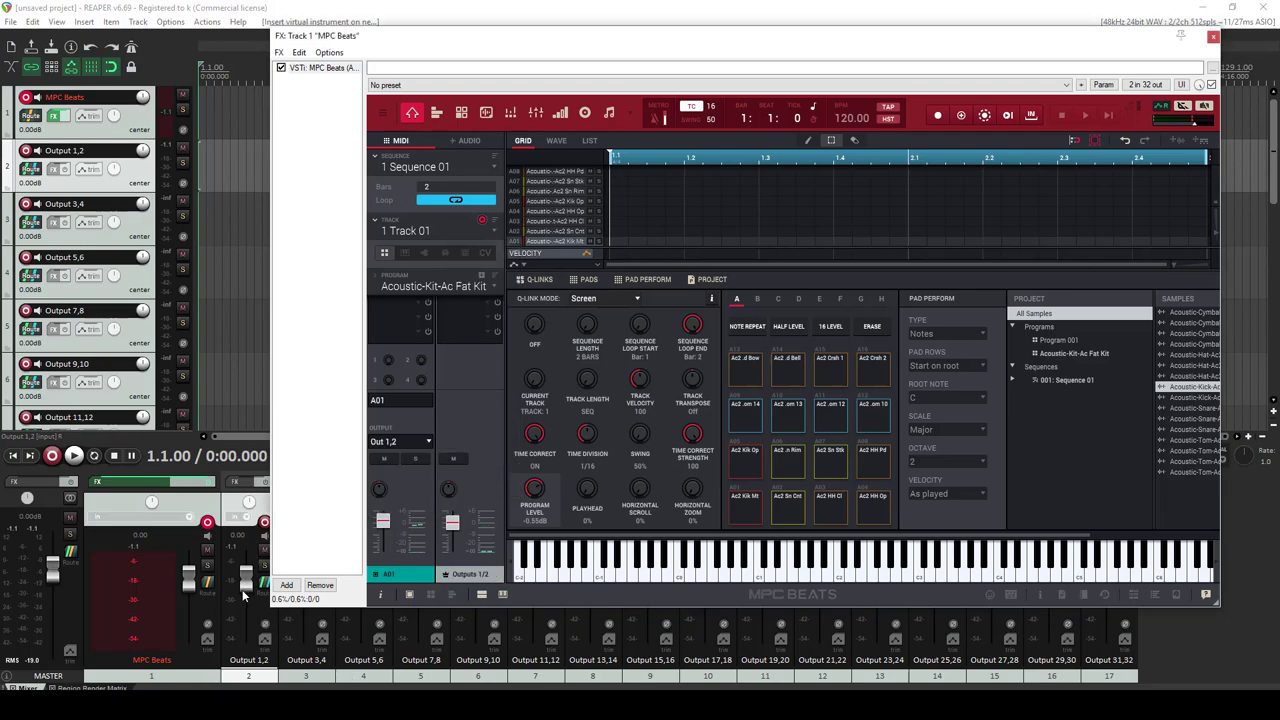
pyautogui.click(743, 509)
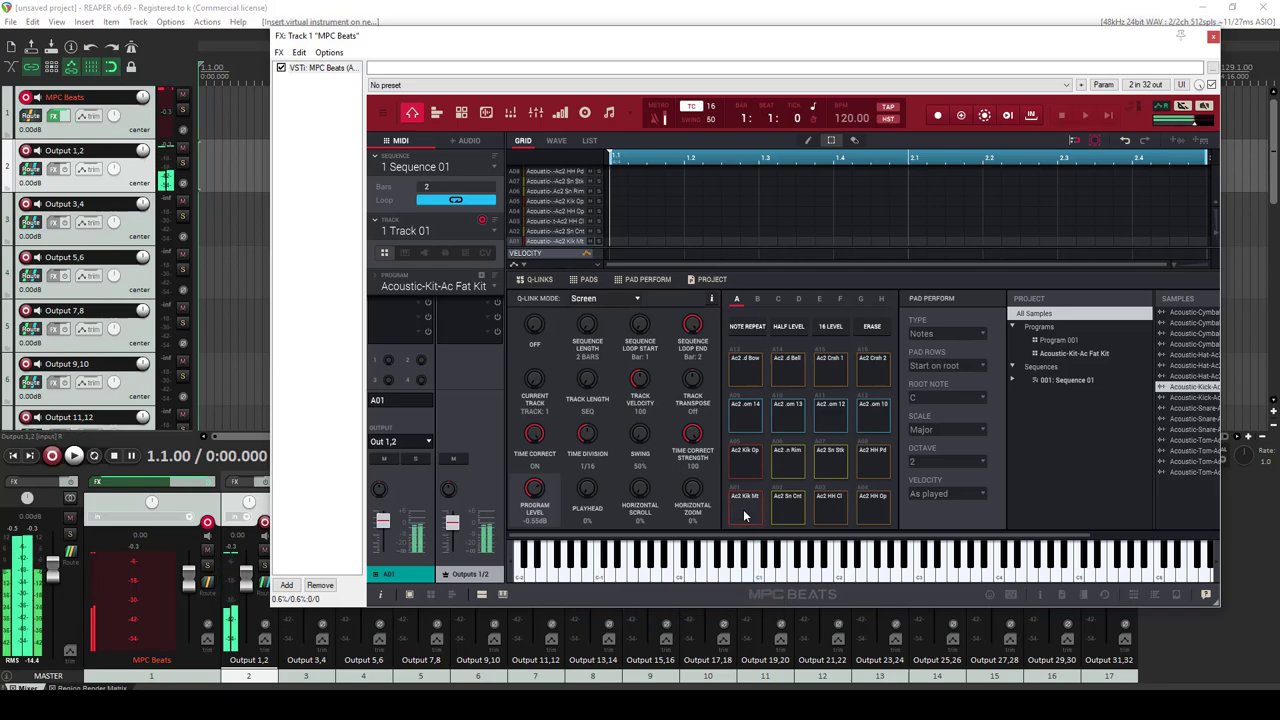
pyautogui.moveTo(245, 583); pyautogui.dragTo(245, 601)
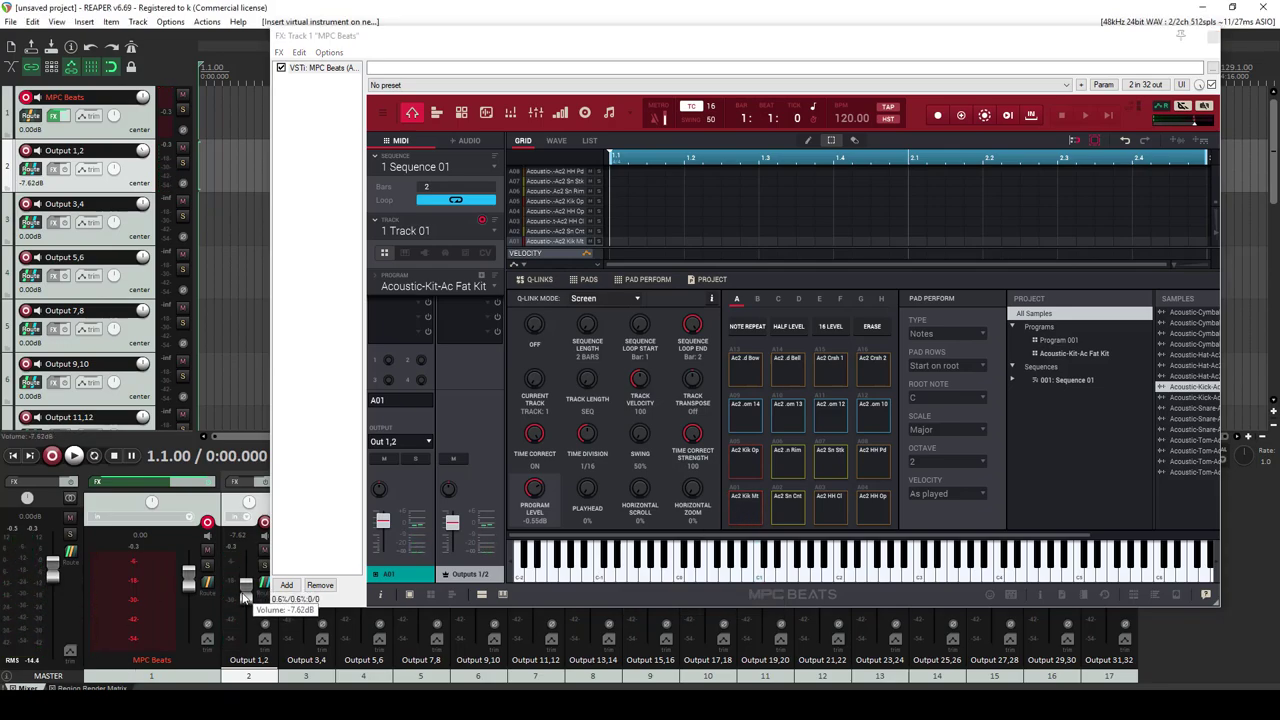
# Route snare pad A02 to stereo output Out 3,4 and play the pad to test it.
pyautogui.click(789, 510)
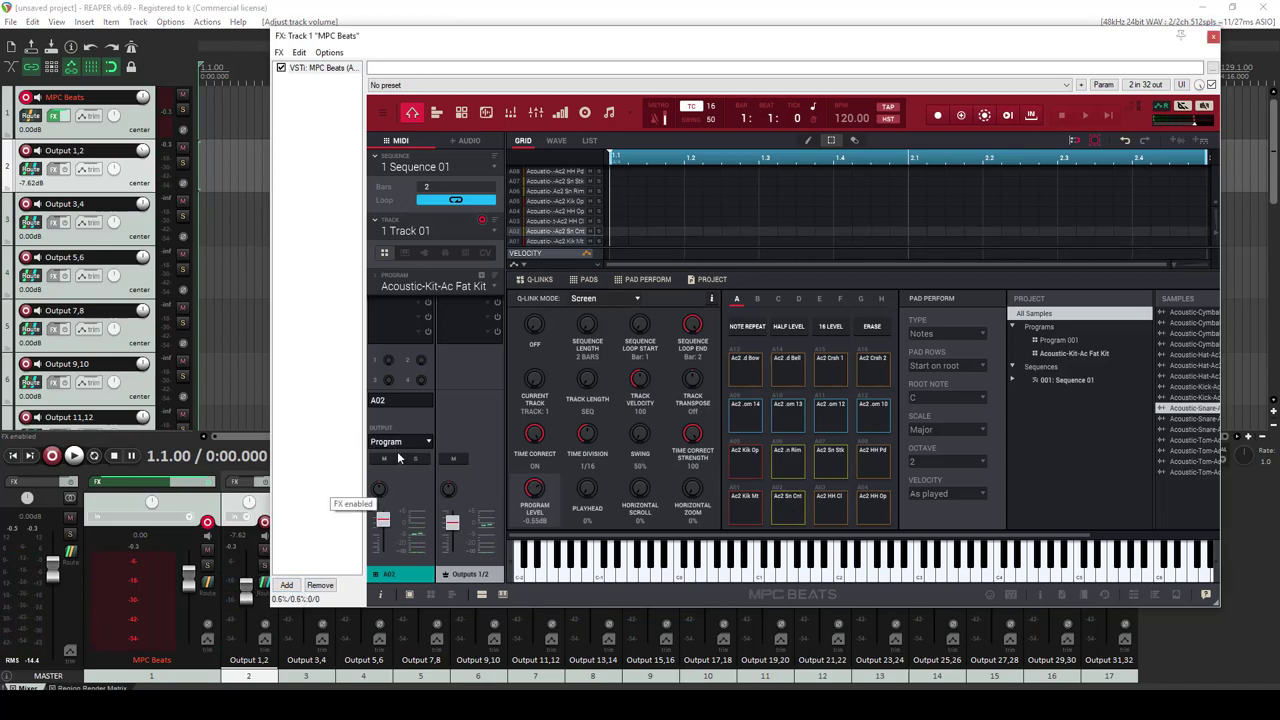
pyautogui.click(428, 443)
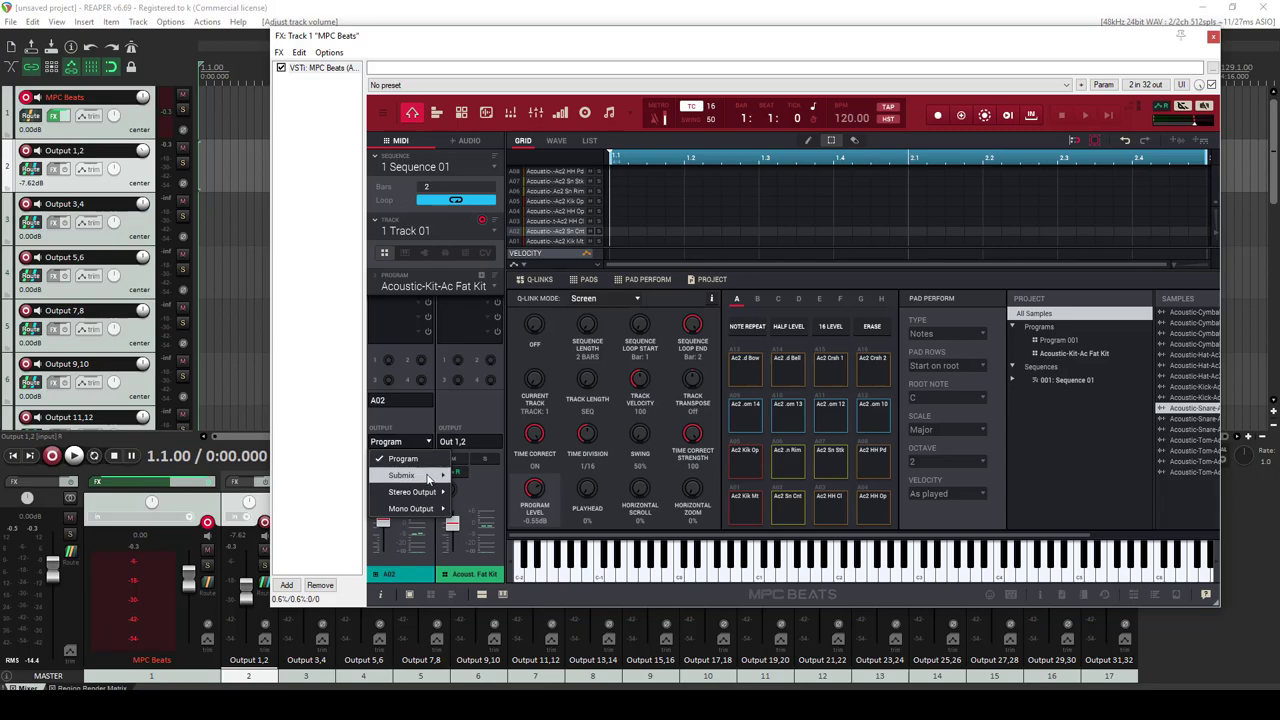
pyautogui.moveTo(453, 492)
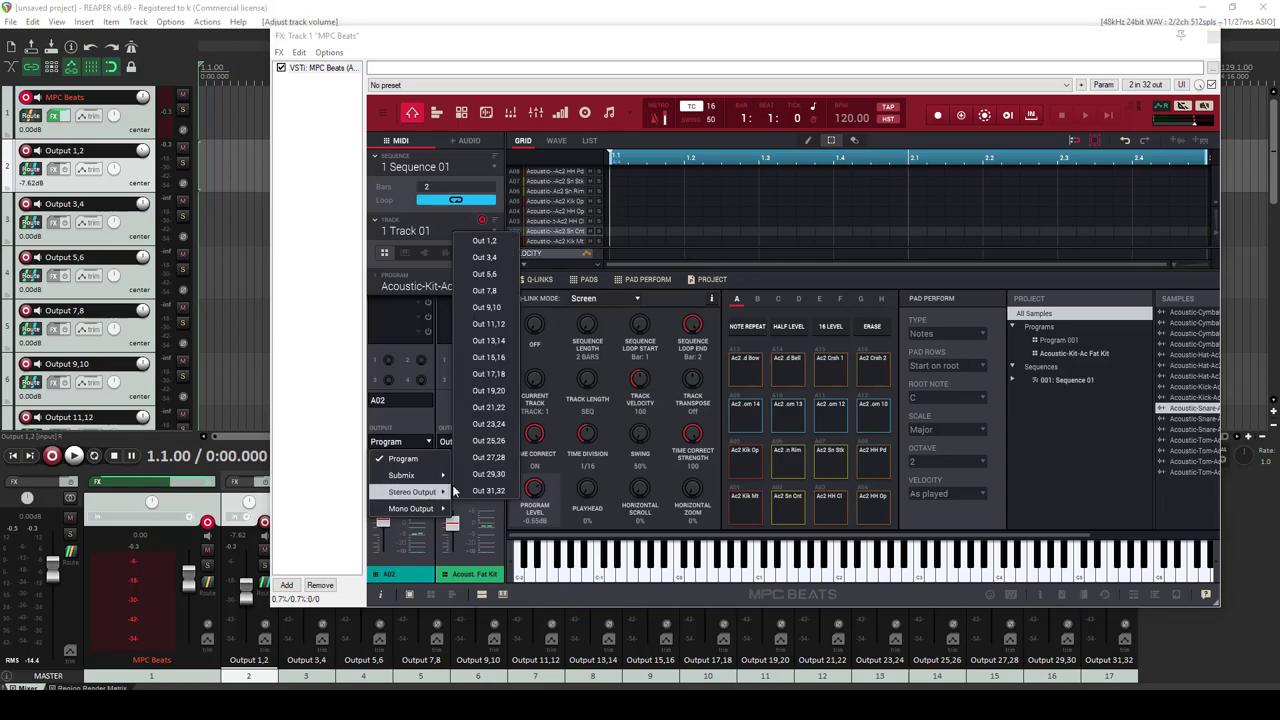
pyautogui.click(484, 257)
pyautogui.click(793, 518)
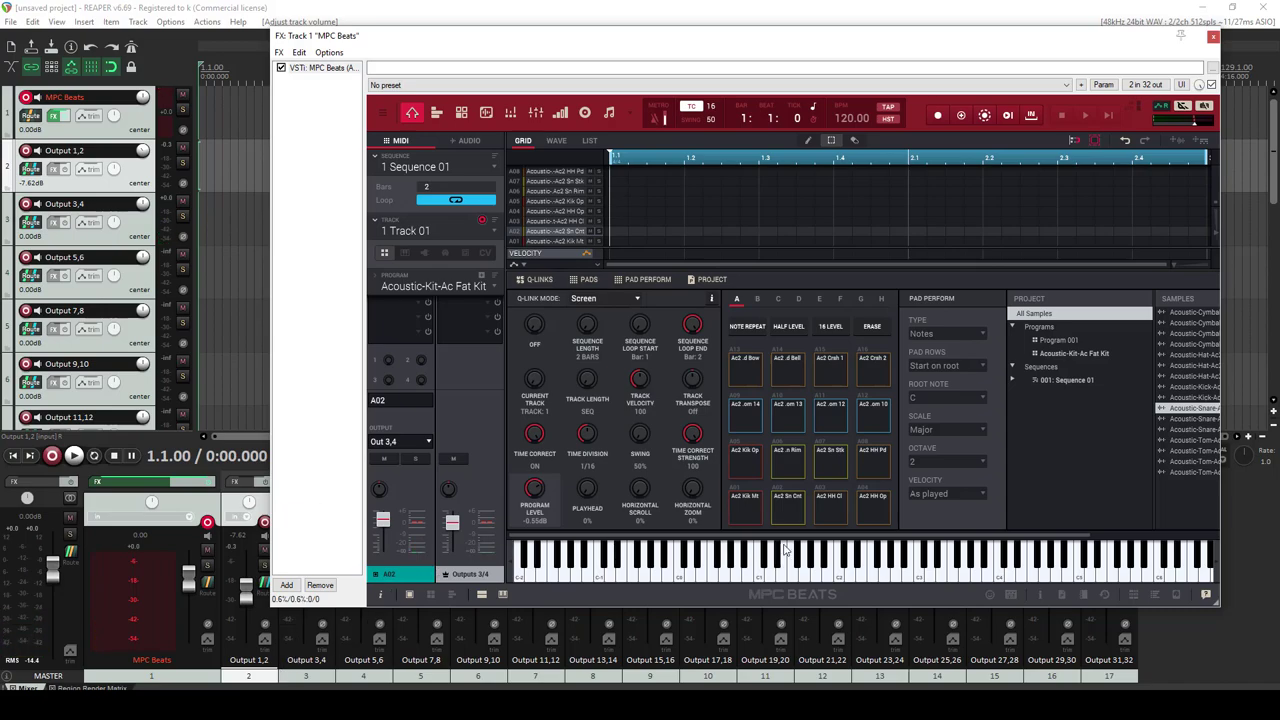
# Route closed hi-hat pad A03 to stereo output Out 5,6.
pyautogui.click(833, 514)
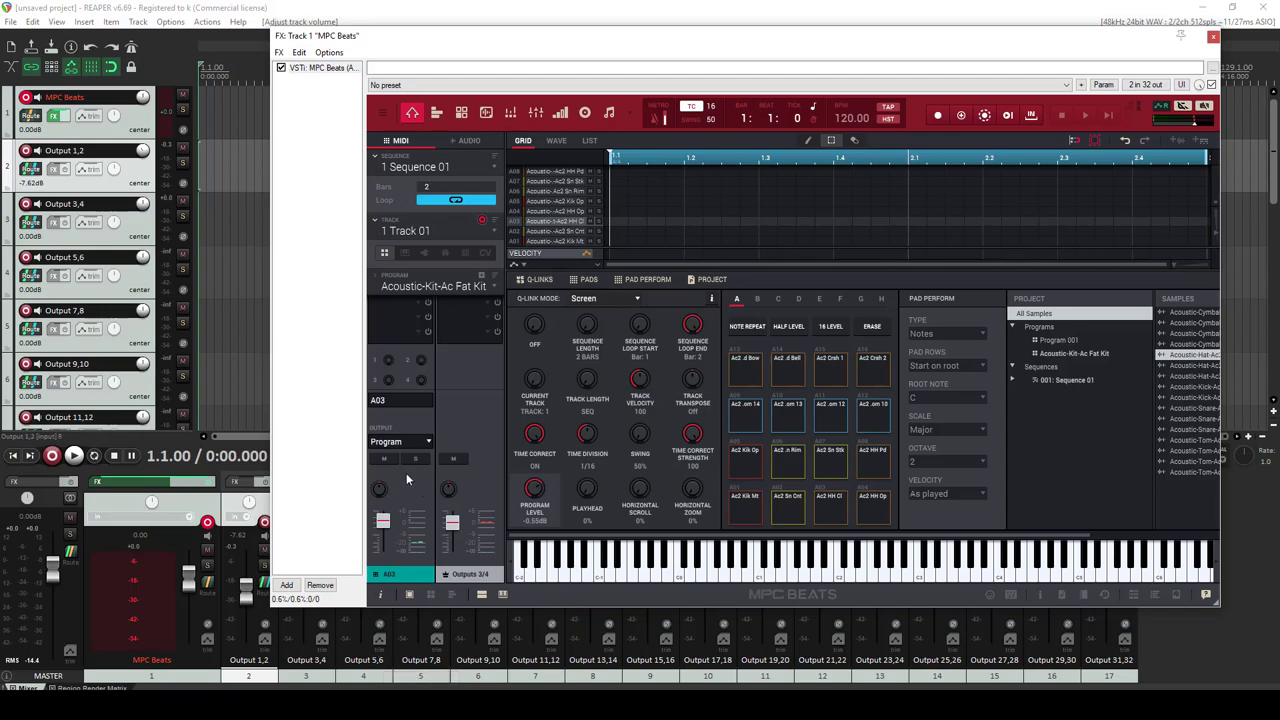
pyautogui.click(431, 446)
pyautogui.moveTo(412, 491)
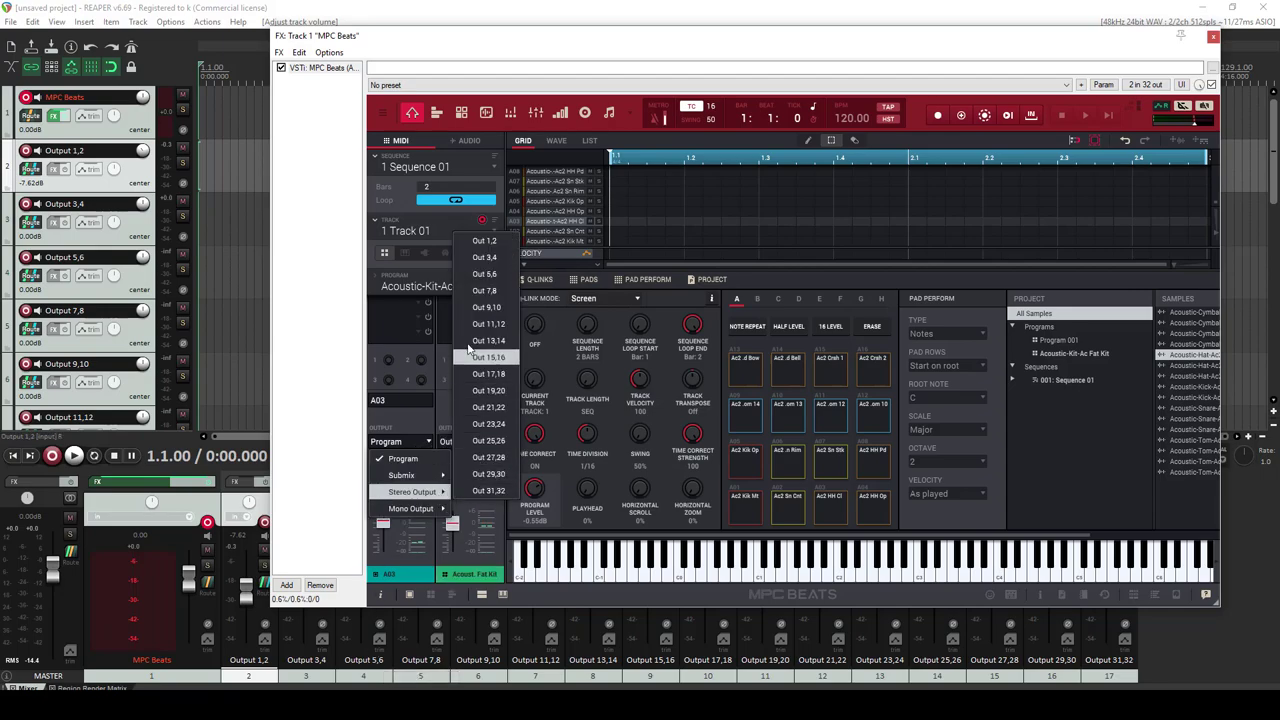
pyautogui.click(477, 274)
# Route open hi-hat pad A04 to stereo output Out 7,8.
pyautogui.click(872, 505)
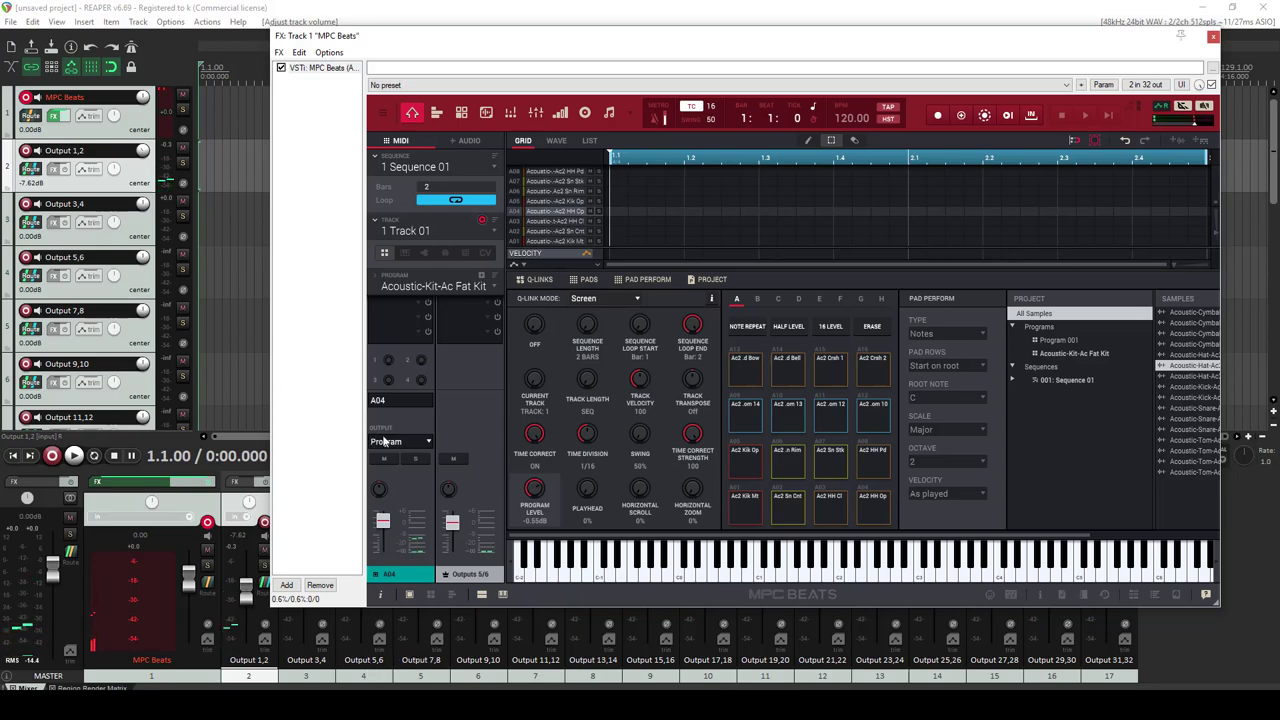
pyautogui.click(430, 444)
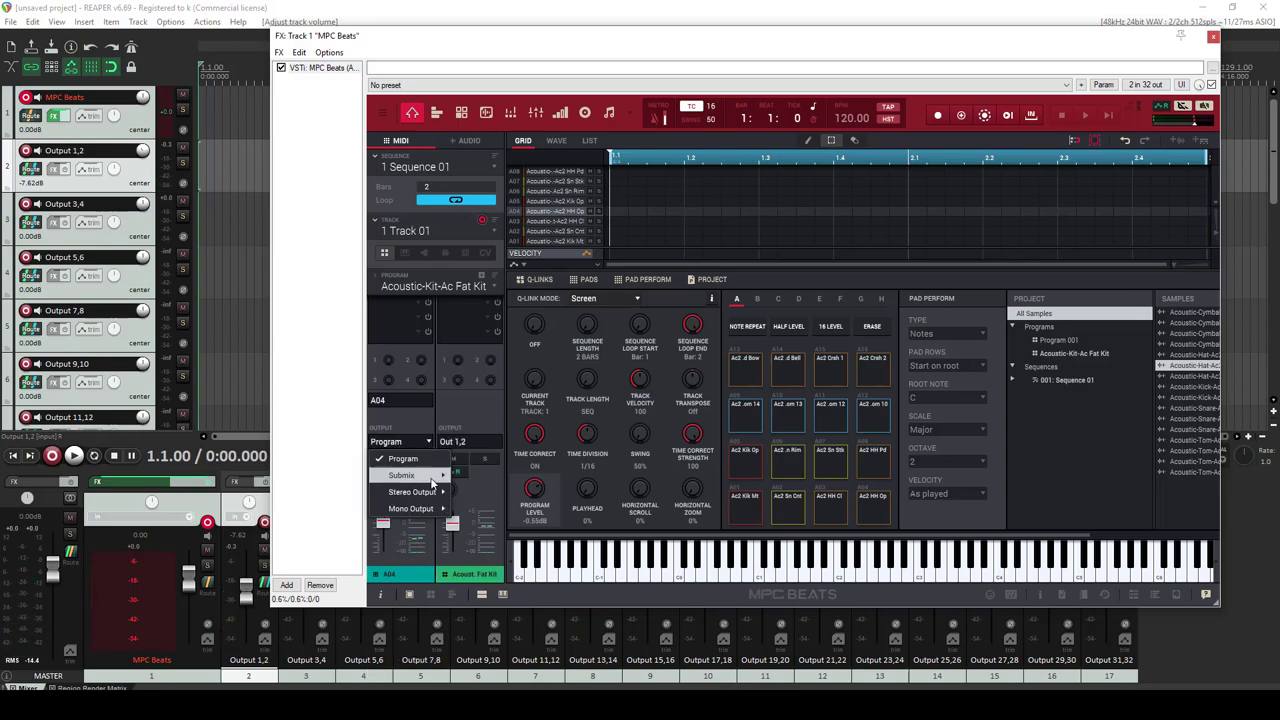
pyautogui.moveTo(425, 491)
pyautogui.click(490, 291)
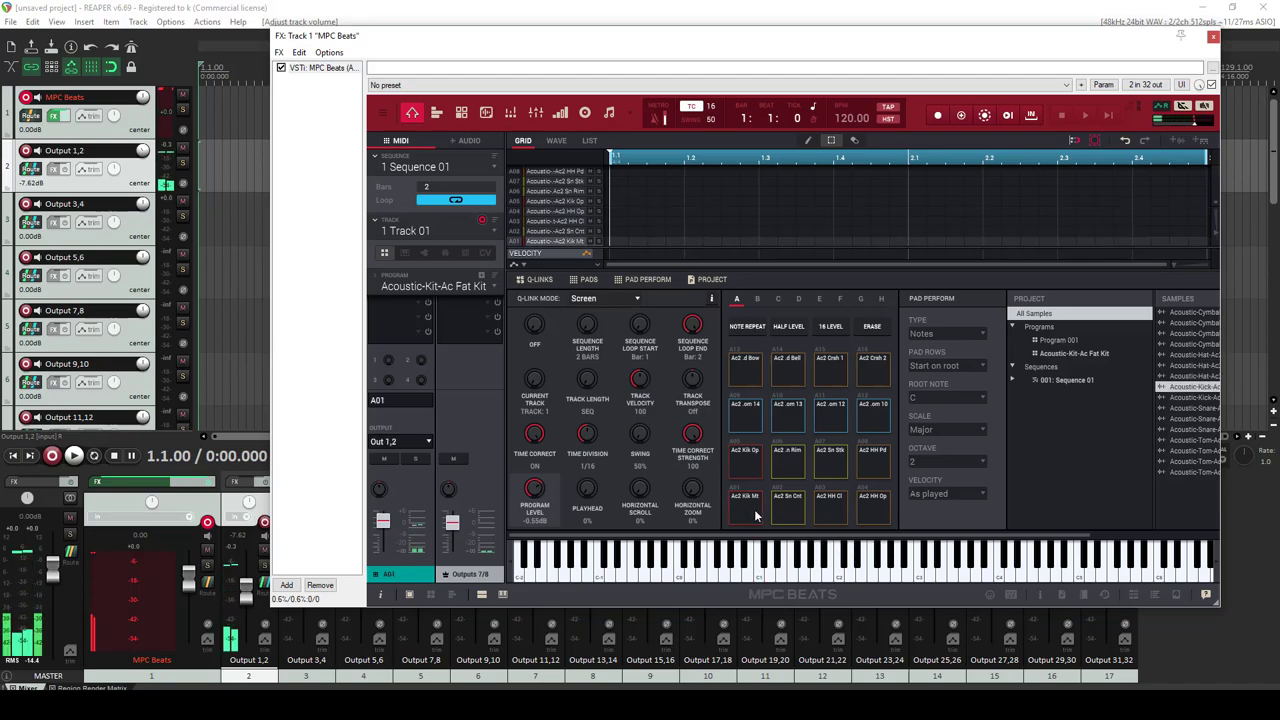
# Play pads A02, A03 and A04 to test their routing to the separate output tracks.
pyautogui.click(785, 506)
pyautogui.click(823, 504)
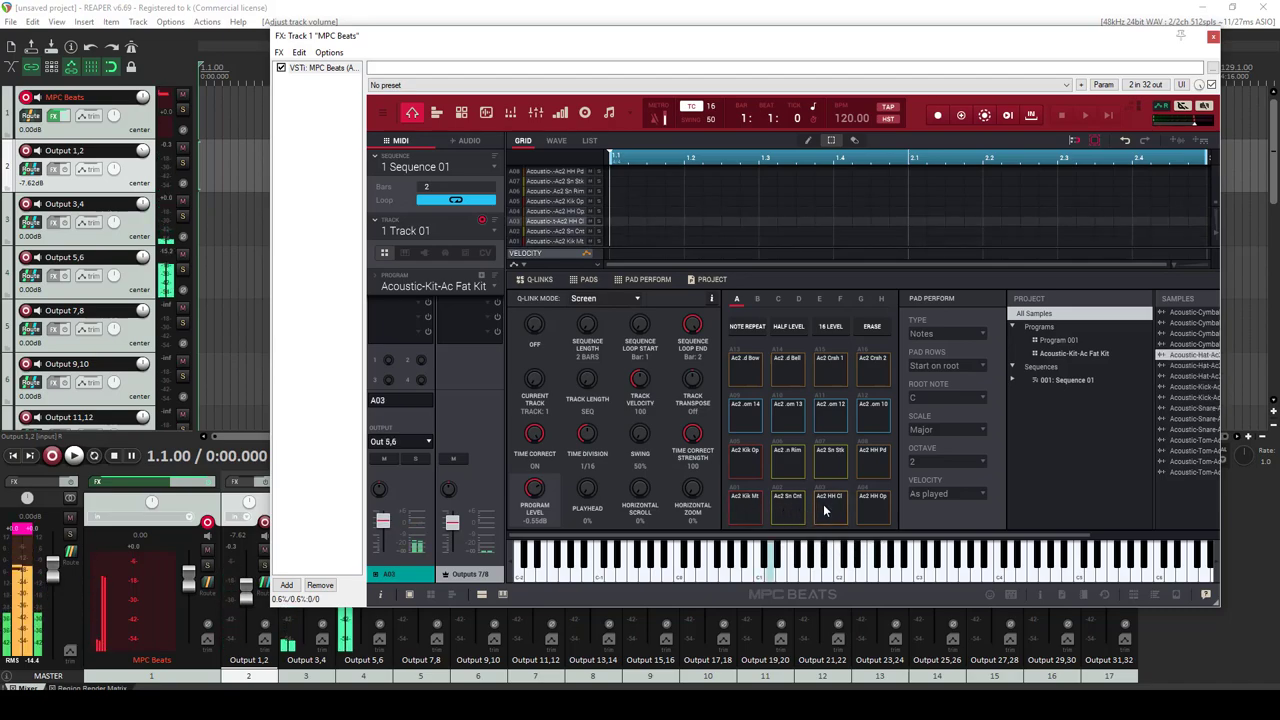
pyautogui.click(879, 508)
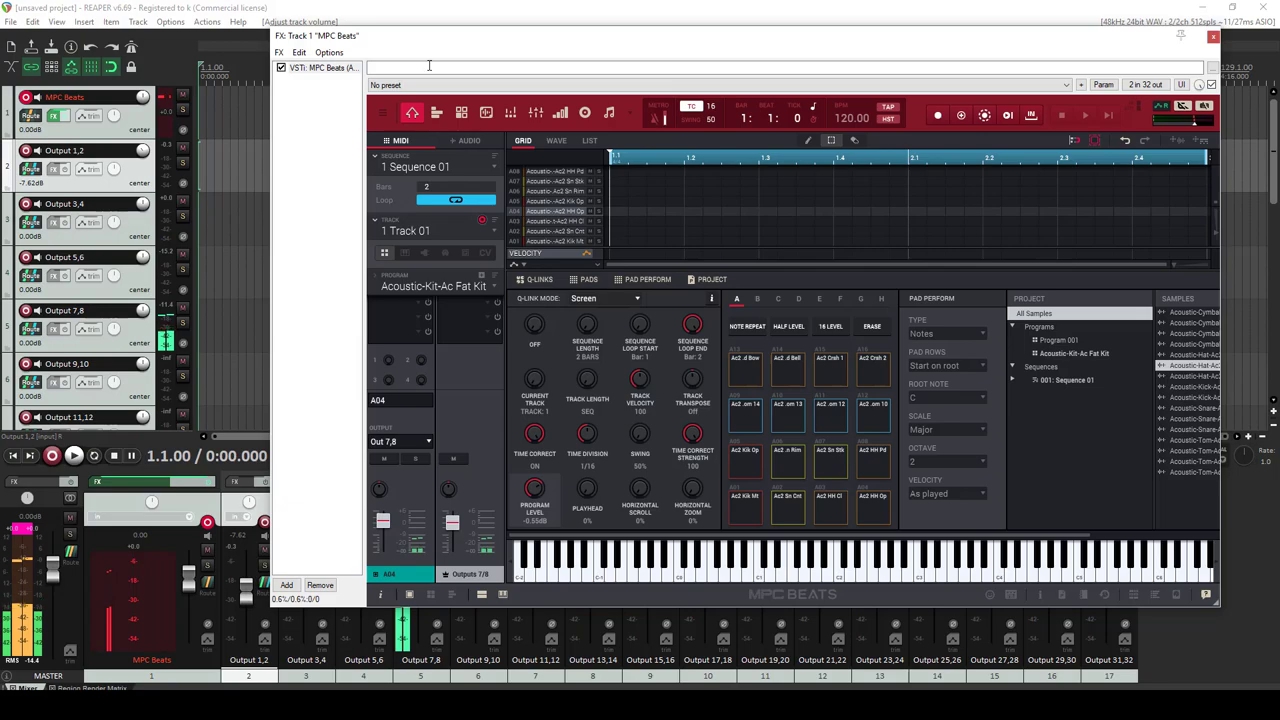
# Lower Output 3,4 to -7.62 dB, Output 5,6 to -7.19 dB and Output 7,8 to -9.36 dB, and play pads A01 to A04.
pyautogui.moveTo(423, 45); pyautogui.dragTo(682, 66)
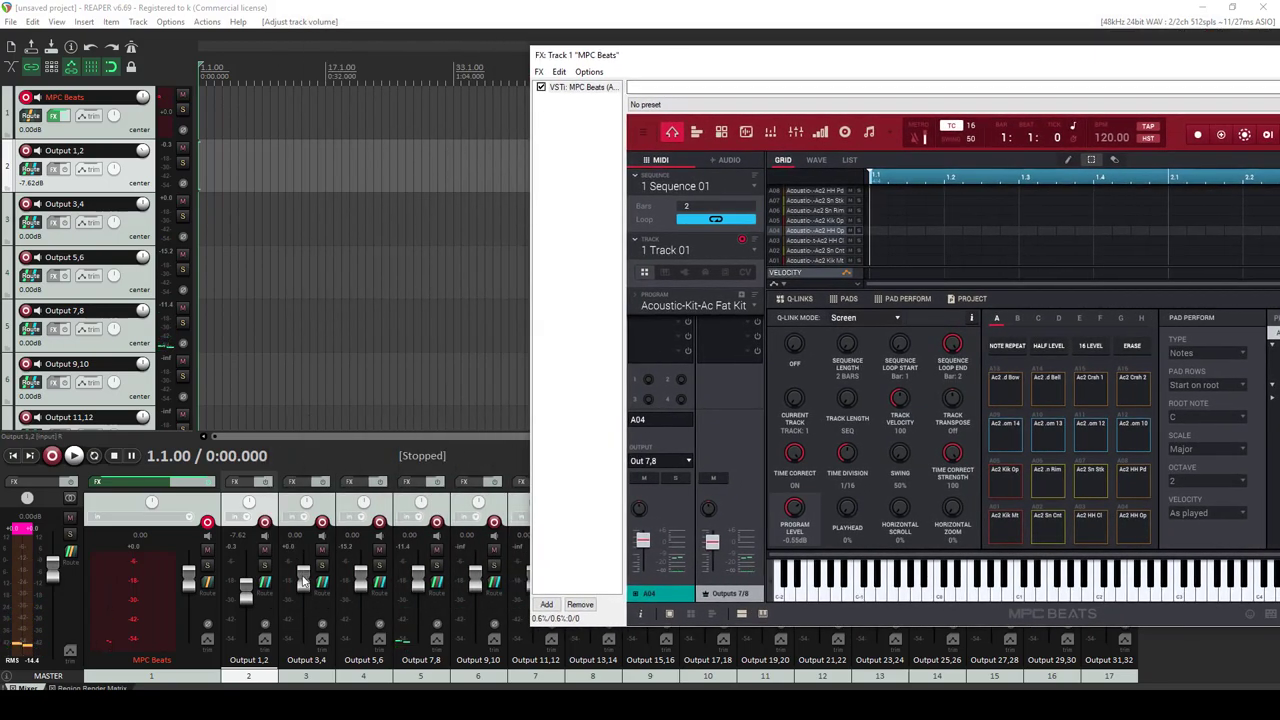
pyautogui.moveTo(361, 580); pyautogui.dragTo(418, 598)
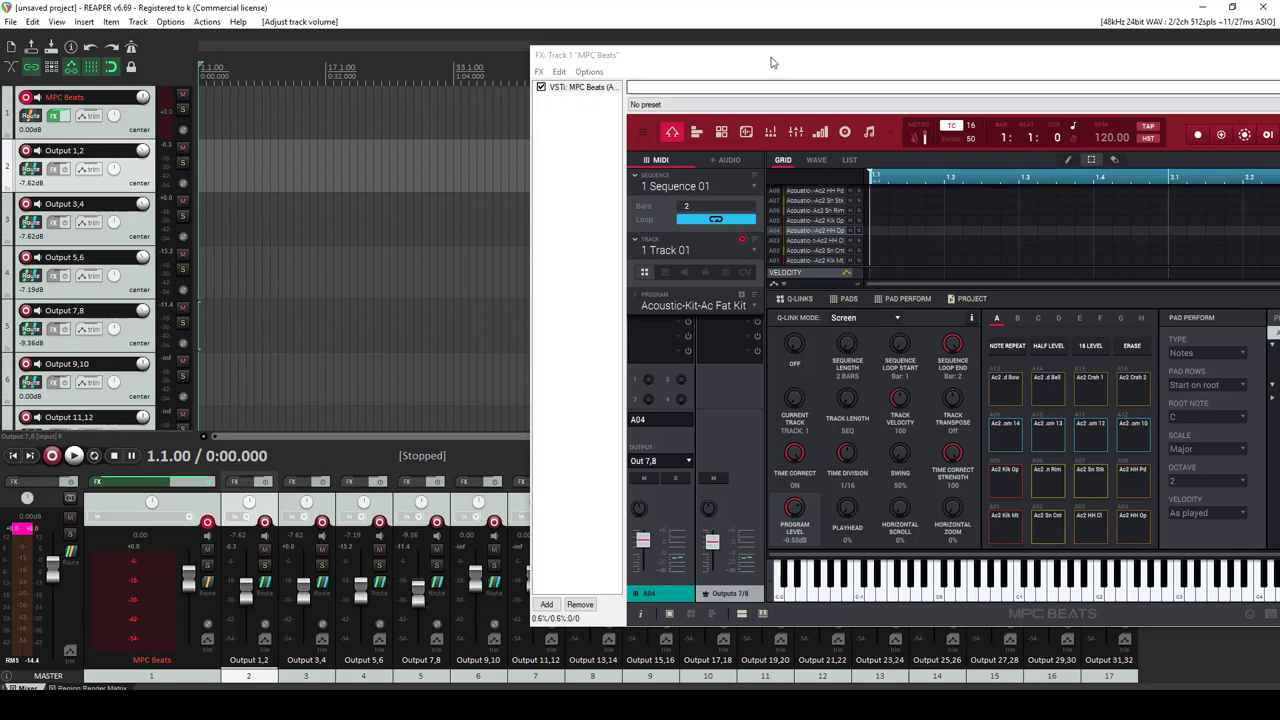
pyautogui.click(1021, 530)
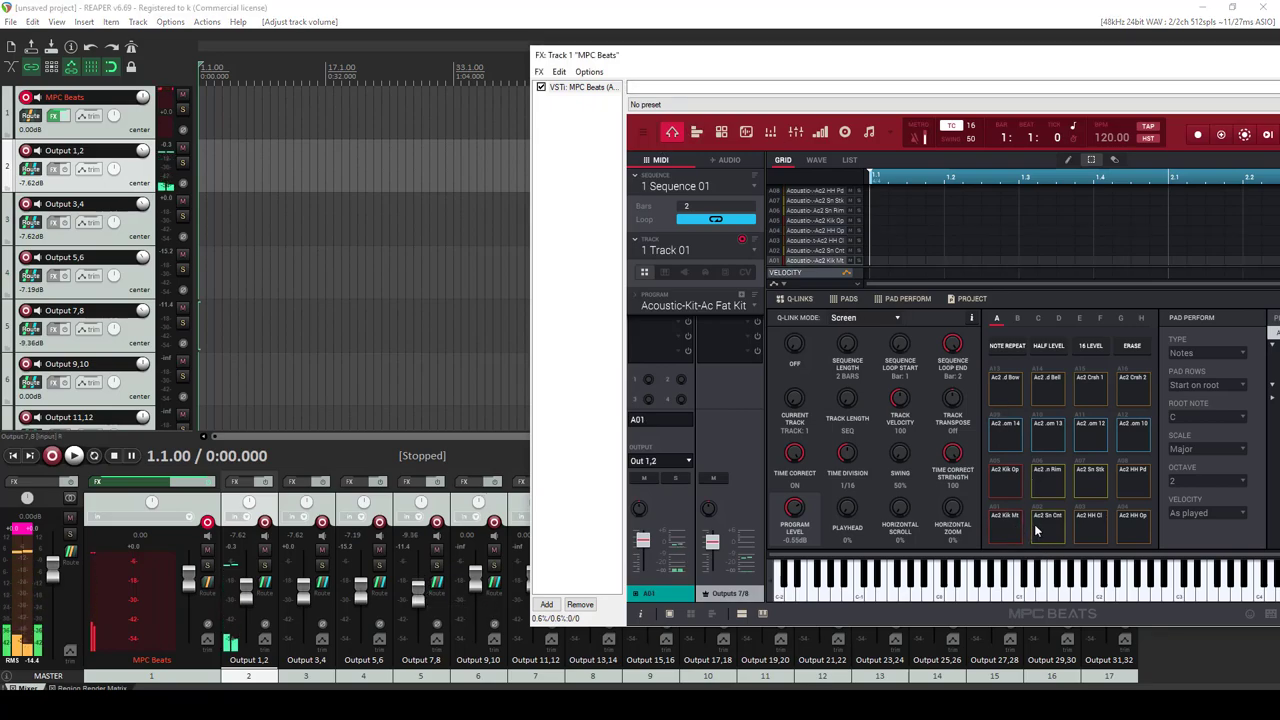
pyautogui.click(1042, 528)
pyautogui.click(1096, 520)
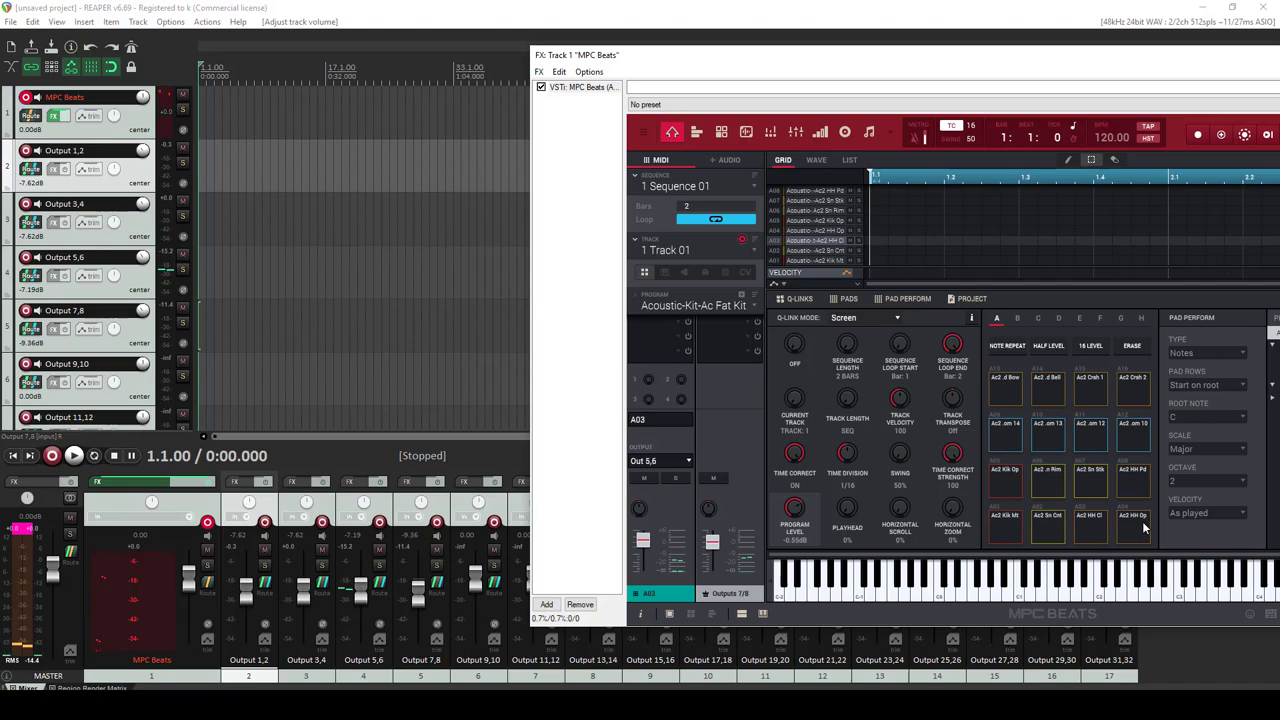
pyautogui.click(1138, 520)
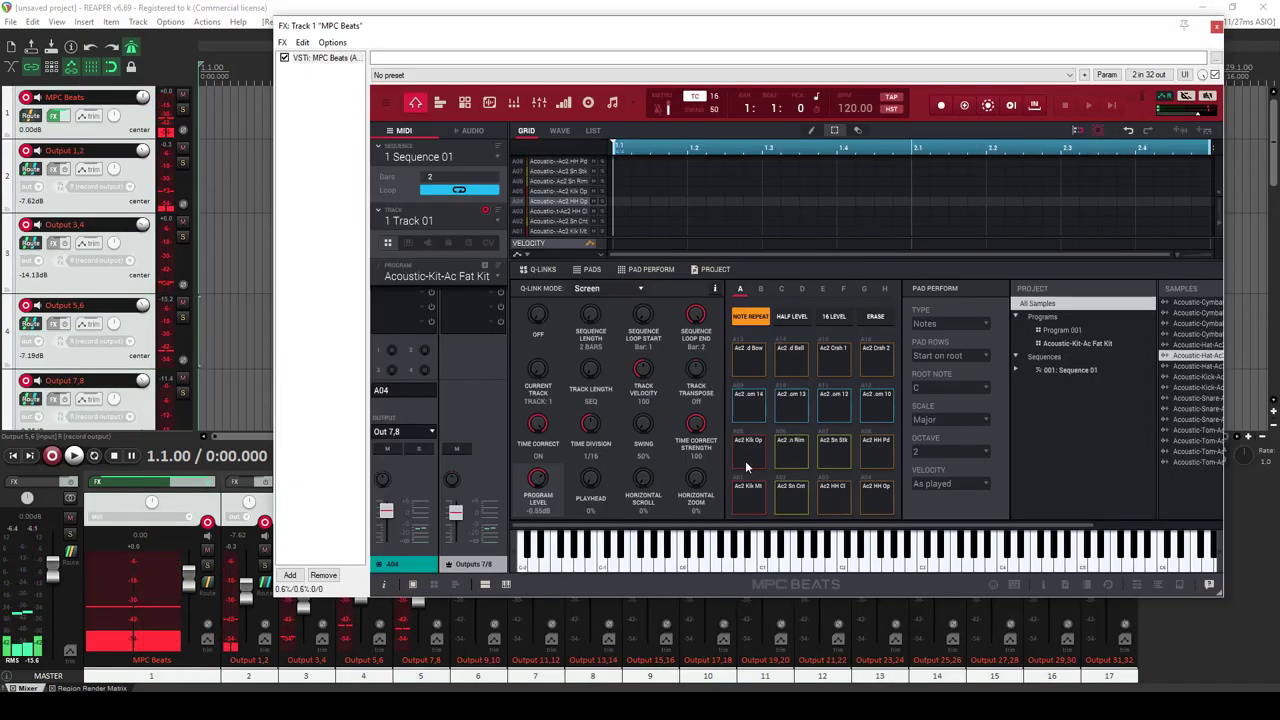
# Enable Note Repeat and set the Time Correct division to 16.
pyautogui.click(741, 317)
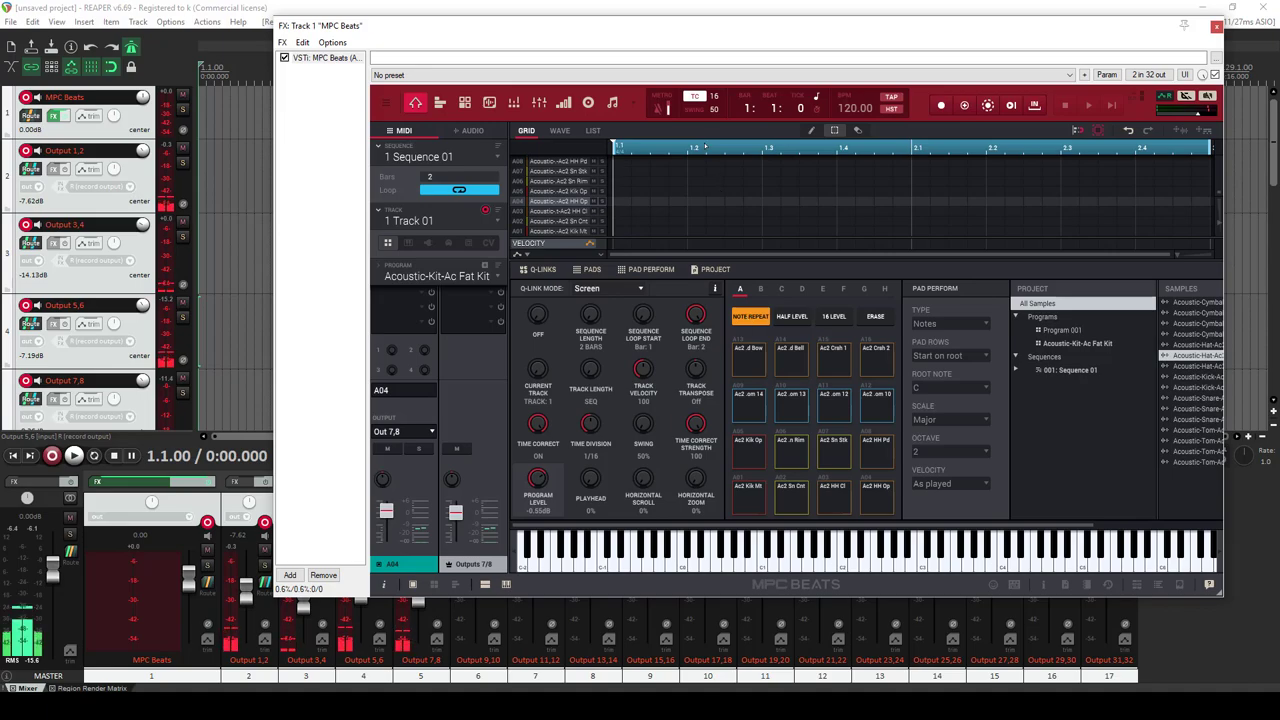
pyautogui.click(715, 97)
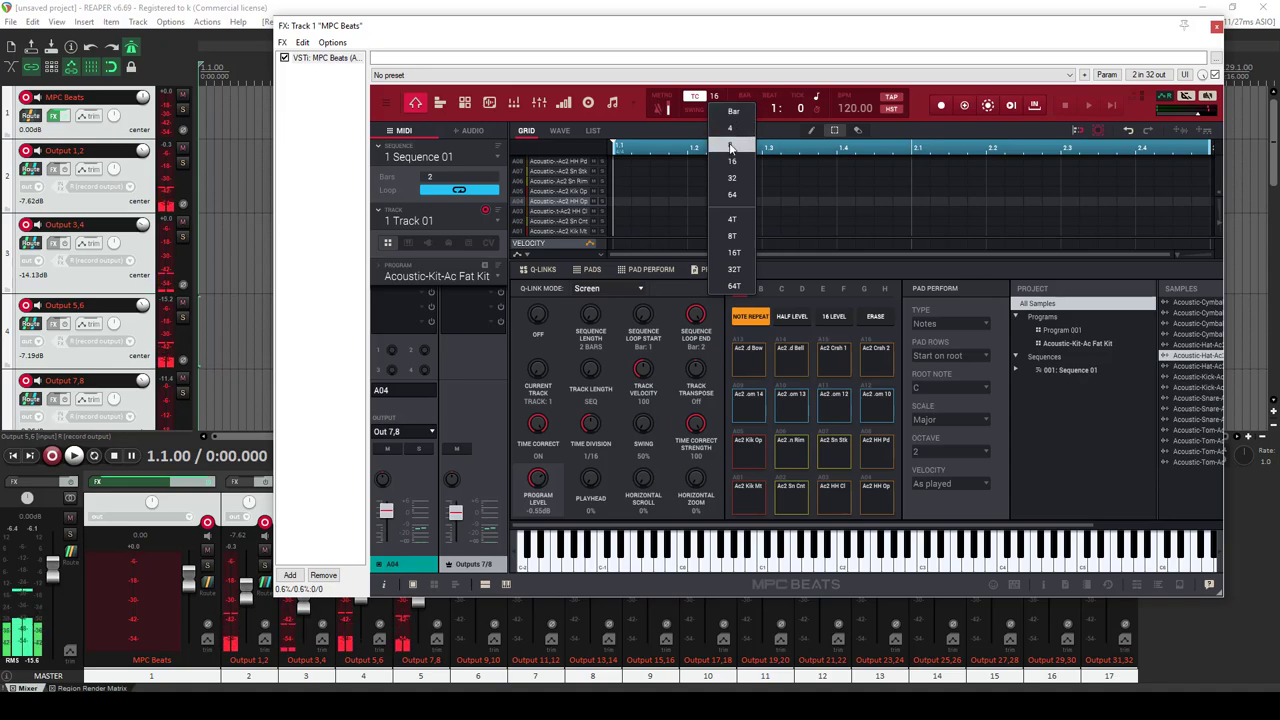
pyautogui.click(732, 164)
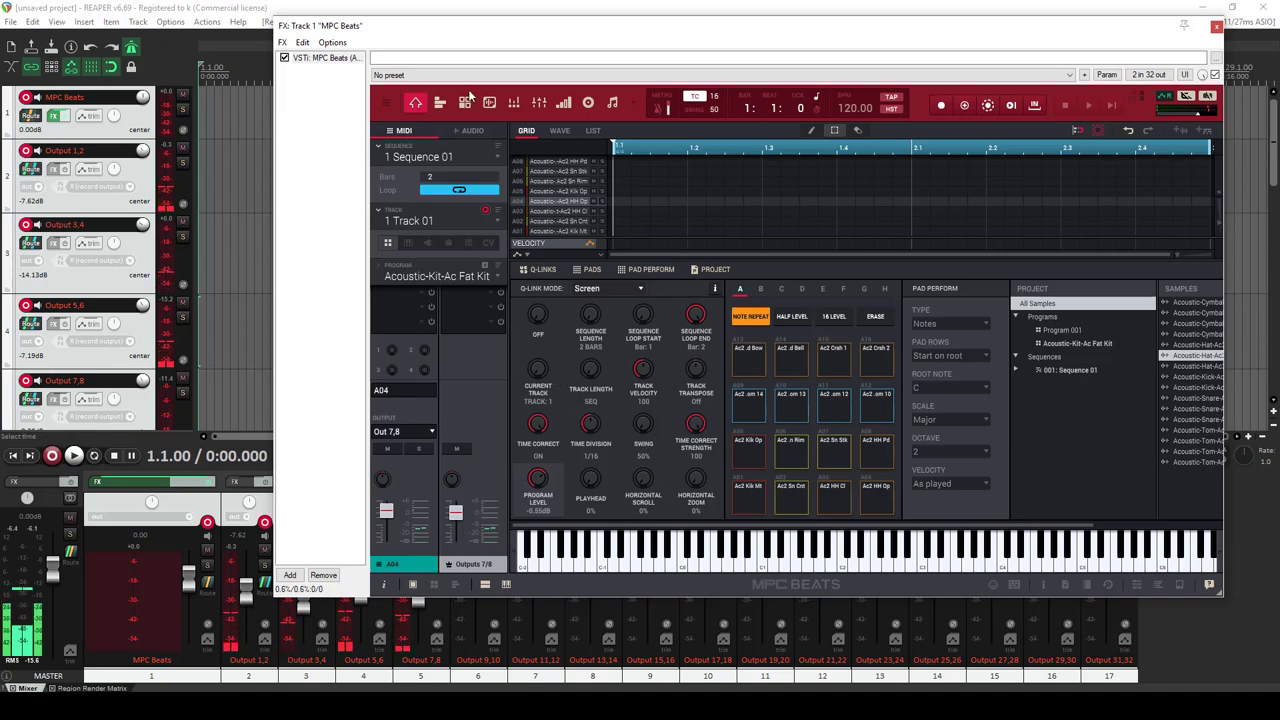
# Overdub repeated kick, open hi-hat and closed hi-hat notes on pads A01, A04 and A03 into the two-bar sequence.
pyautogui.moveTo(486, 37); pyautogui.dragTo(535, 40)
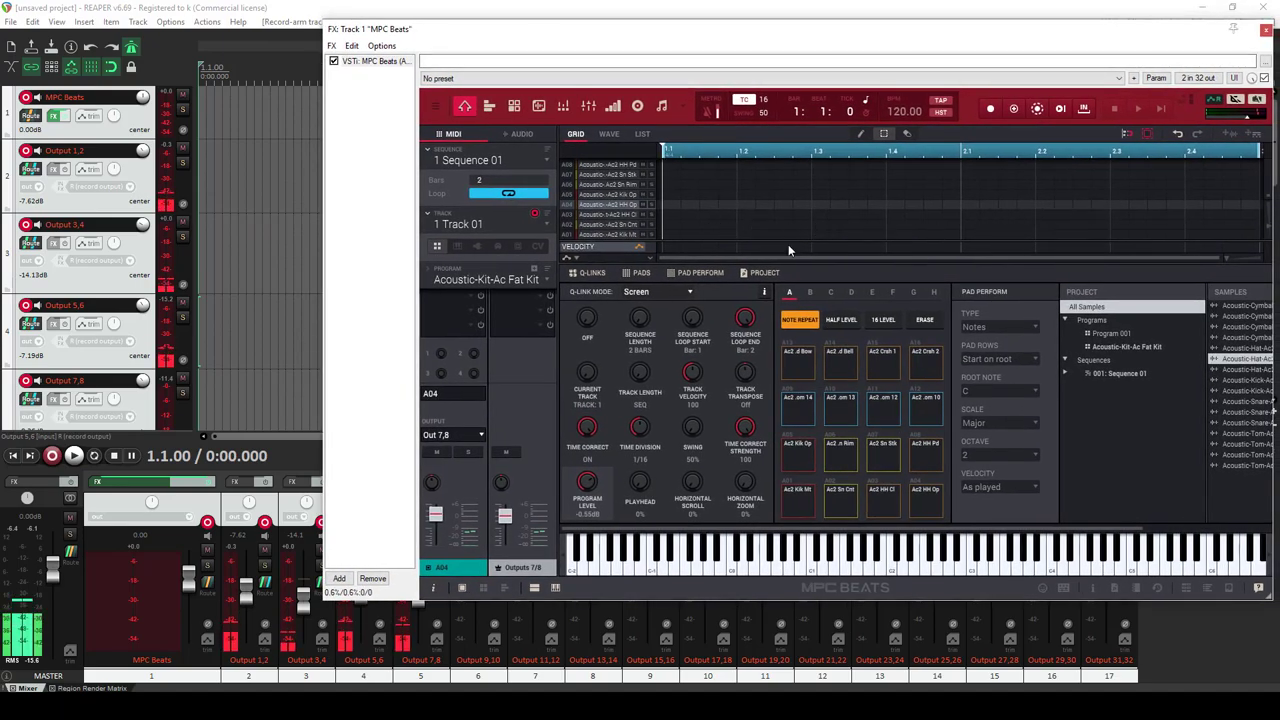
pyautogui.click(1014, 110)
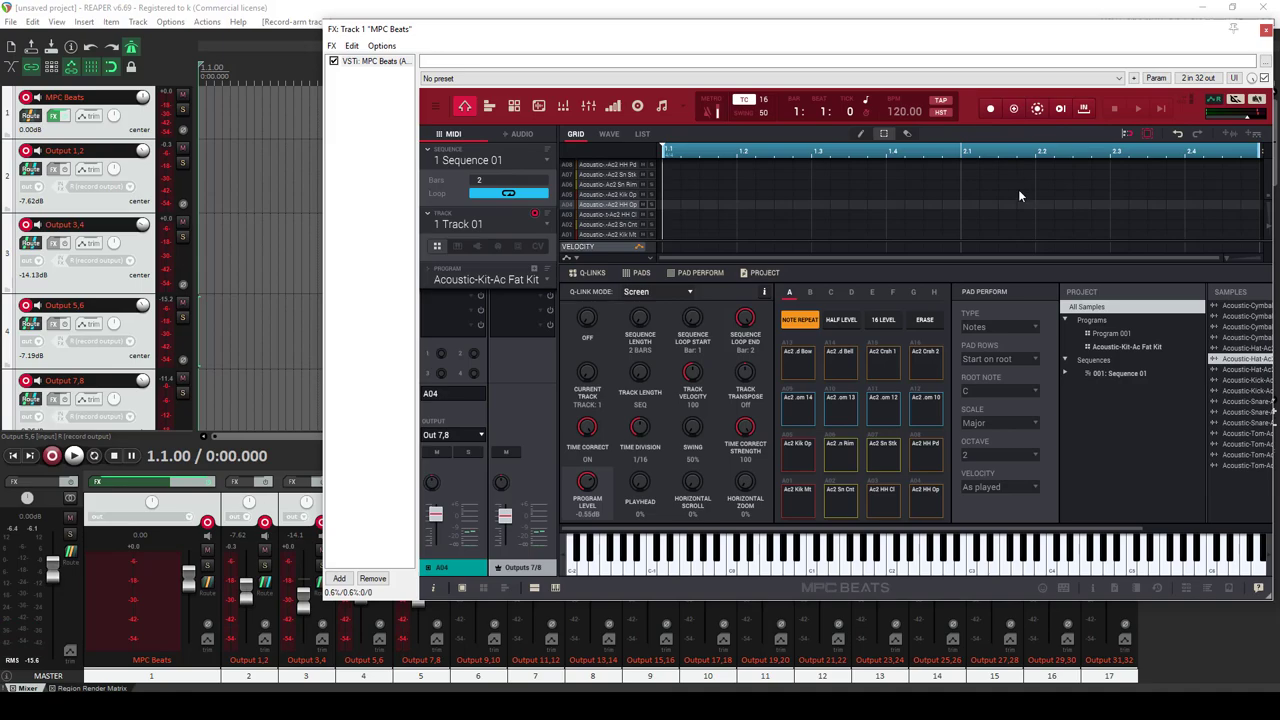
pyautogui.press('space')
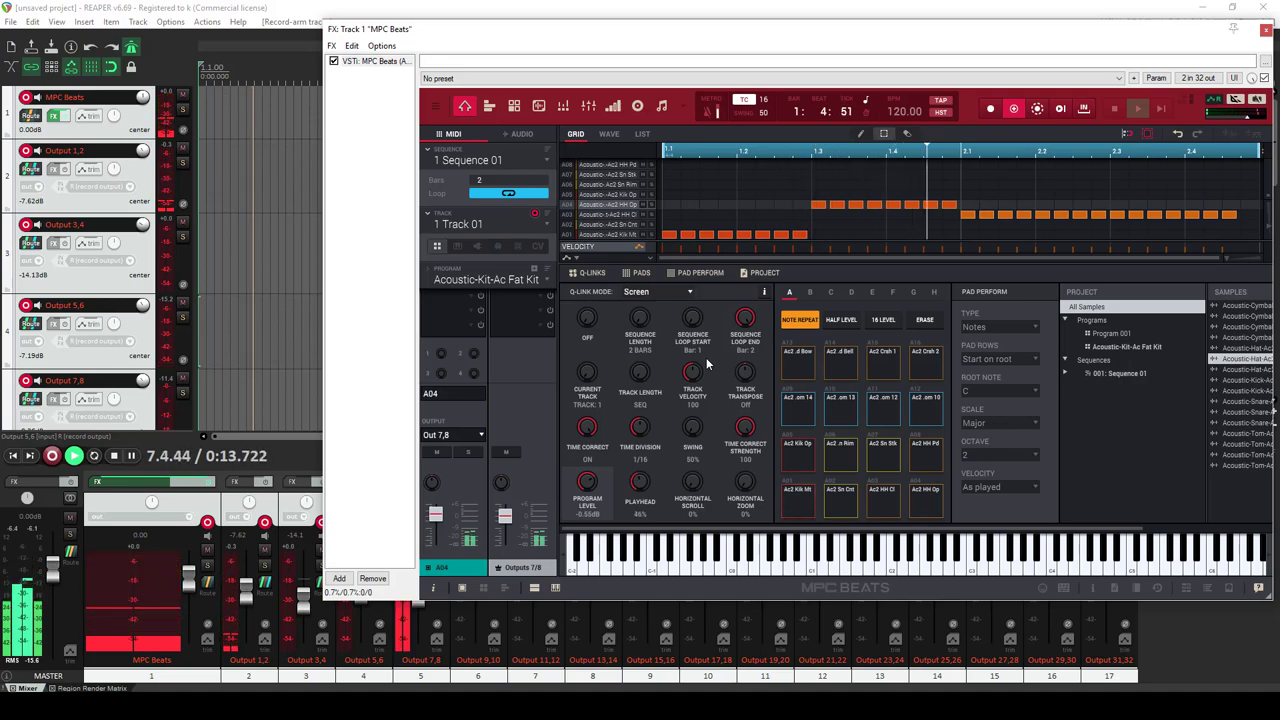
# Set the Time Correct division to 32, overdub short snare rolls on pad A02, and stop playback.
pyautogui.click(763, 100)
pyautogui.click(772, 180)
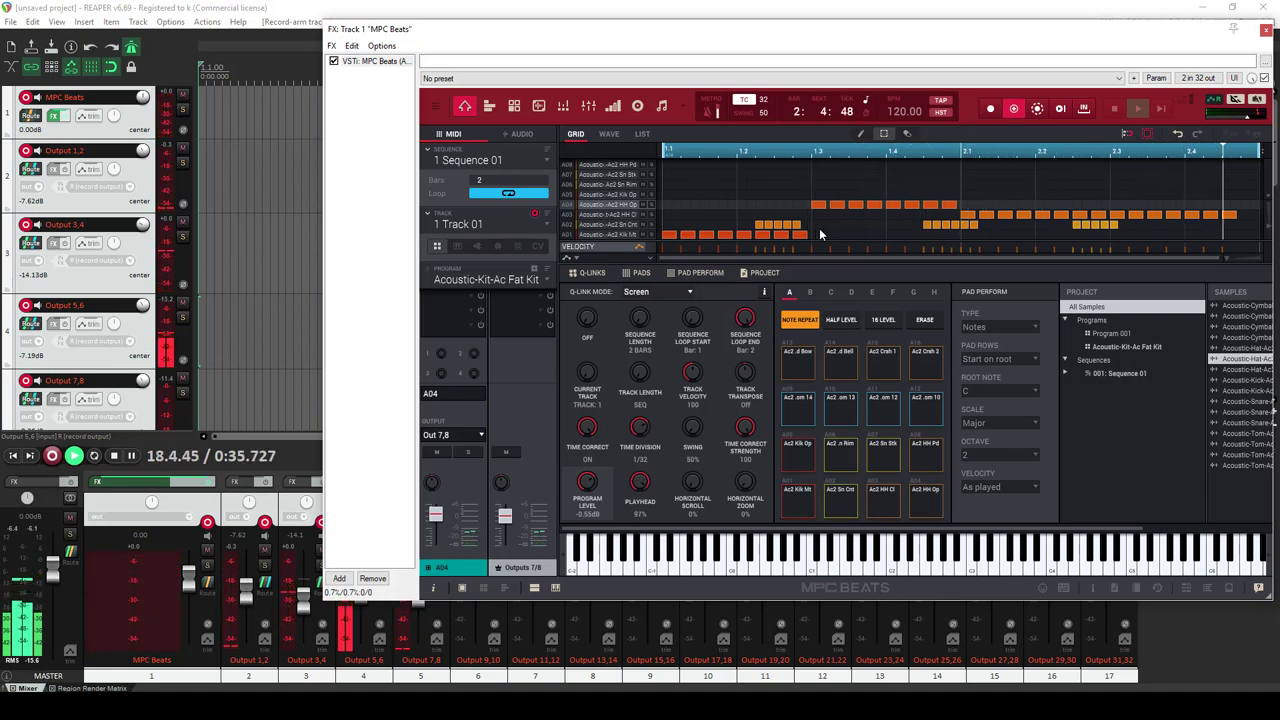
pyautogui.press('space')
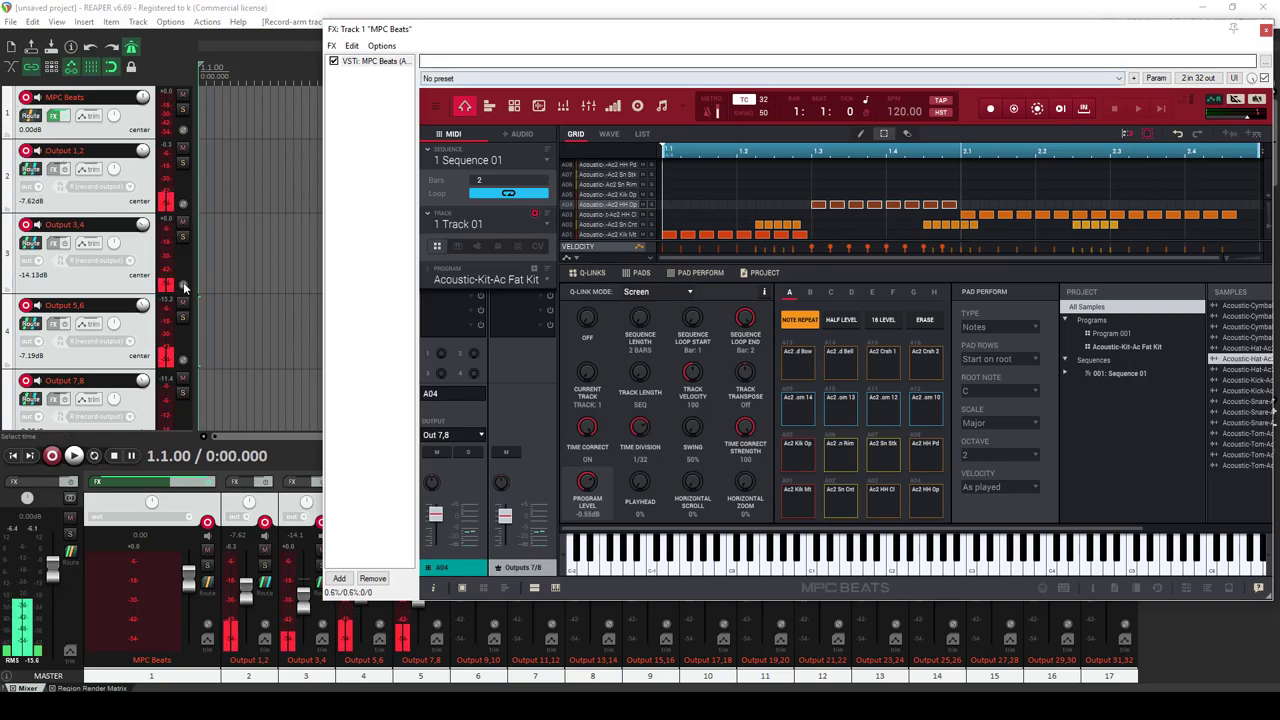
# Set the record mode of all selected tracks to mono output.
pyautogui.rightClick(33, 191)
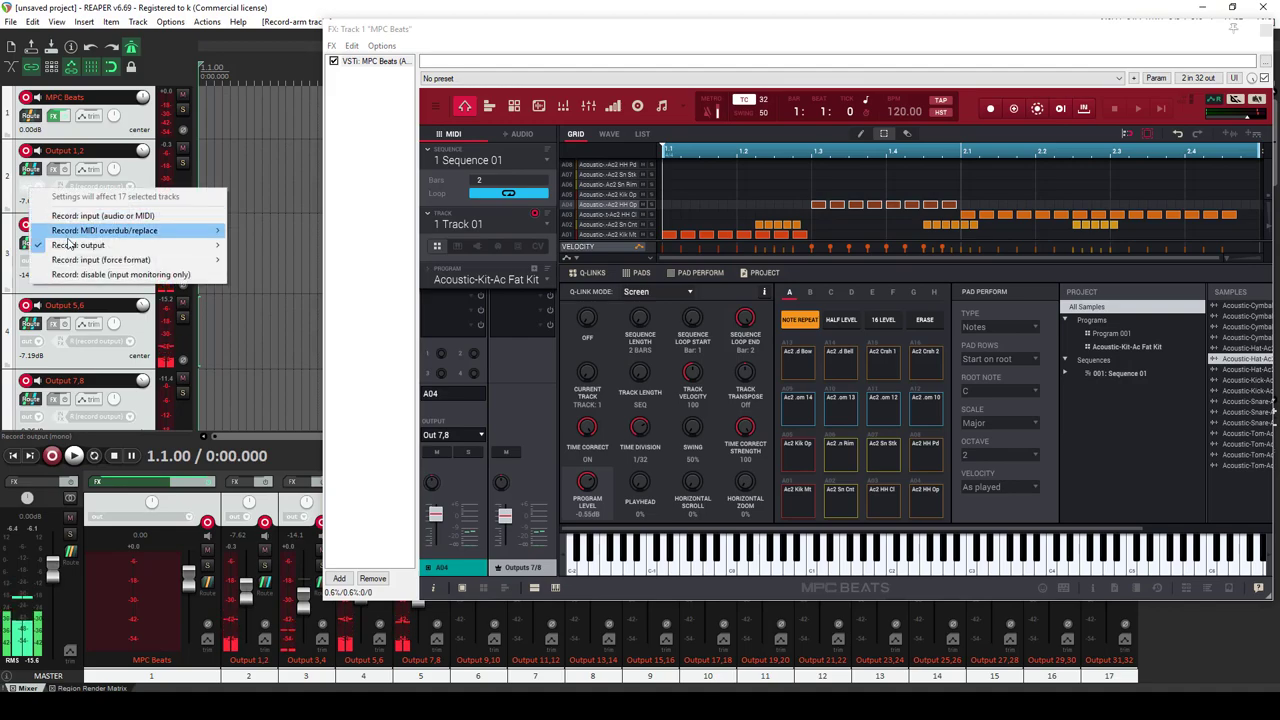
pyautogui.moveTo(150, 245)
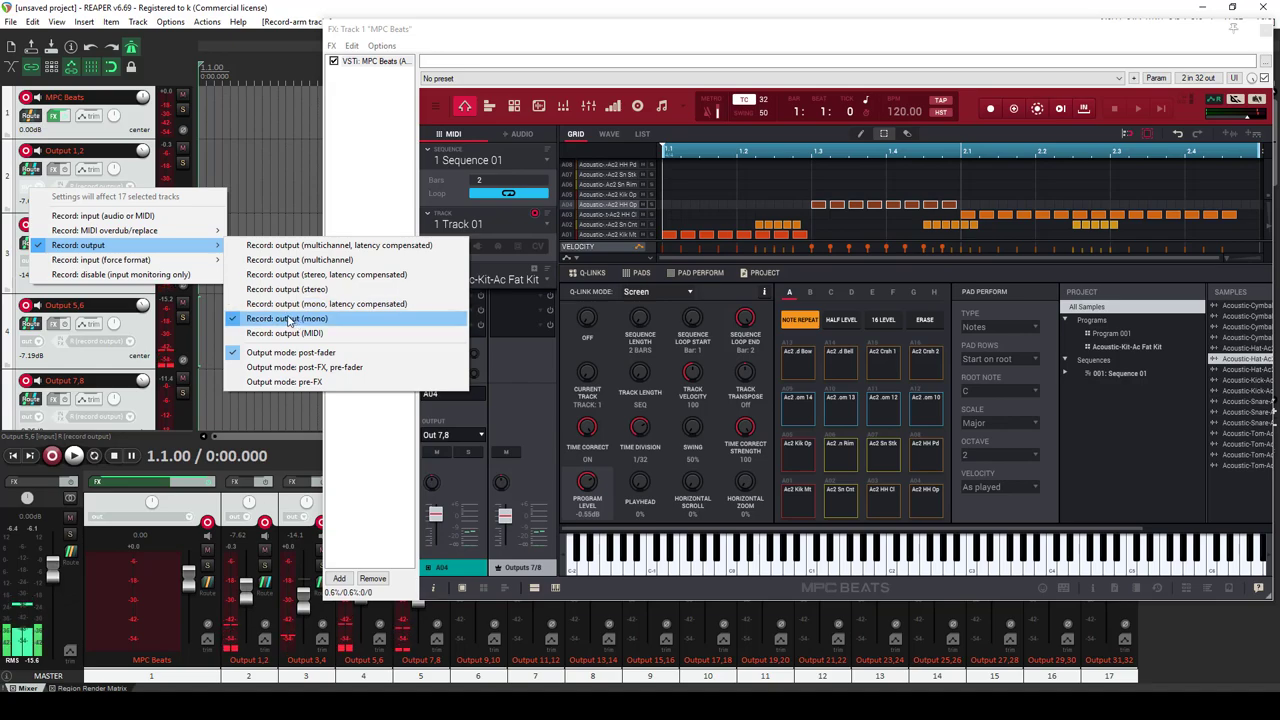
pyautogui.click(280, 318)
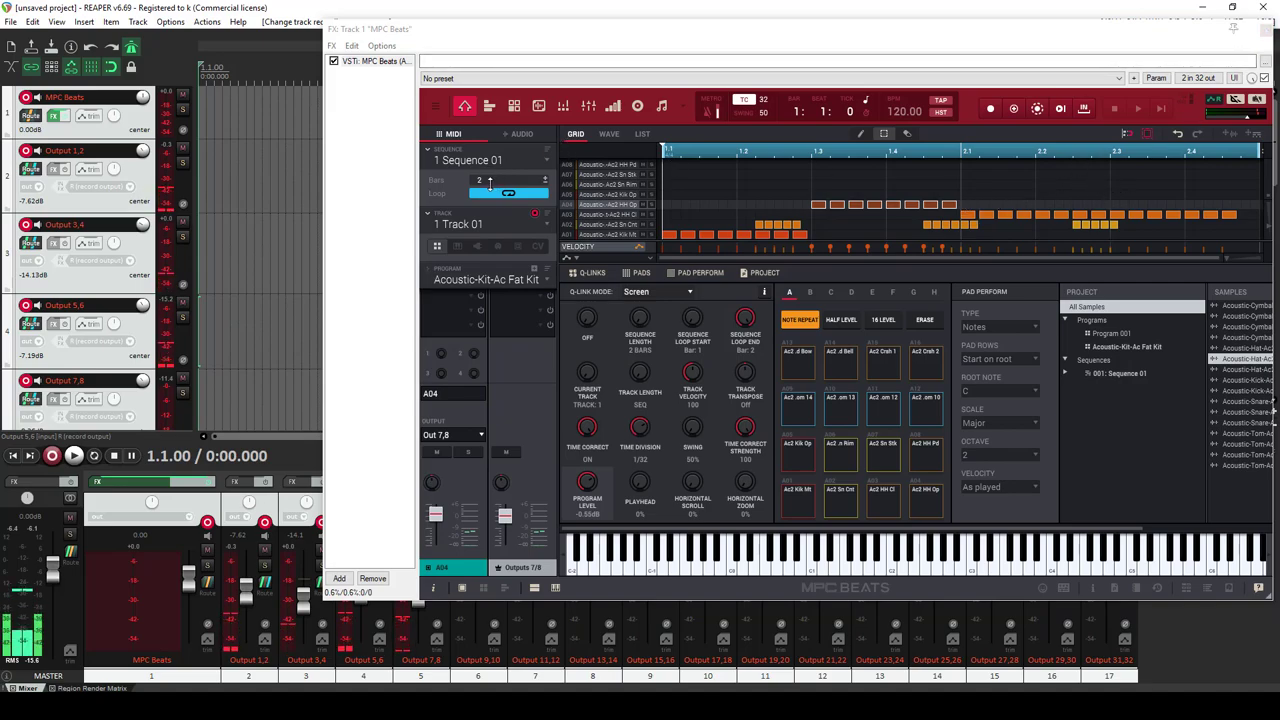
# Try sequence lengths of 60, 526 and 1 bars, and return the sequence to 2 bars.
pyautogui.moveTo(481, 178)
pyautogui.mouseDown()
pyautogui.moveTo(481, 190)
pyautogui.moveTo(481, 162)
pyautogui.mouseUp()
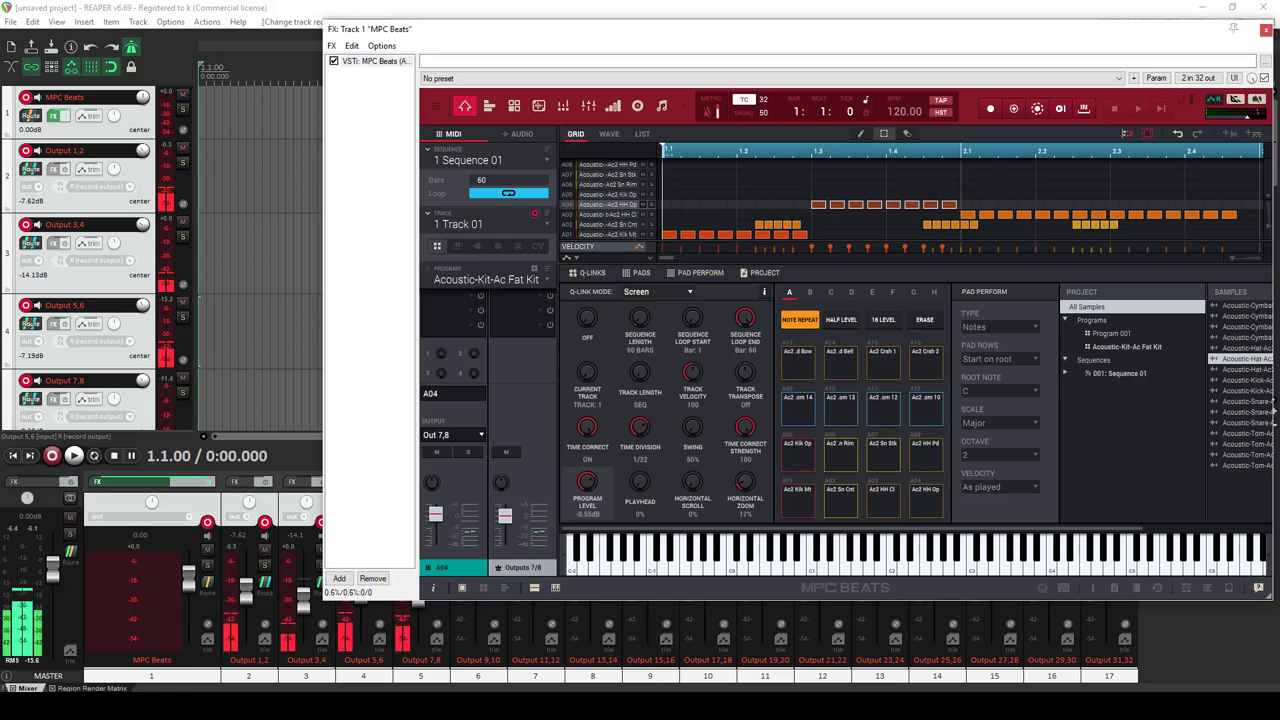
pyautogui.moveTo(483, 180); pyautogui.dragTo(483, 150)
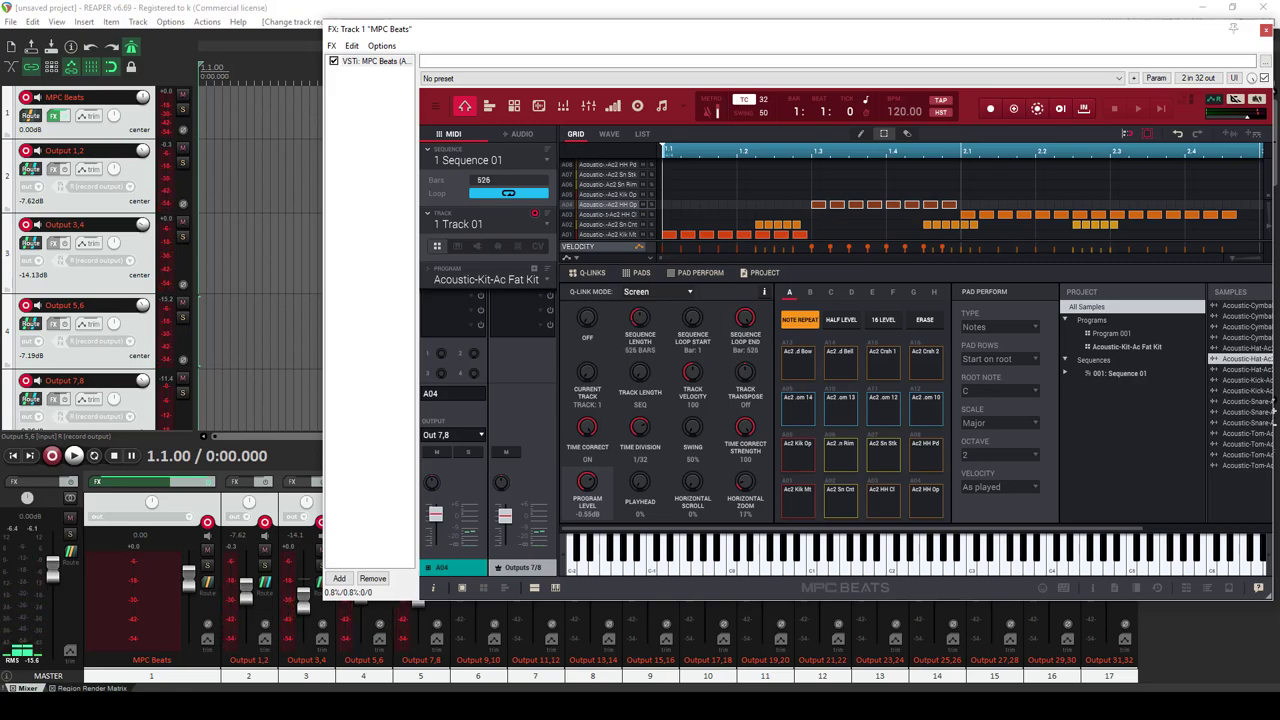
pyautogui.moveTo(484, 180); pyautogui.dragTo(484, 244)
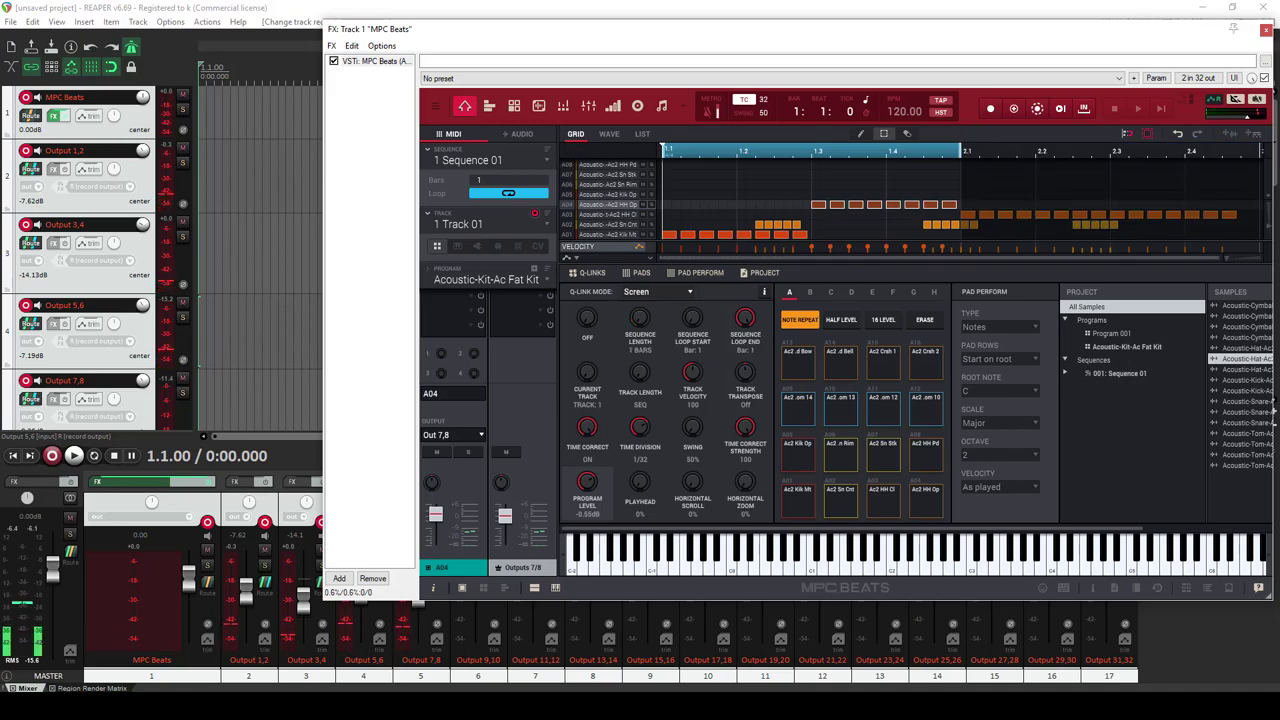
pyautogui.moveTo(1227, 258)
pyautogui.mouseDown()
pyautogui.moveTo(1237, 261)
pyautogui.moveTo(1203, 260)
pyautogui.moveTo(1246, 260)
pyautogui.moveTo(1206, 259)
pyautogui.mouseUp()
pyautogui.moveTo(963, 151); pyautogui.dragTo(1127, 152)
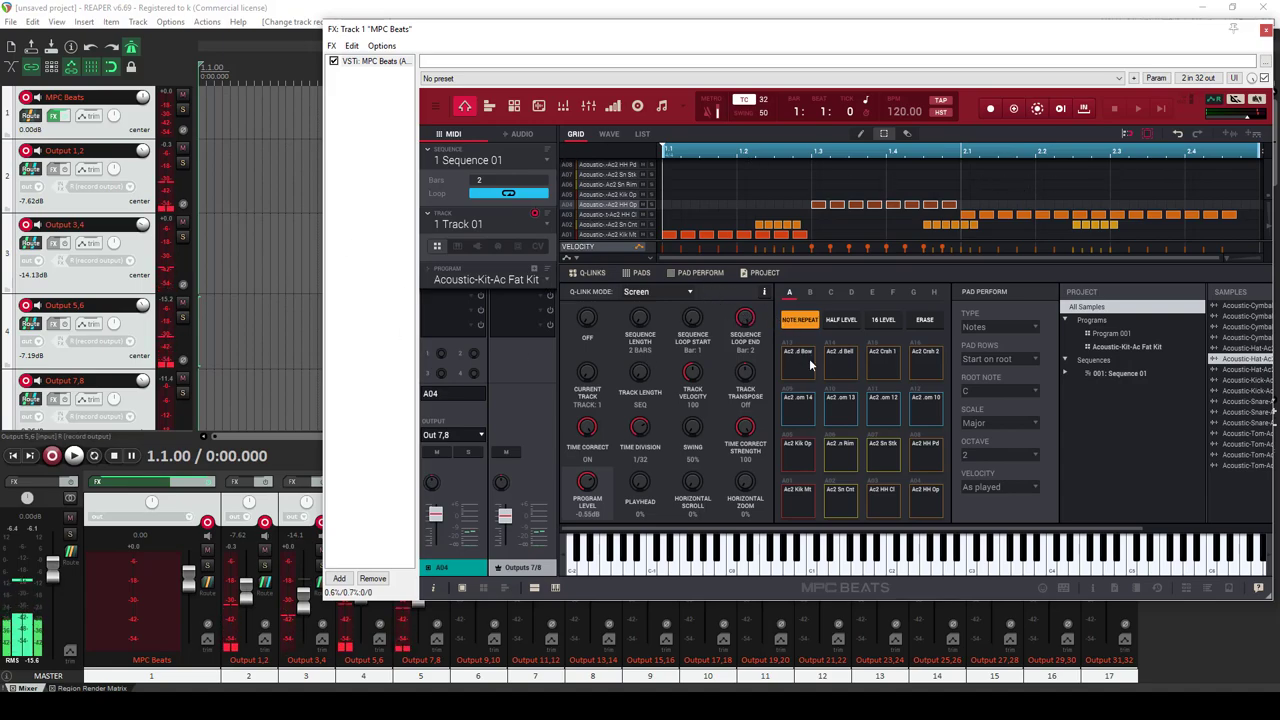
# Turn off Note Repeat, record the looping drum sequence onto the armed output tracks from the project start, and stop recording.
pyautogui.click(800, 323)
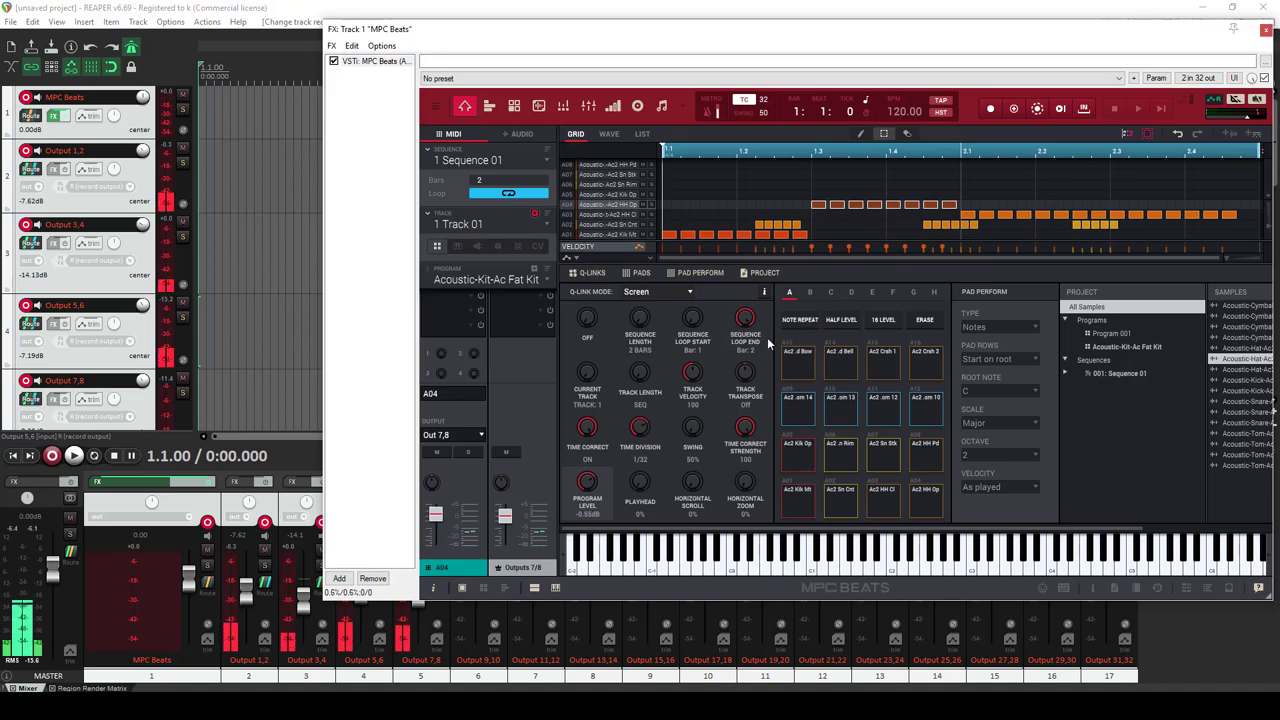
pyautogui.click(12, 456)
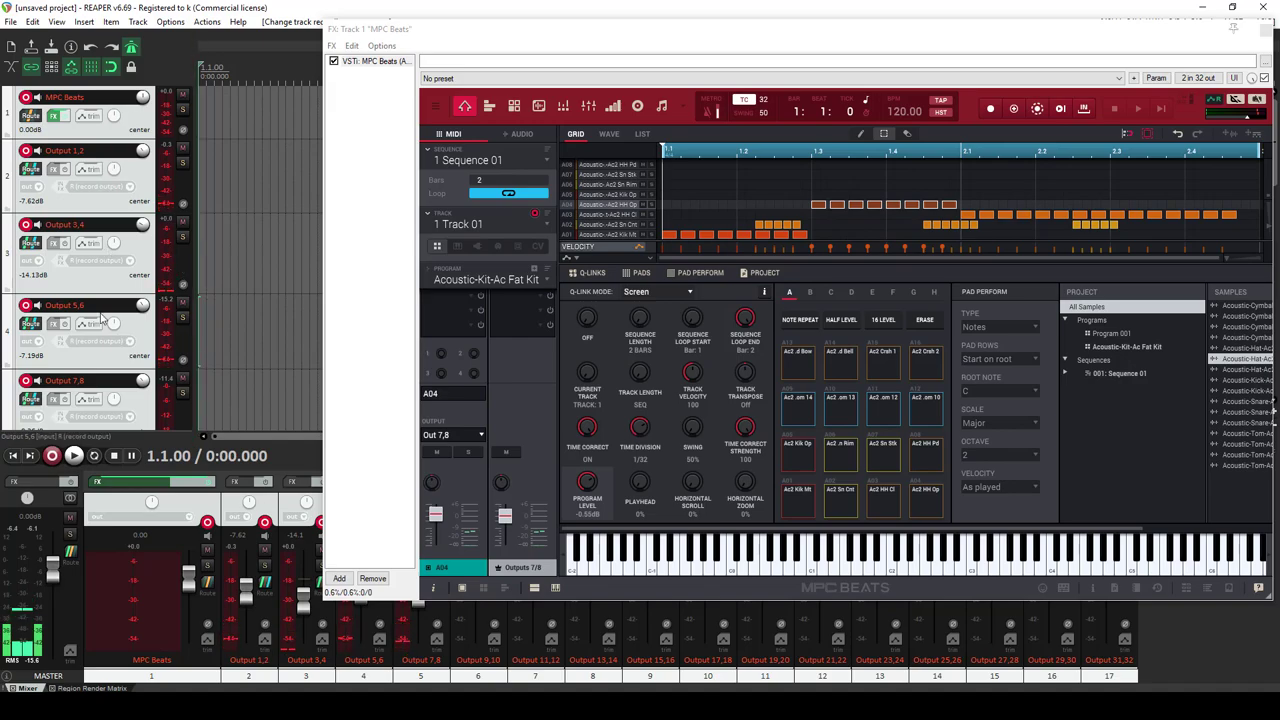
pyautogui.click(52, 456)
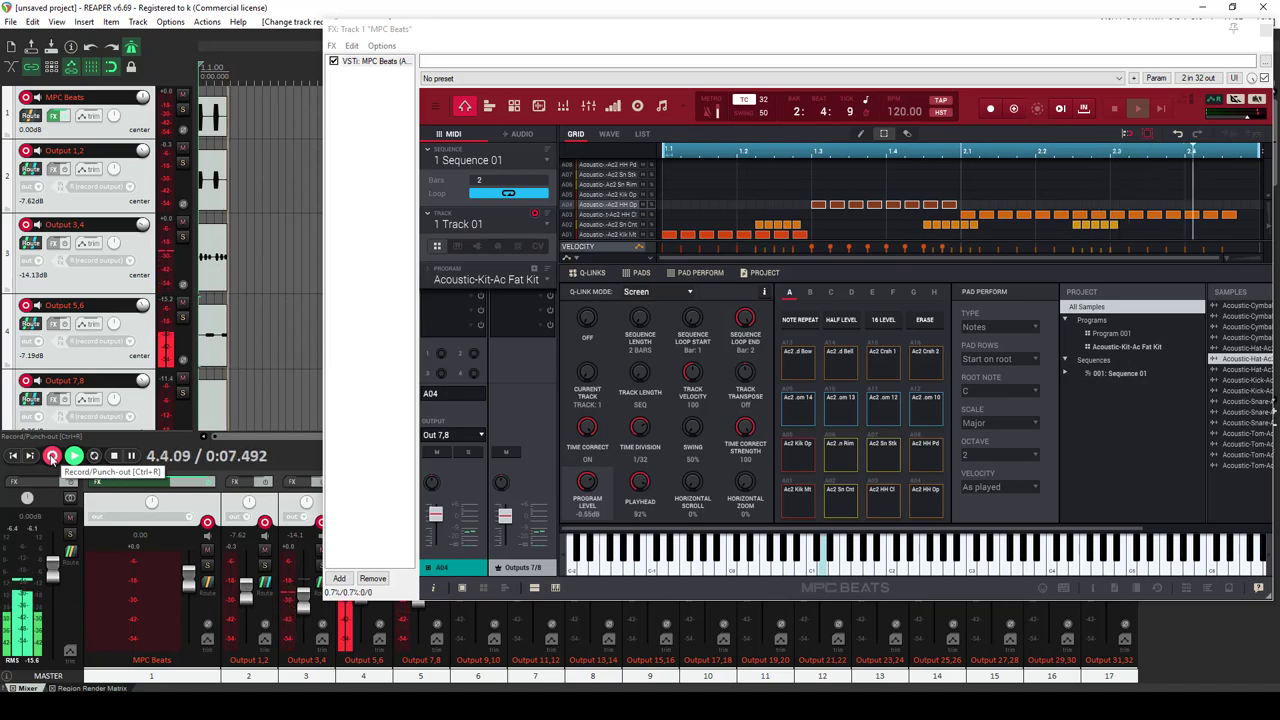
pyautogui.moveTo(517, 37); pyautogui.dragTo(623, 47)
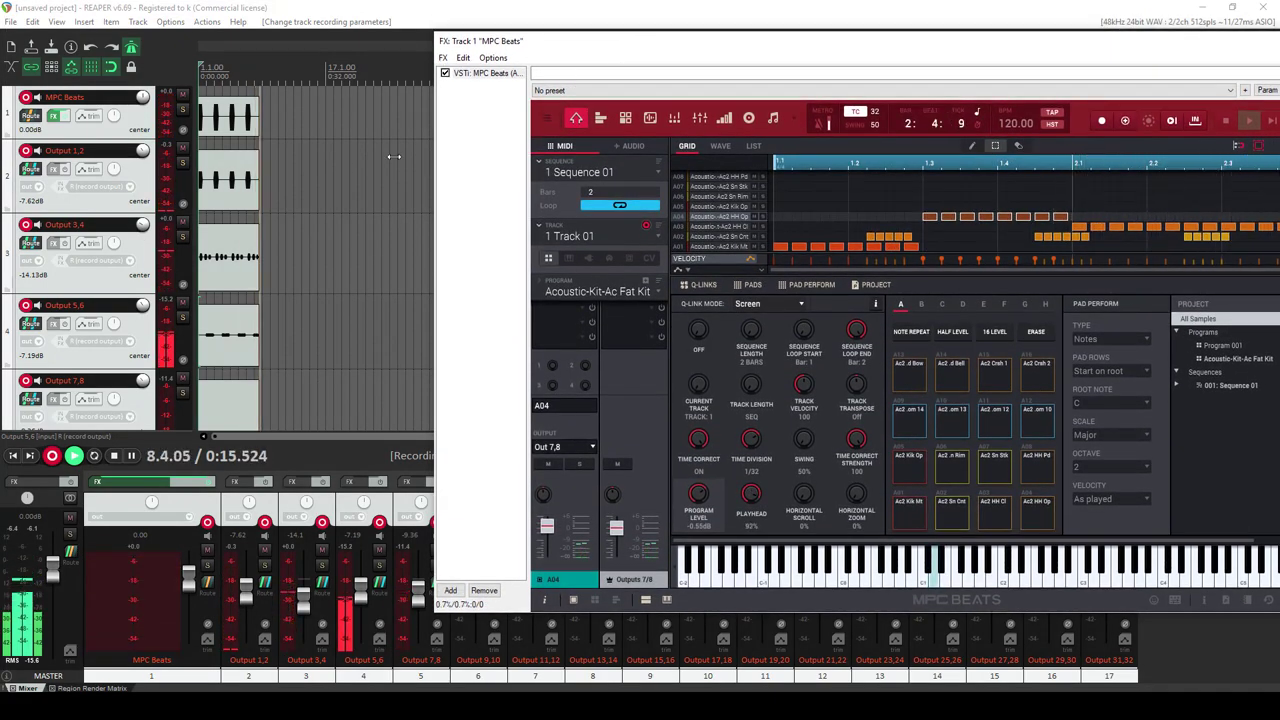
pyautogui.click(111, 457)
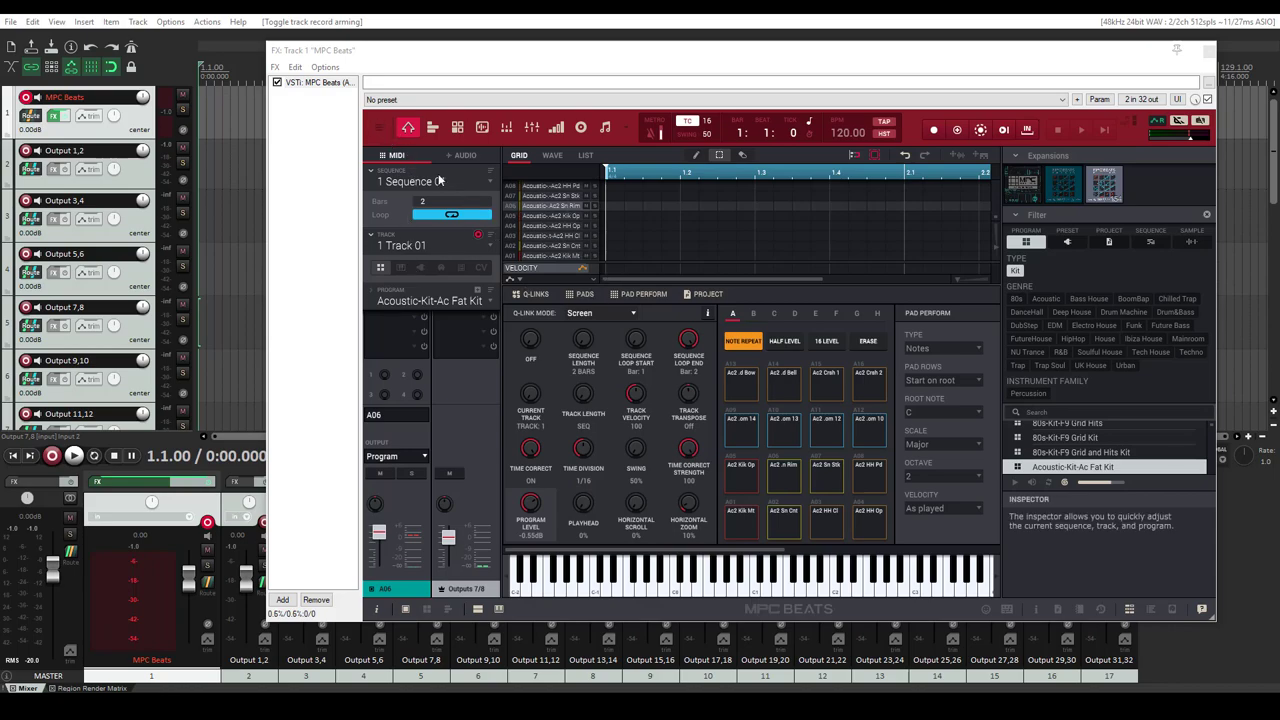
# Open the MPC Beats Save Project As dialog and cancel it without saving.
pyautogui.click(379, 127)
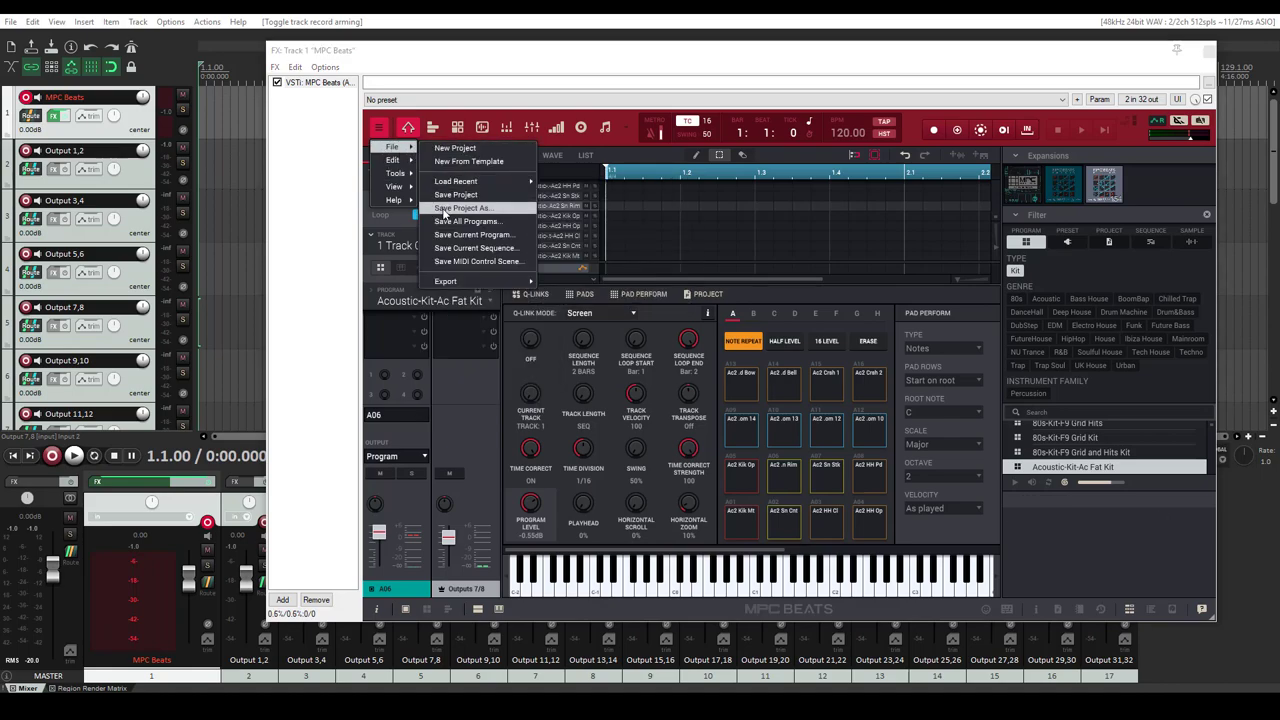
pyautogui.click(462, 208)
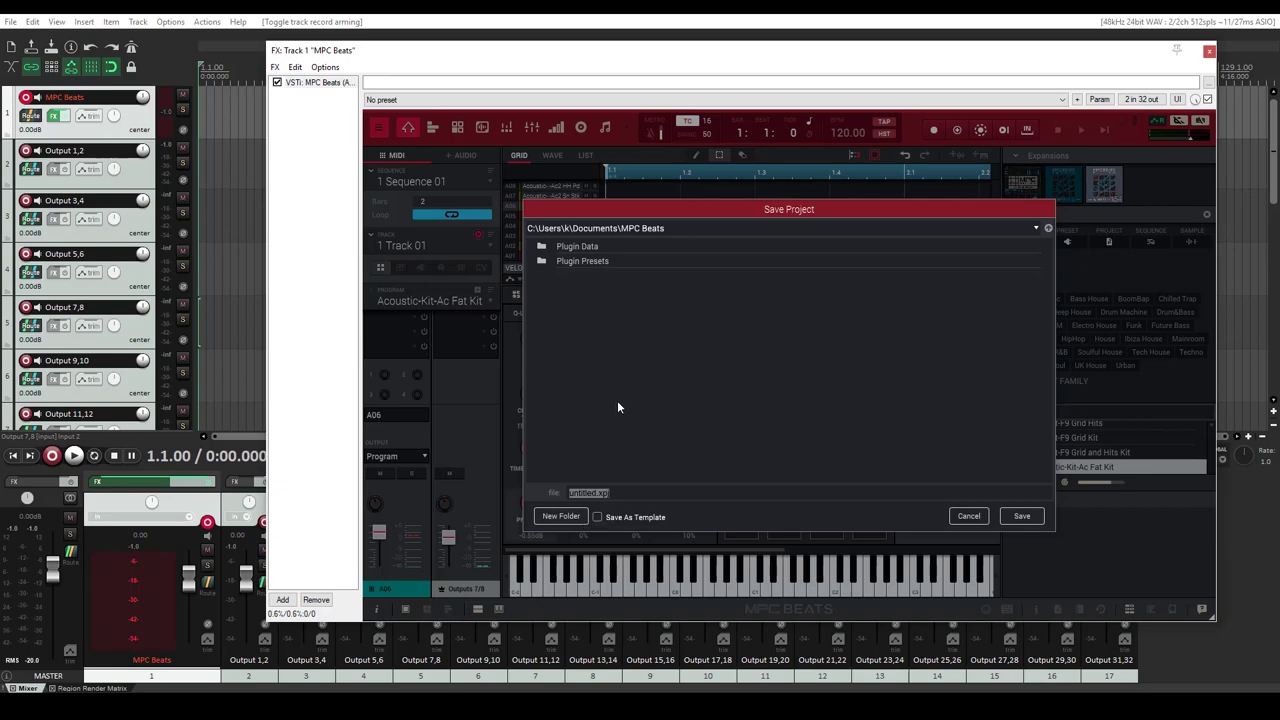
pyautogui.click(969, 516)
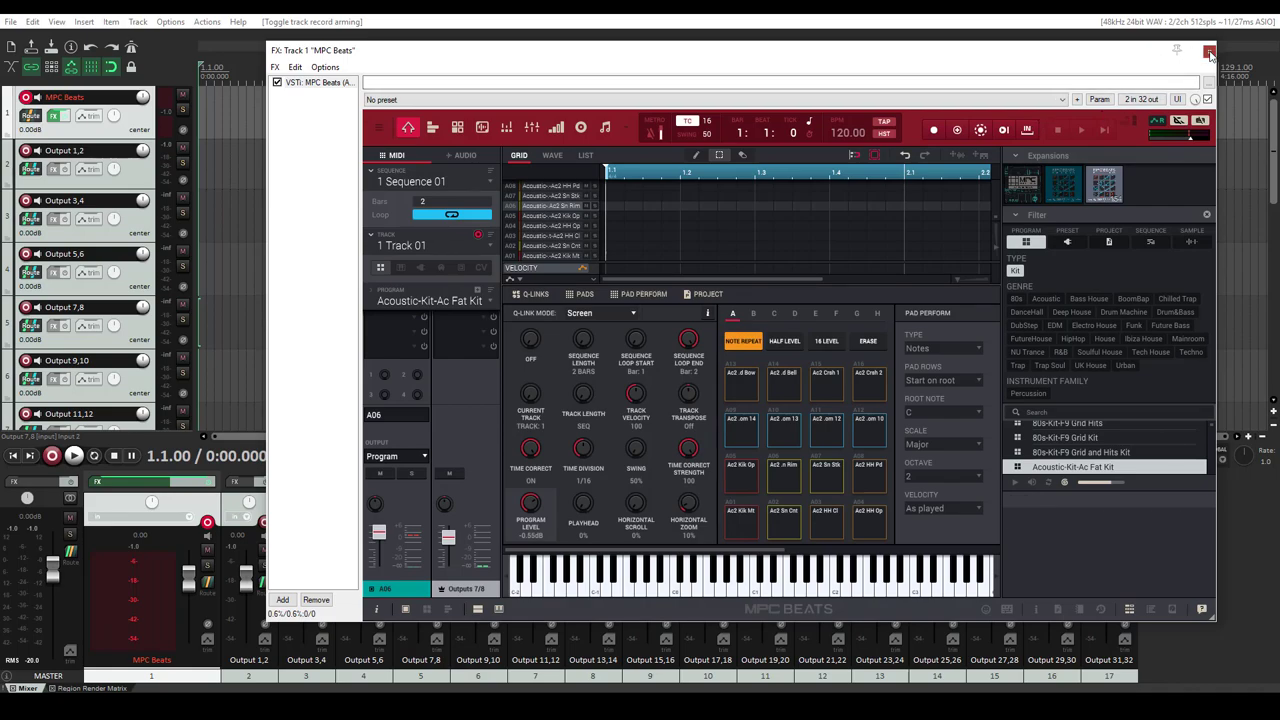
# Close the plugin window, open the dialog for saving the REAPER project as a template, and cancel it.
pyautogui.press('Escape')
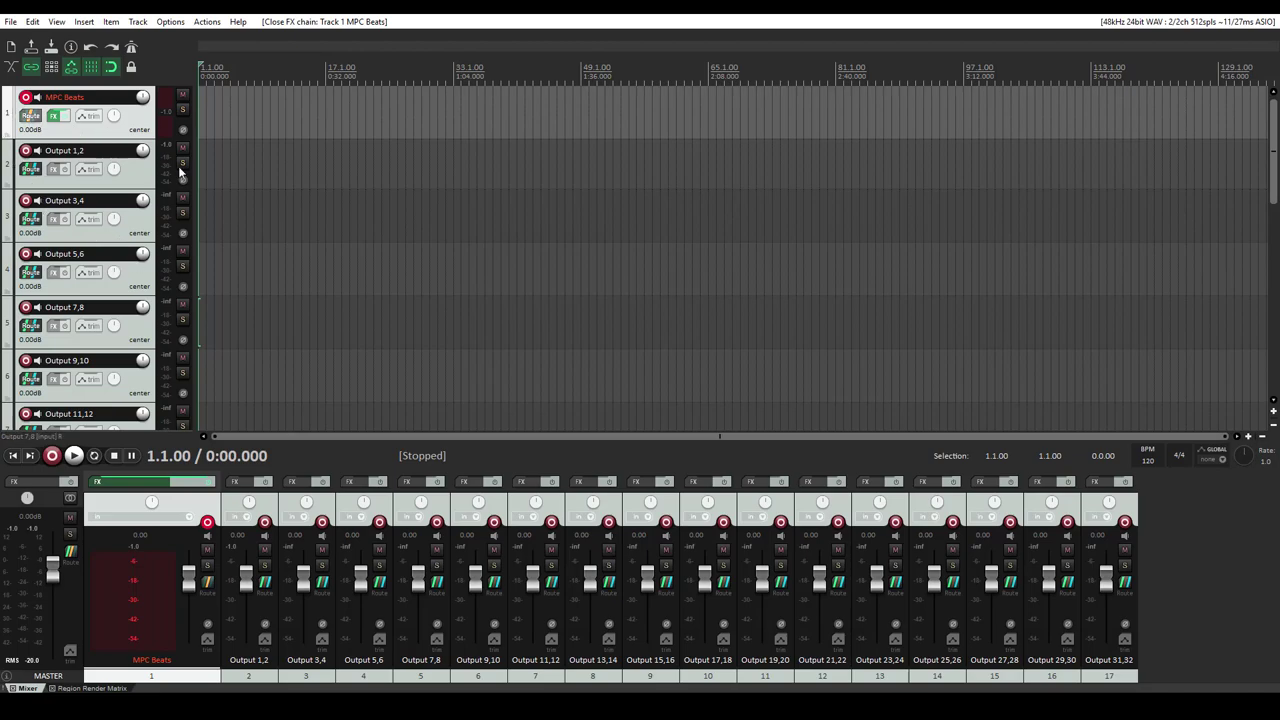
pyautogui.click(10, 21)
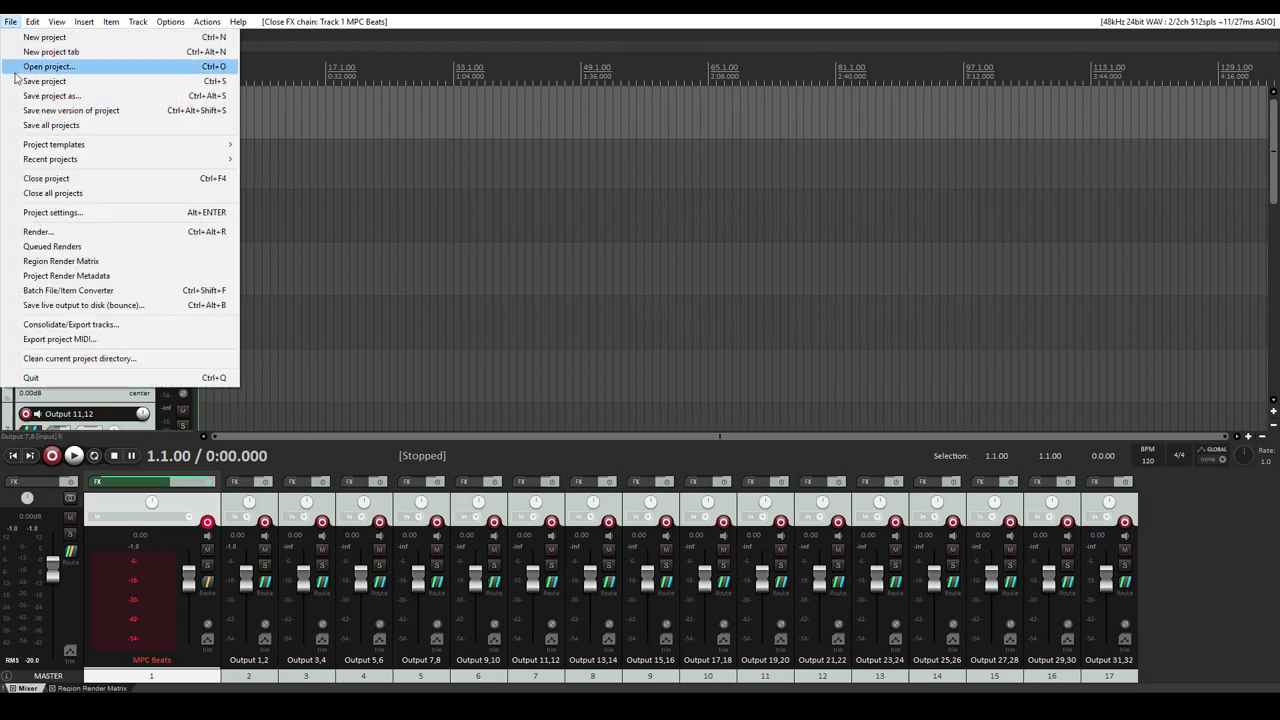
pyautogui.moveTo(19, 148)
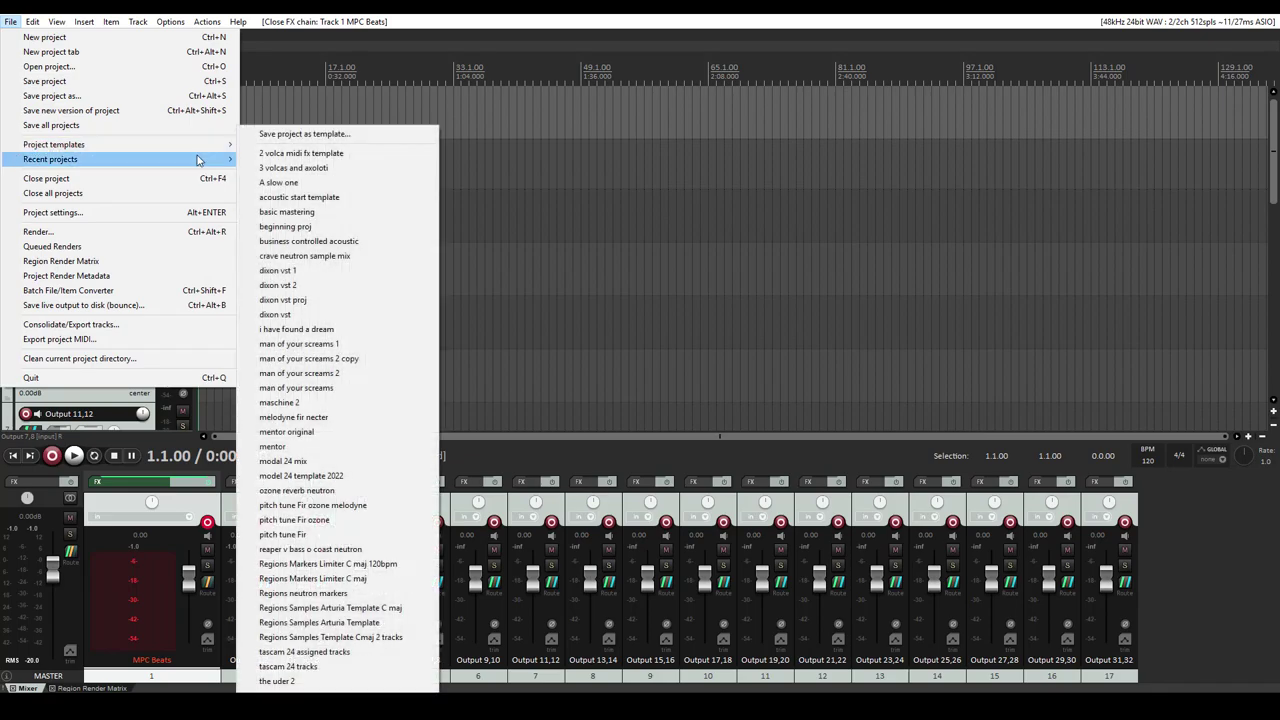
pyautogui.click(267, 137)
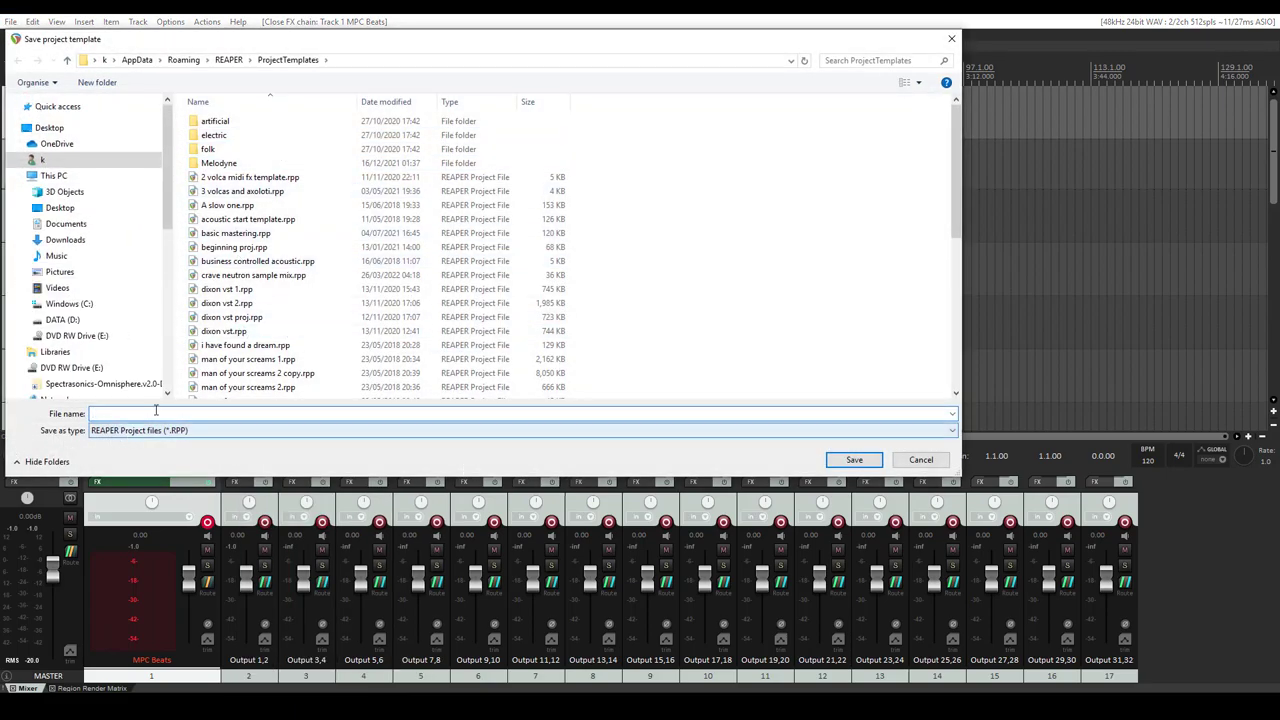
pyautogui.click(938, 461)
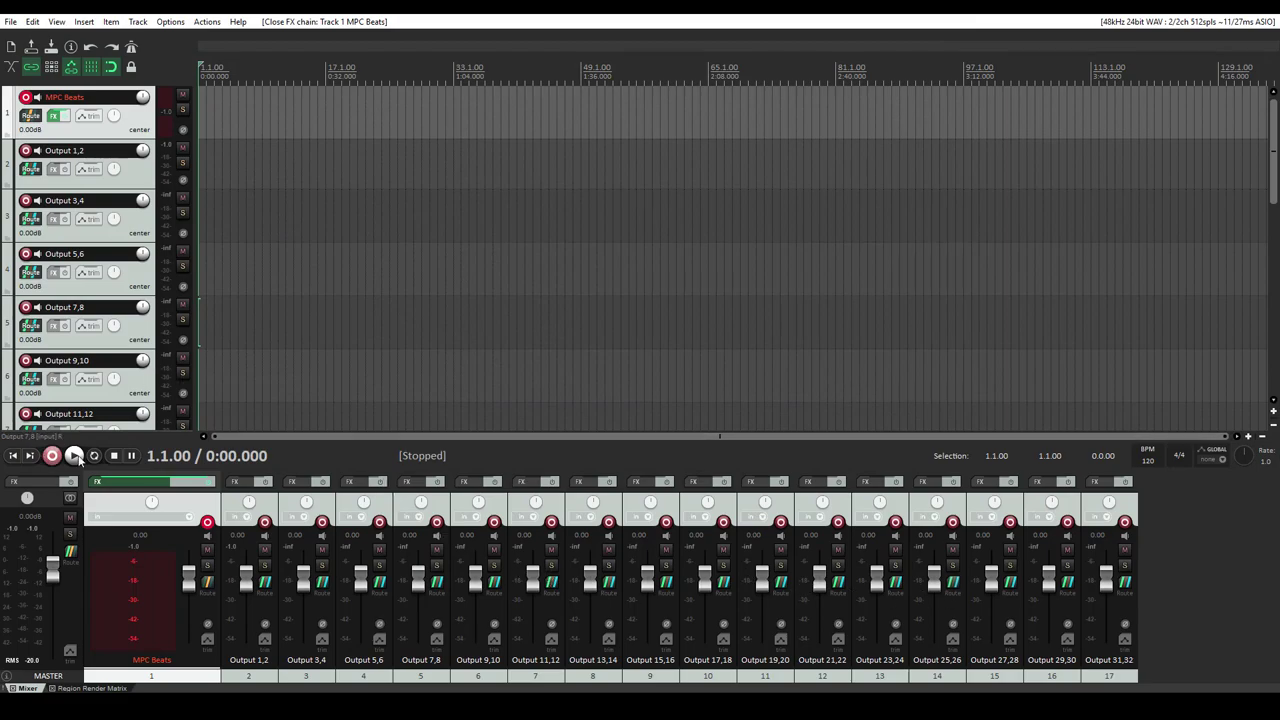
# Reopen the MPC Beats plugin on track 1 and play pads A01 and A02 to check their output routing.
pyautogui.click(120, 482)
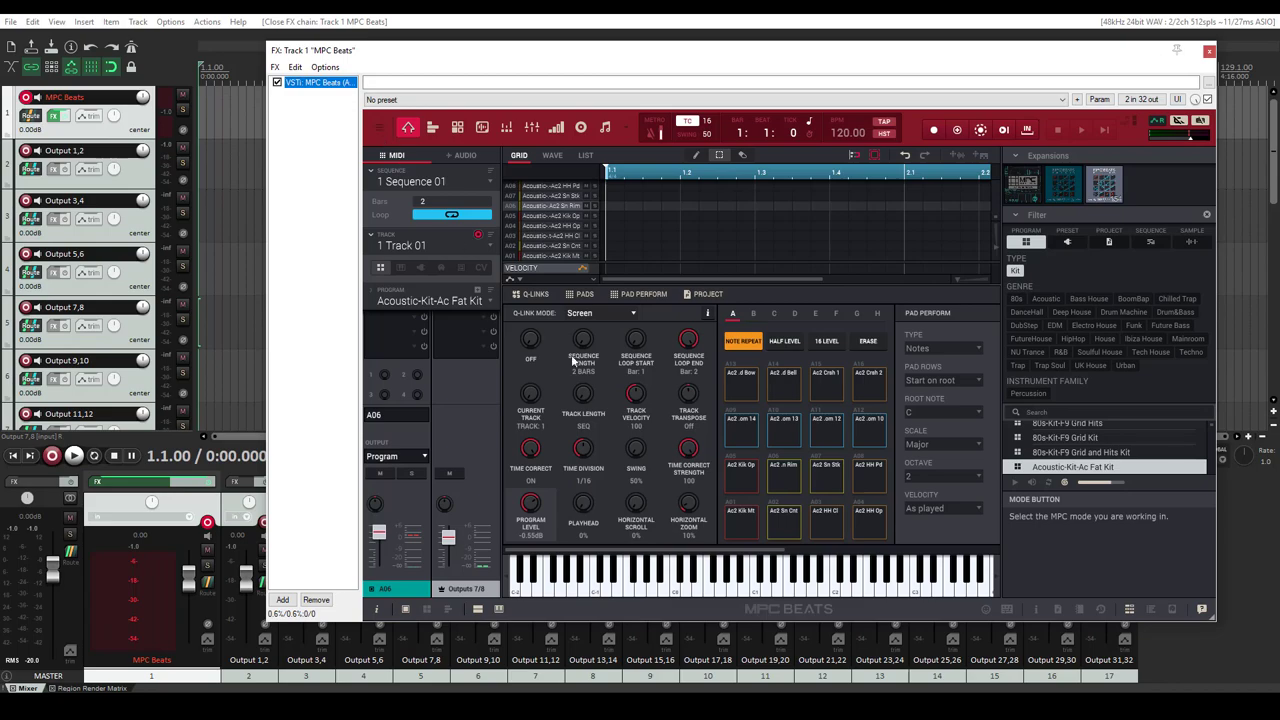
pyautogui.click(741, 523)
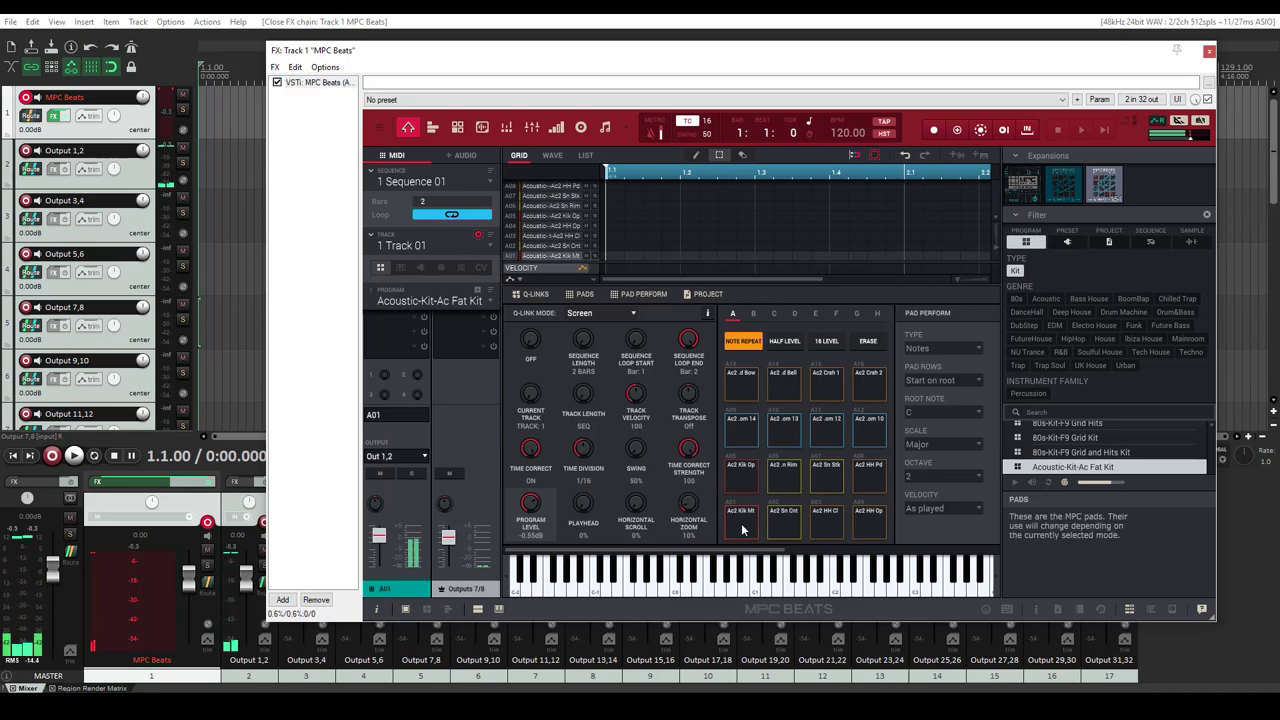
pyautogui.click(776, 522)
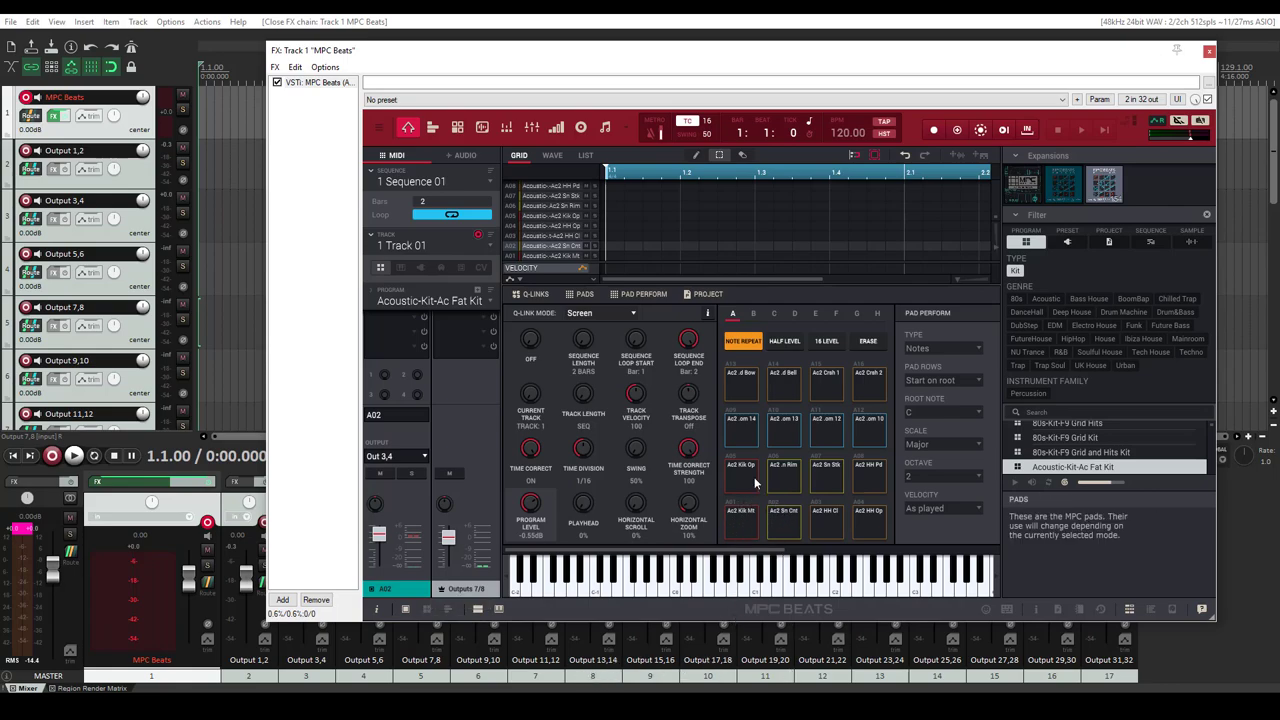
pyautogui.click(10, 23)
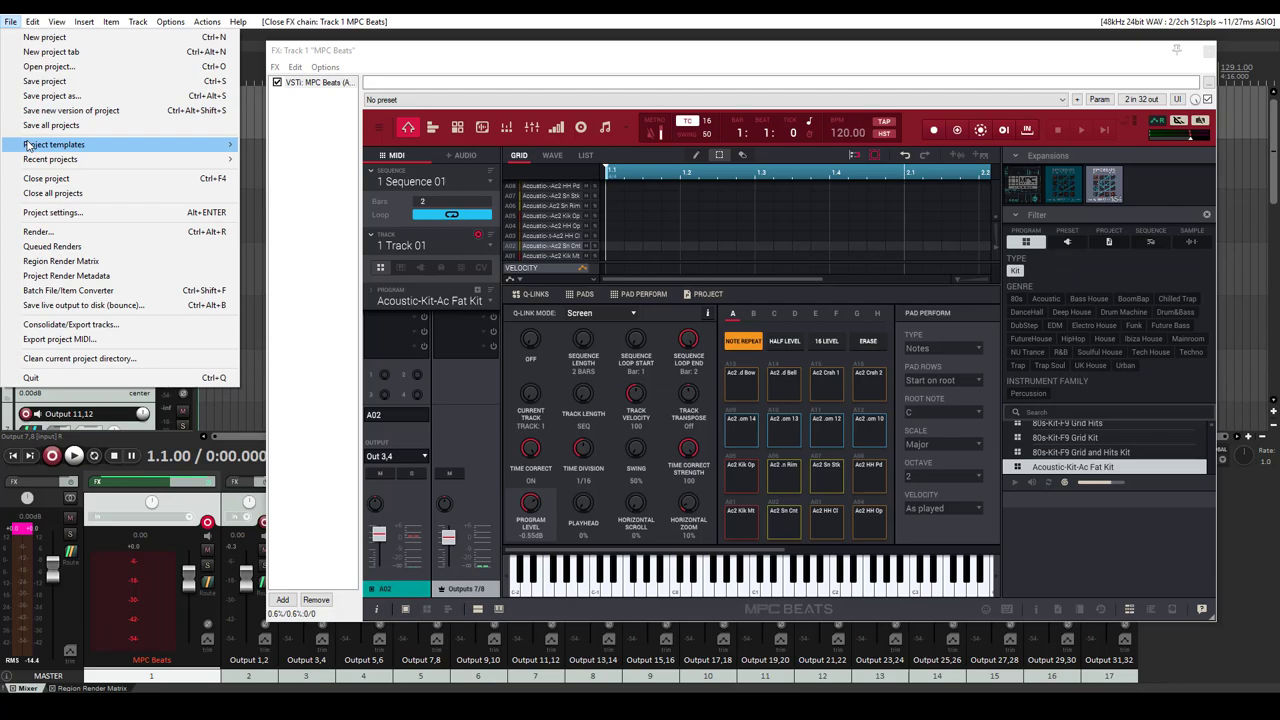
pyautogui.click(309, 58)
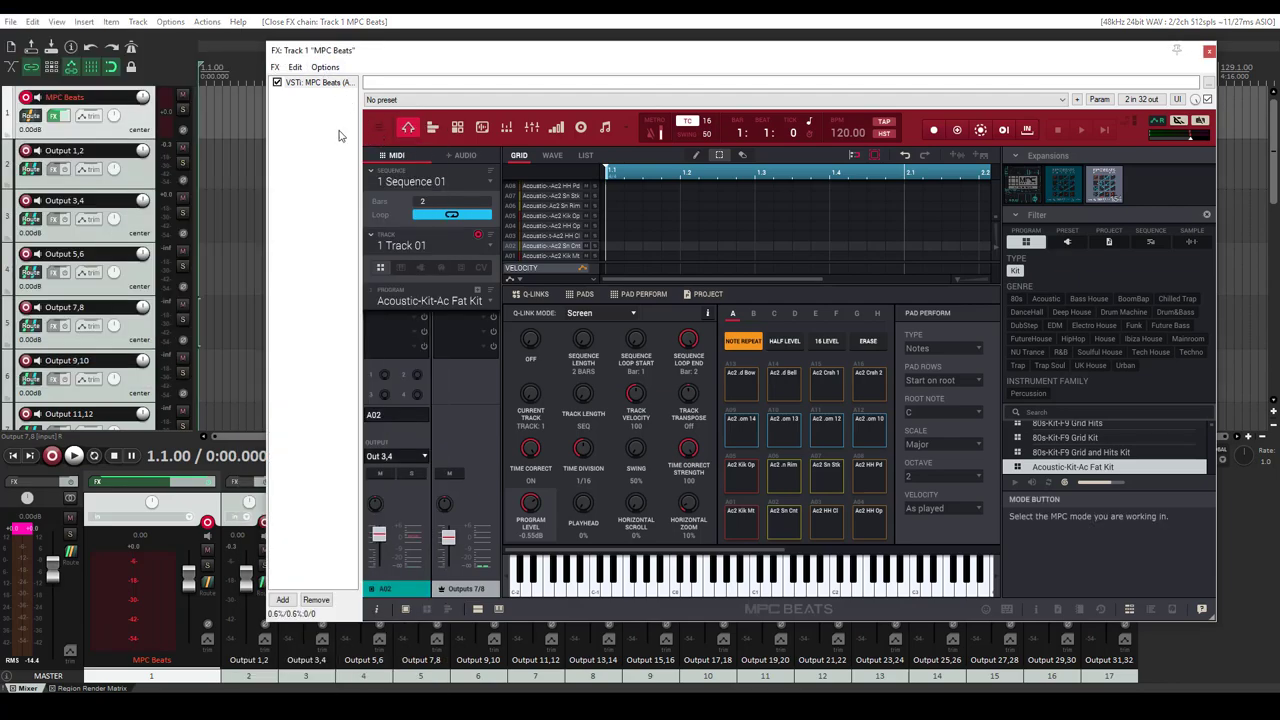